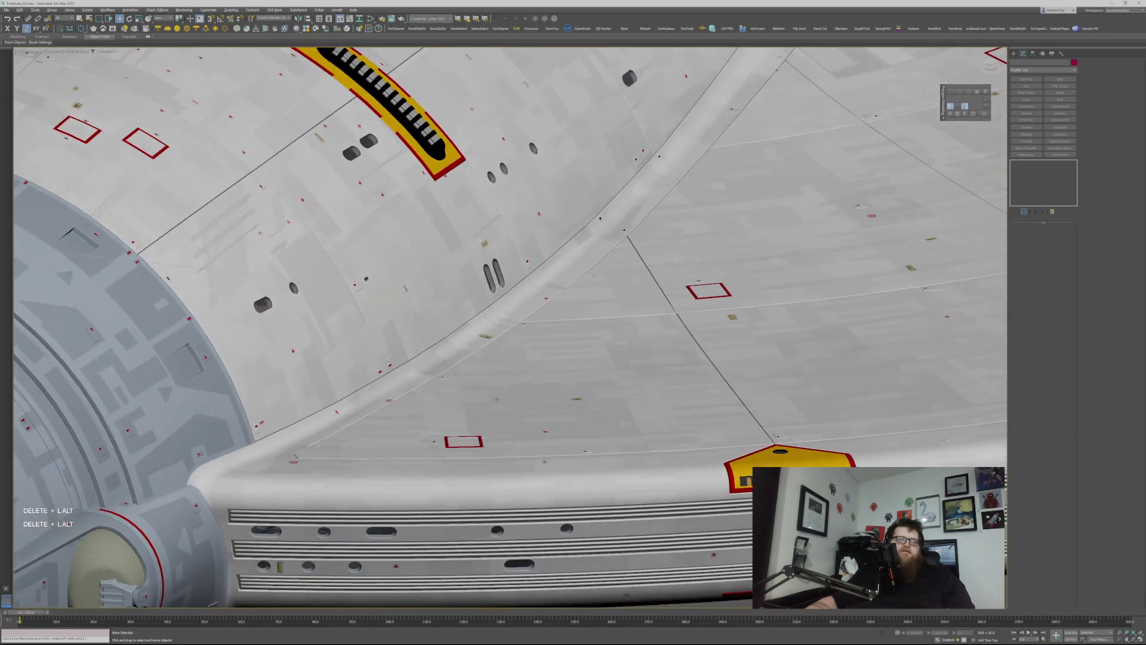
Step: Examine the spaceship's blended hull and wing joints, both shaded and with the mesh edges displayed
middle_click_drag(424, 342, 483, 425, "alt")
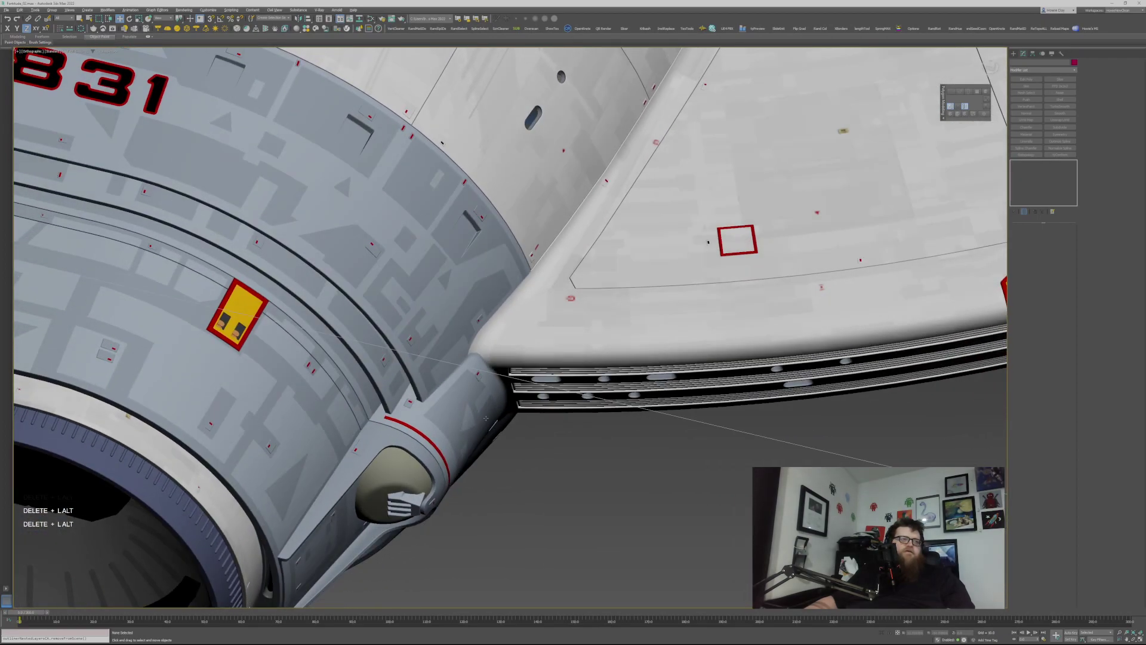
middle_click_drag(601, 365, 344, 566)
scroll(417, 459, "down", 7)
middle_click_drag(615, 130, 630, 220)
scroll(664, 435, "up", 10)
key("F4")
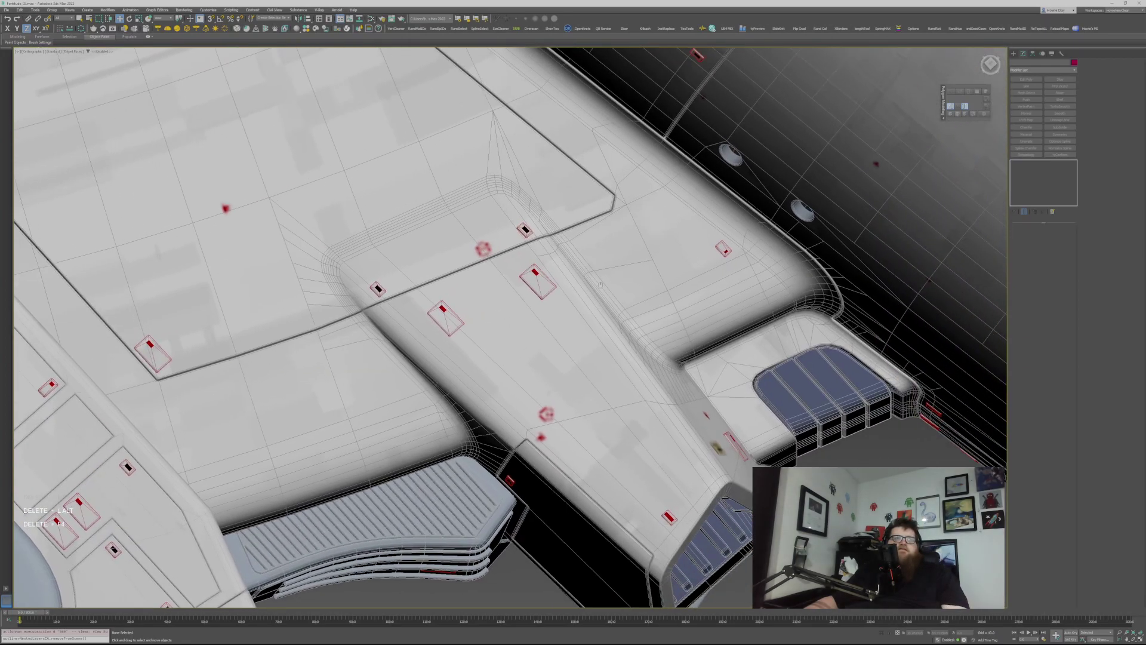
left_click(555, 340)
middle_click_drag(640, 284, 579, 301, "alt")
middle_click_drag(685, 369, 647, 312, "alt")
key("F4")
key("F4")
left_click(846, 248)
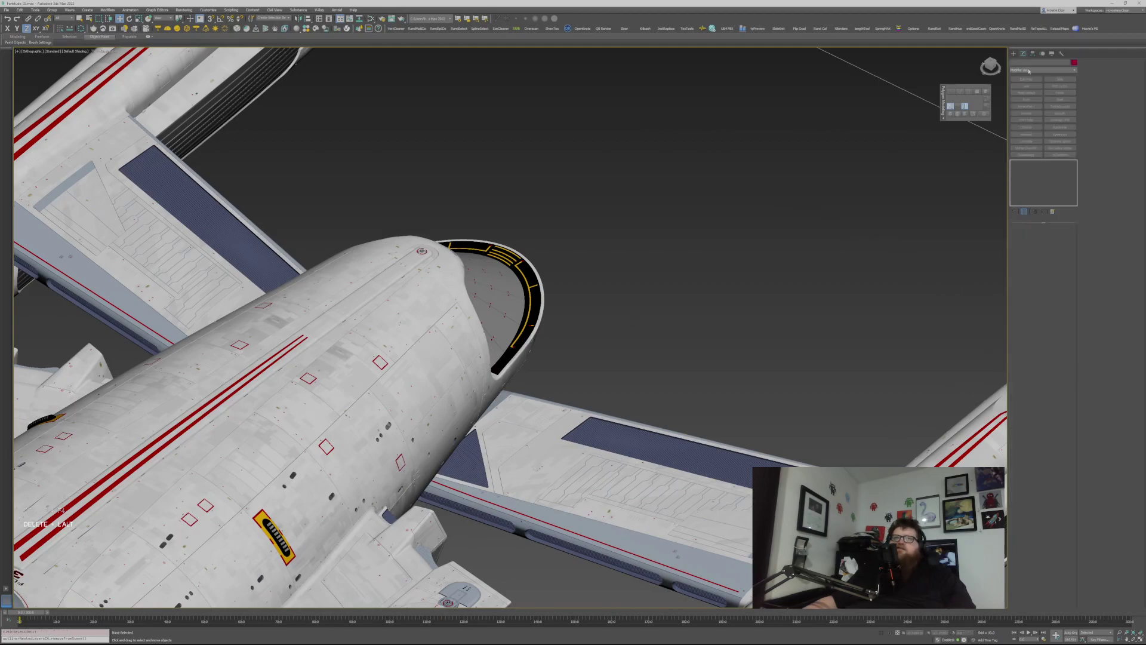
Step: Create a standard primitive sphere in the empty space beside the ship's nose
left_click(1014, 54)
left_click(1044, 71)
left_click(1084, 97)
left_click(1026, 100)
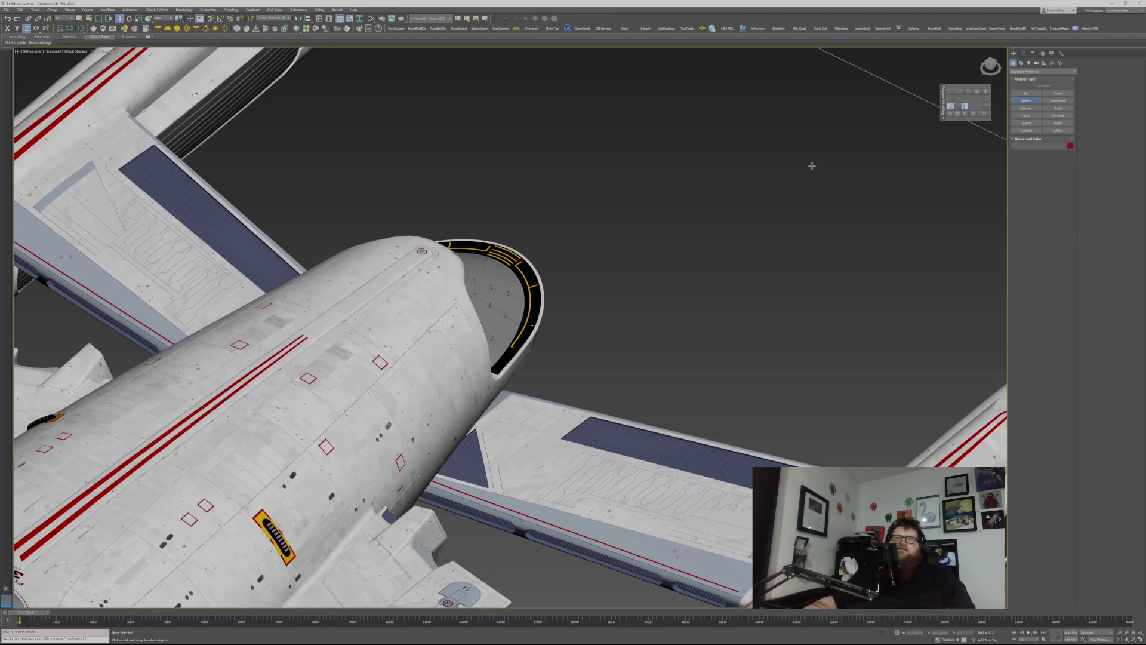
left_click_drag(681, 234, 740, 260)
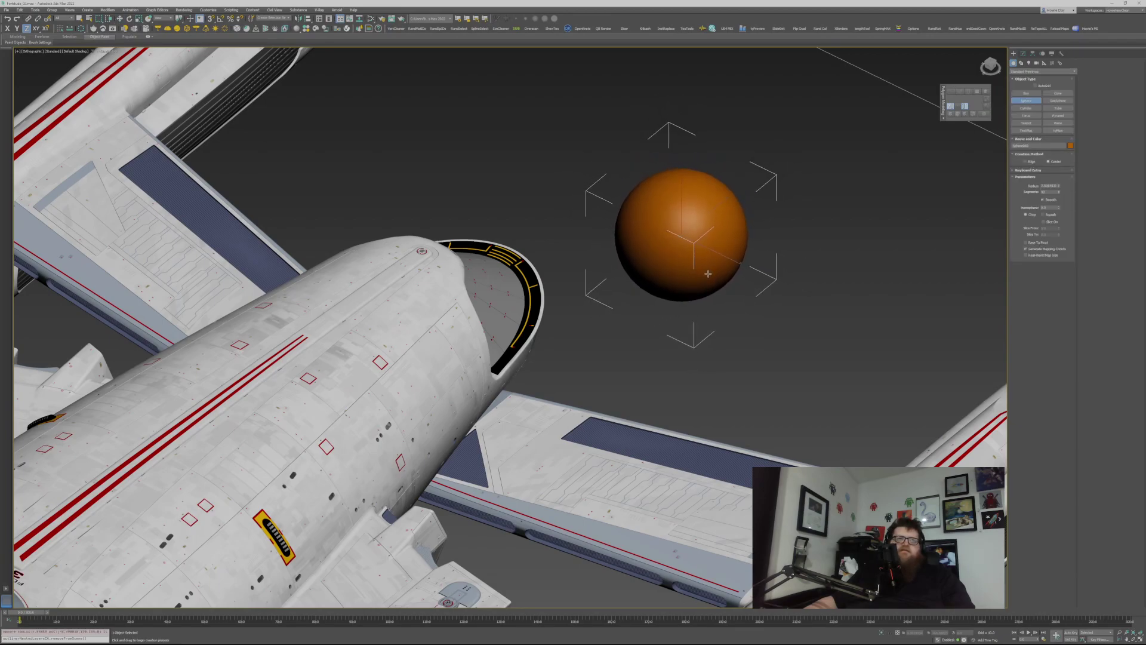
key("w")
Step: Create an elongated box that overlaps the side of the sphere
left_click(1026, 94)
left_click_drag(786, 179, 750, 287)
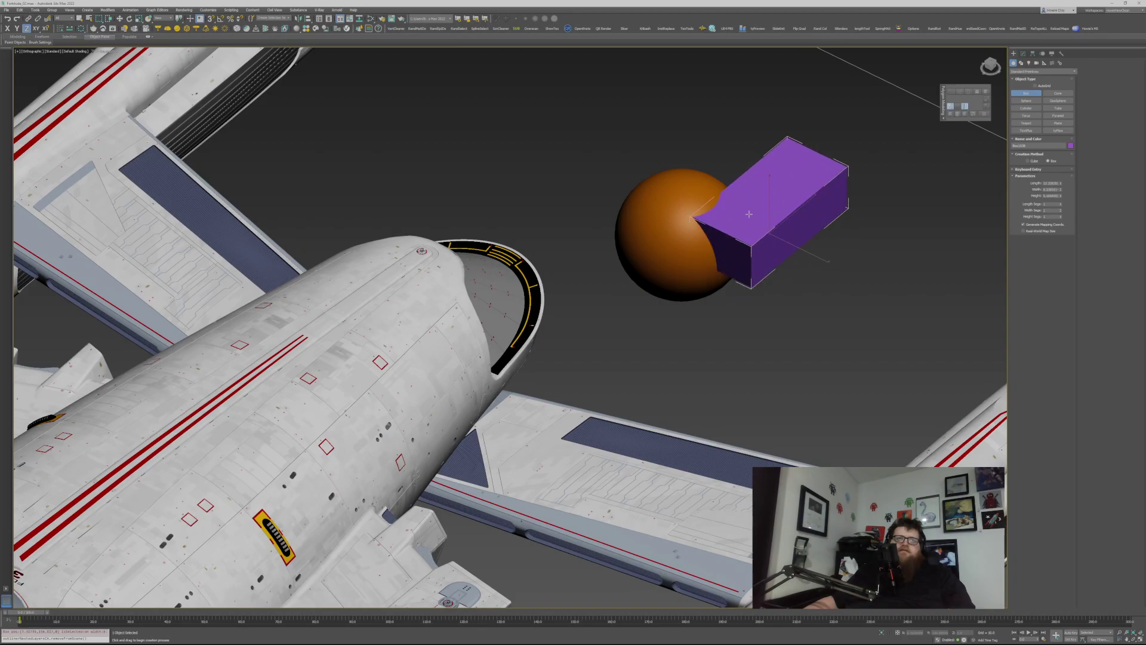
left_click(746, 178)
key("w")
middle_click_drag(749, 205, 719, 176, "alt")
scroll(719, 177, "up", 4)
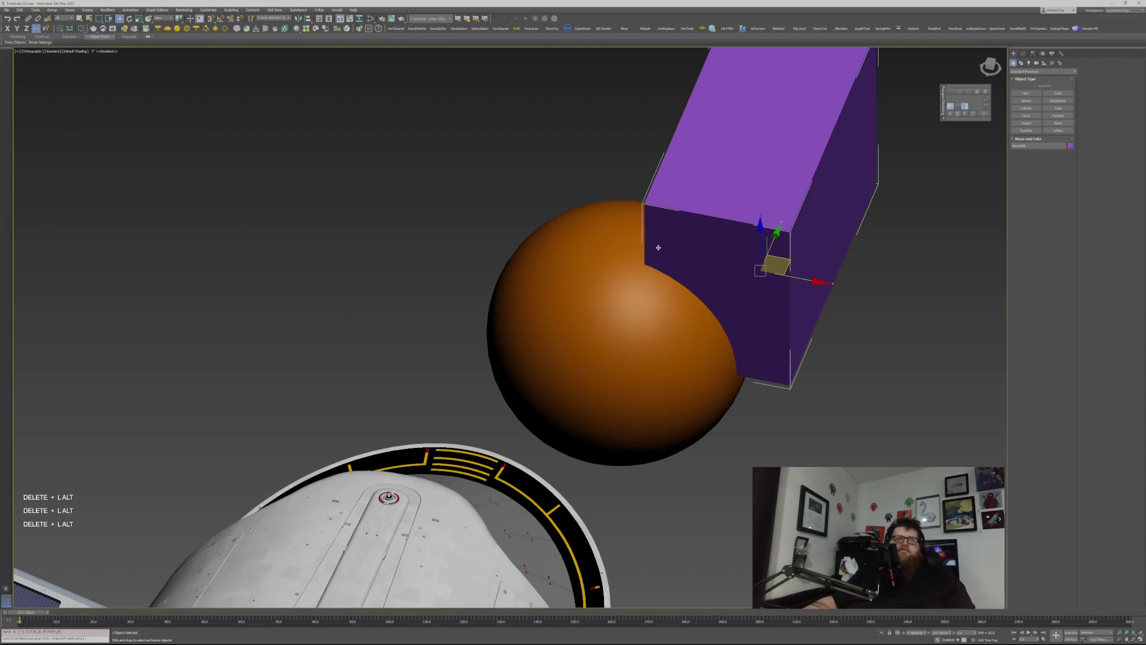
Step: Convert the box to an editable poly and select all of its edges
left_click(1022, 54)
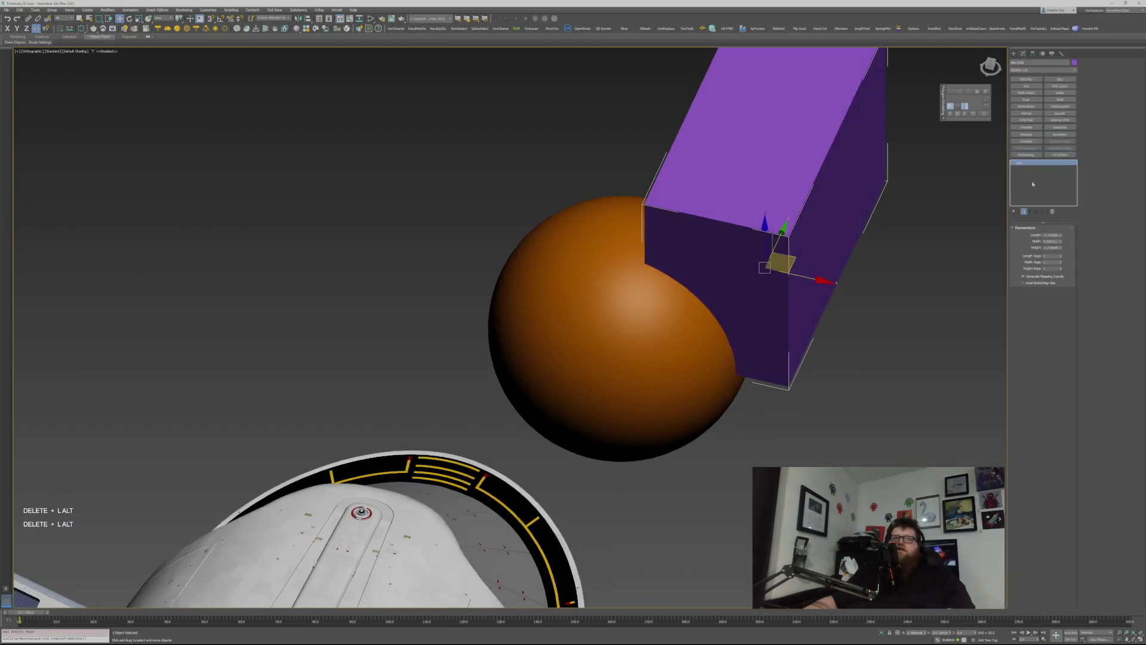
right_click(1042, 163)
left_click(1063, 211)
middle_click_drag(860, 155, 852, 281)
key("2")
left_click_drag(908, 111, 648, 527)
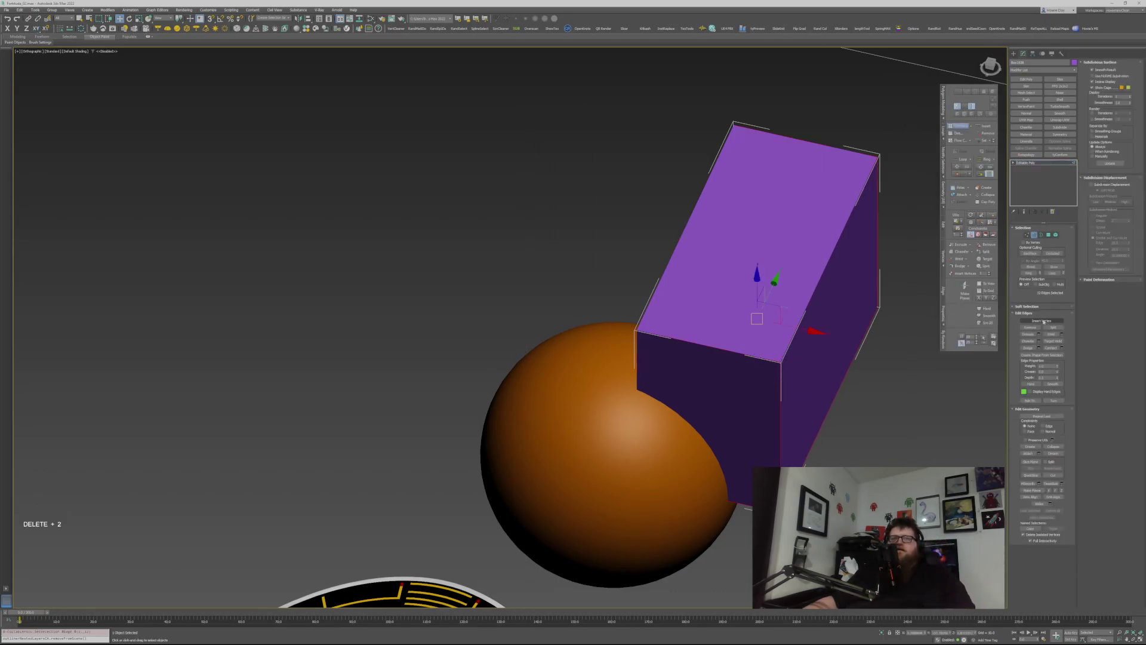
Step: Chamfer the selected box edges with an amount of 1 and extra segments, and display the mesh edges
left_click(1038, 341)
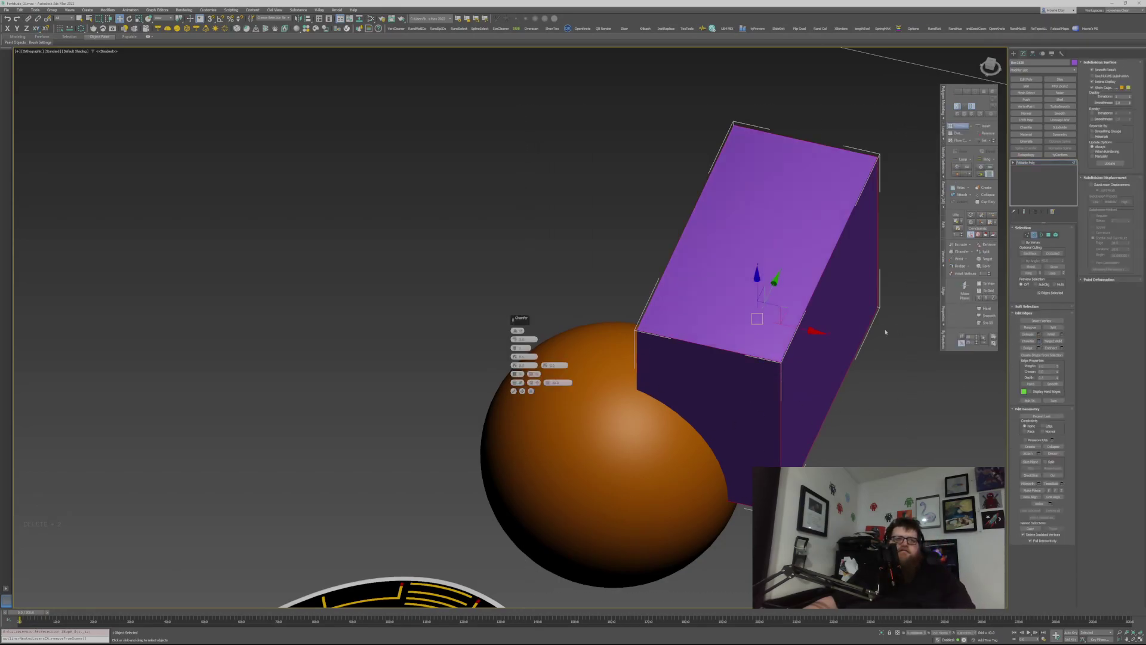
type("1")
key("Tab")
left_click(515, 347)
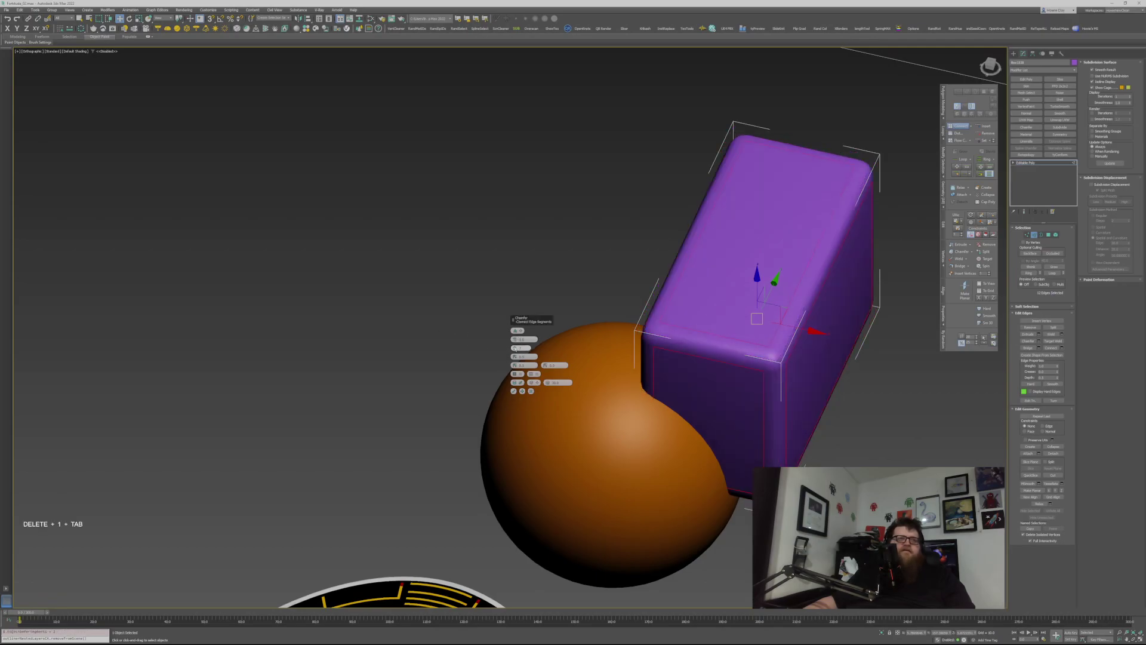
left_click(513, 391)
key("F4")
scroll(793, 397, "down", 3)
middle_click_drag(793, 396, 834, 394)
scroll(847, 364, "up", 3)
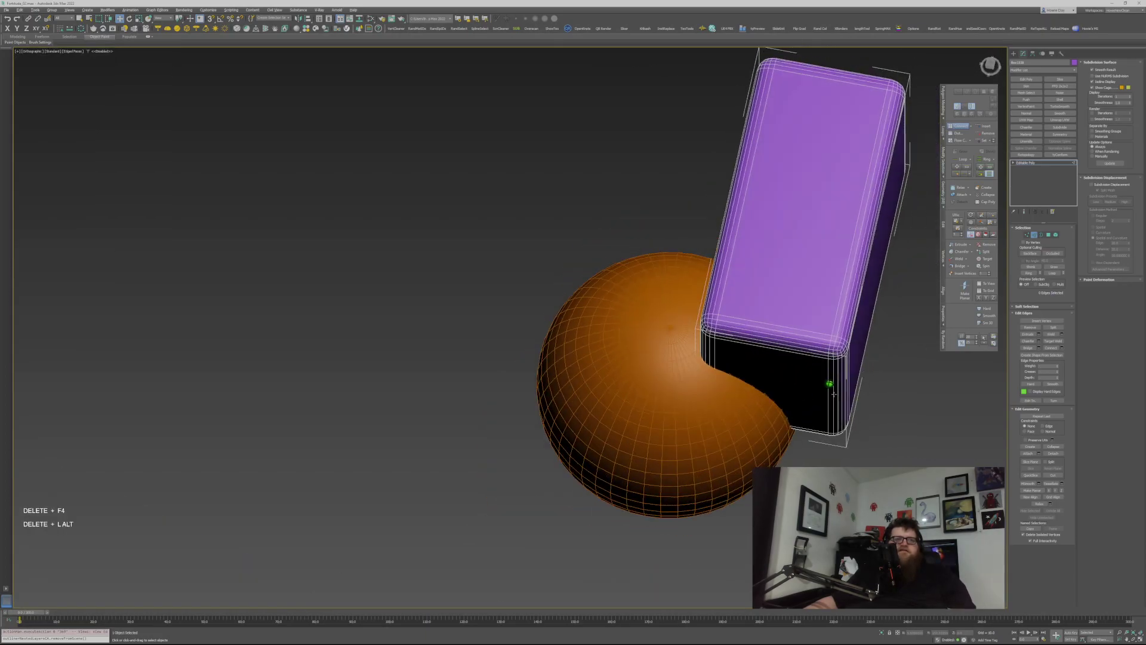
Step: Select the box and the sphere together as whole objects and clone both in place as copies
left_click(1036, 236)
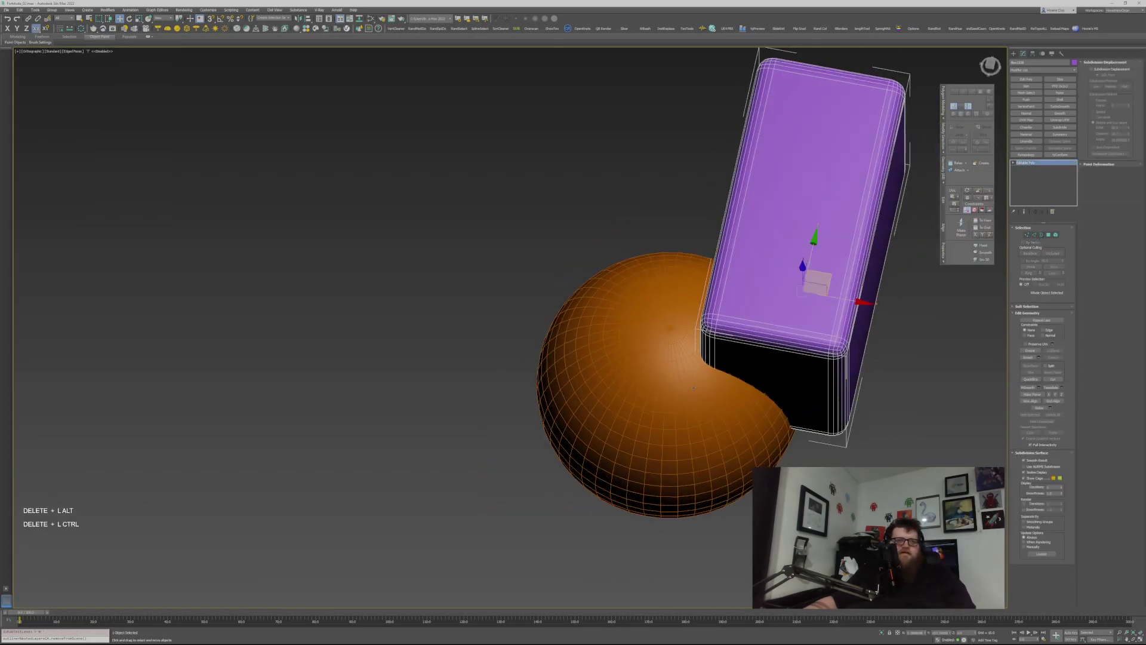
left_click(717, 371, "ctrl")
key("ctrl+v")
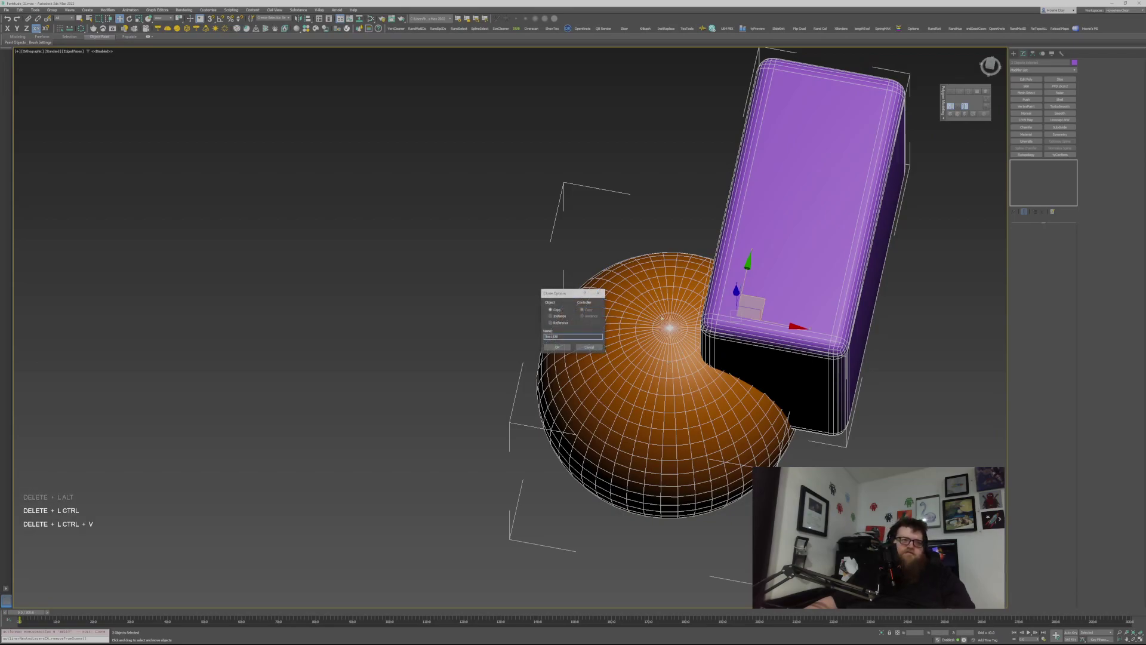
left_click(558, 349)
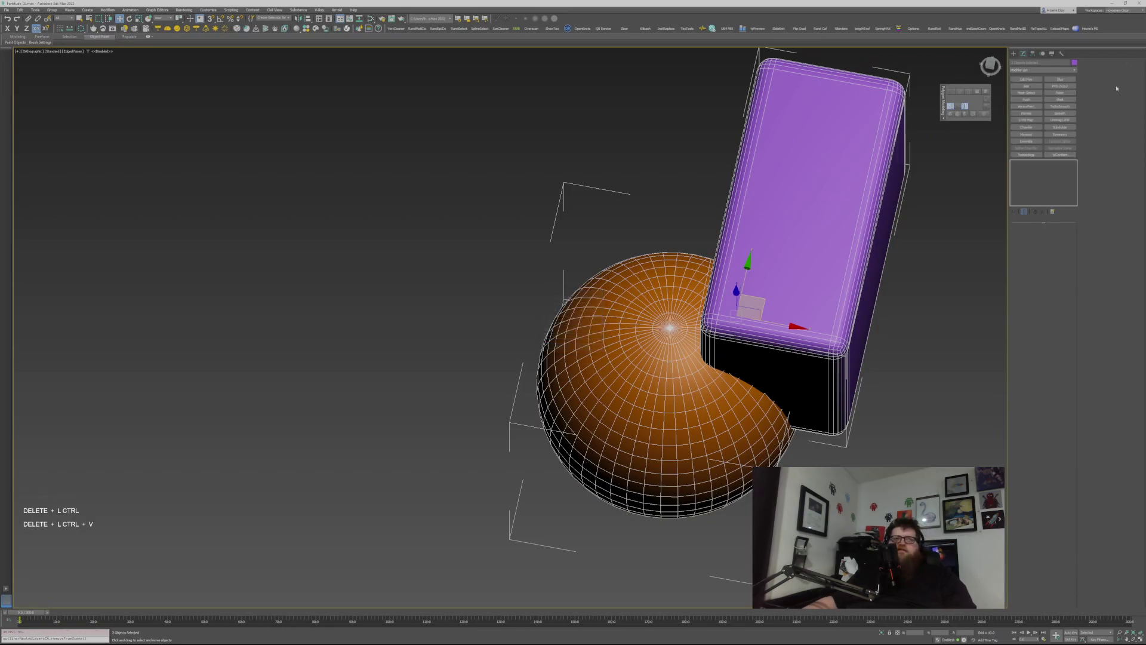
Step: Add a Push modifier to the cloned box and sphere and set its push value to 1
left_click(1026, 99)
left_click(1037, 234)
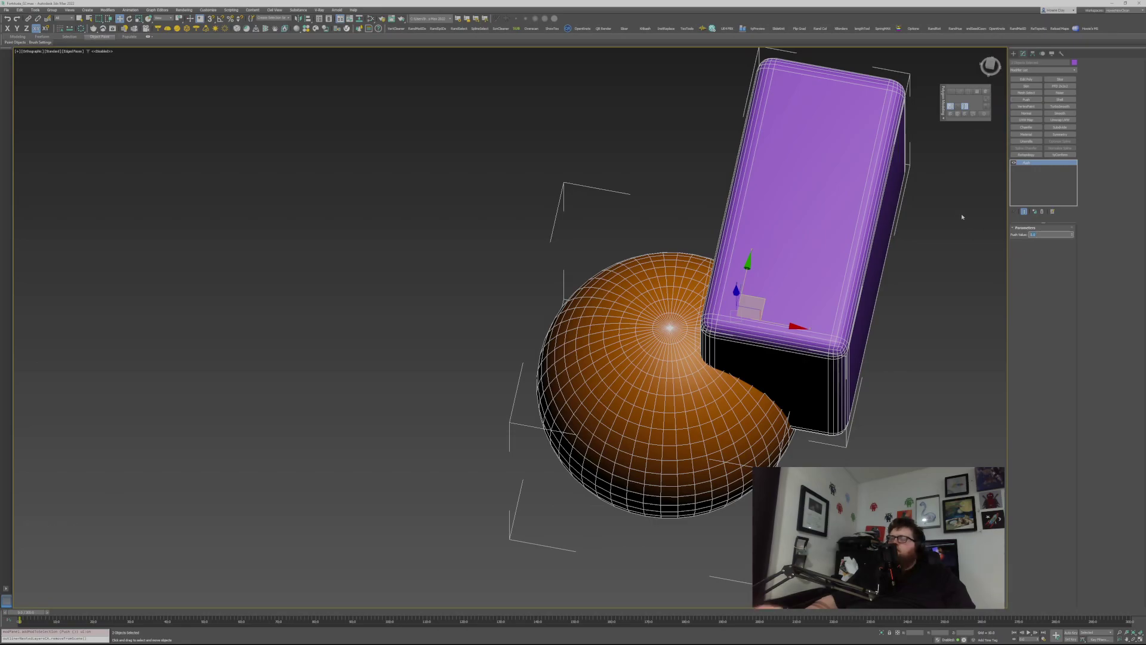
type("0")
key("Return")
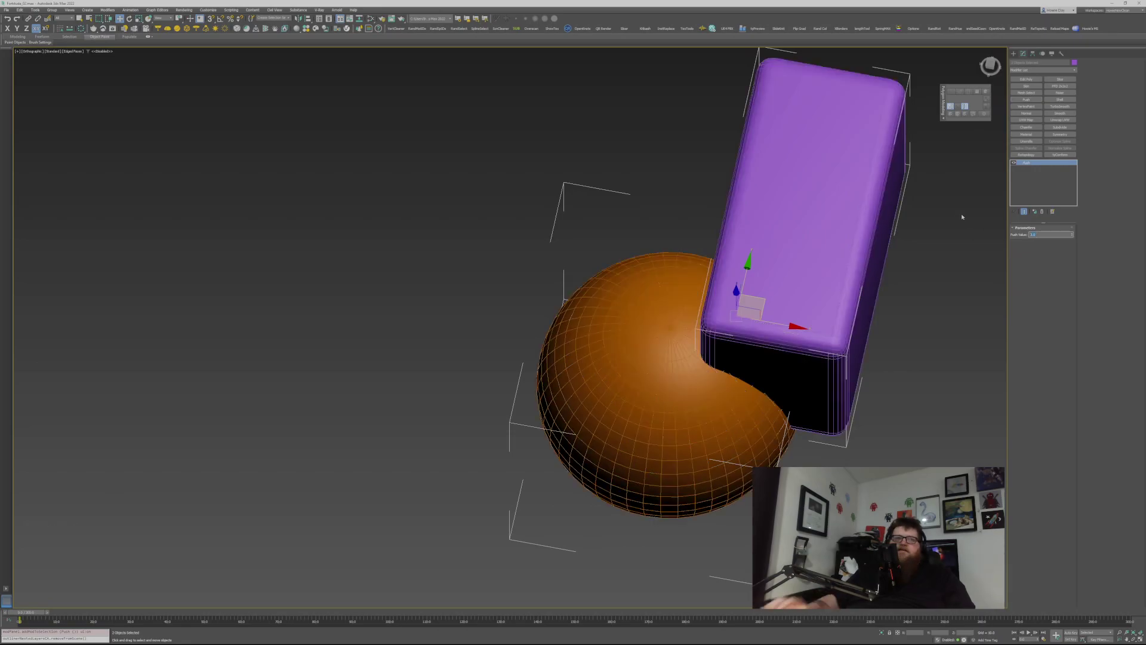
key("Delete")
type("1")
key("Tab")
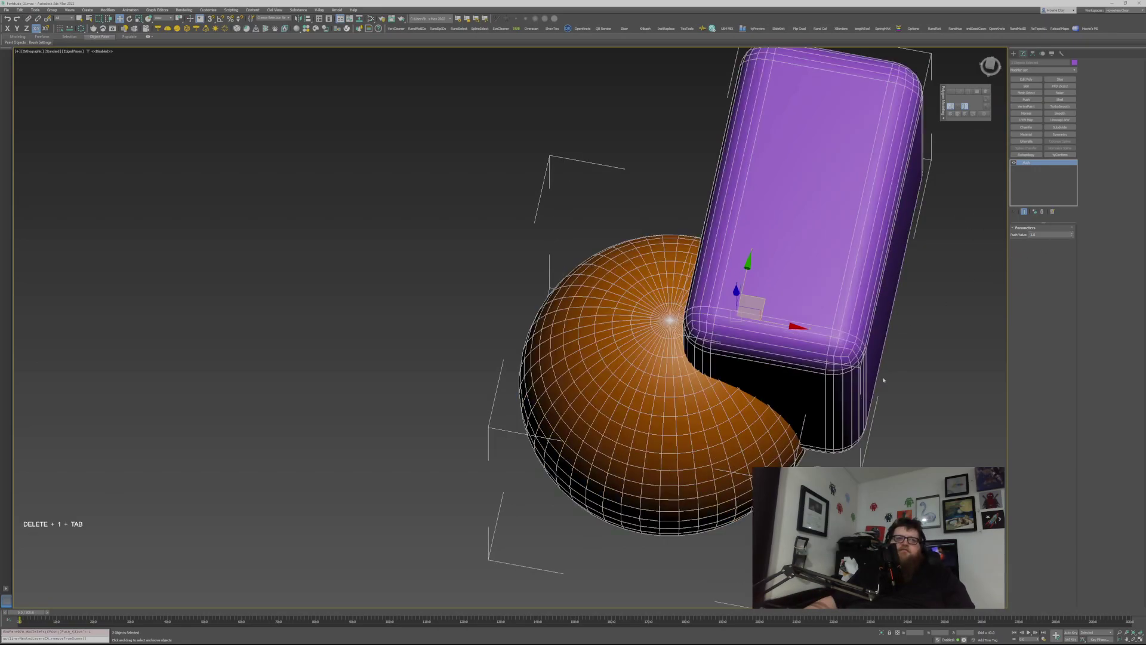
Step: Switch to wireframe display and subtract the enlarged box copy from the original sphere with ProBoolean
left_click(936, 312)
key("Delete")
key("F3")
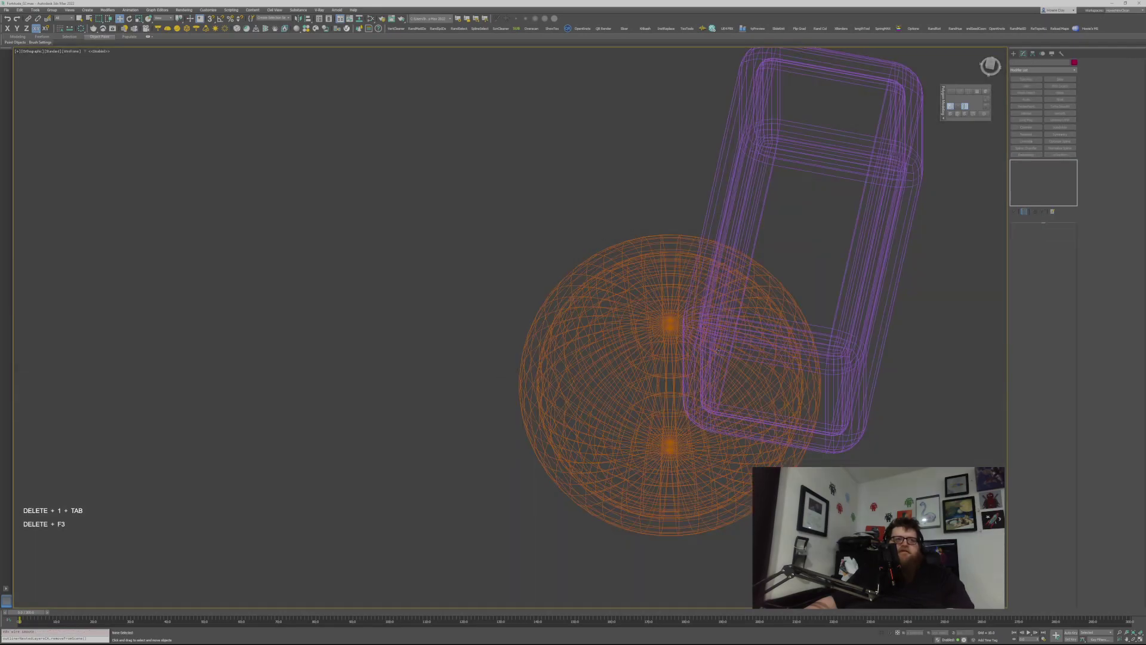
left_click(656, 253)
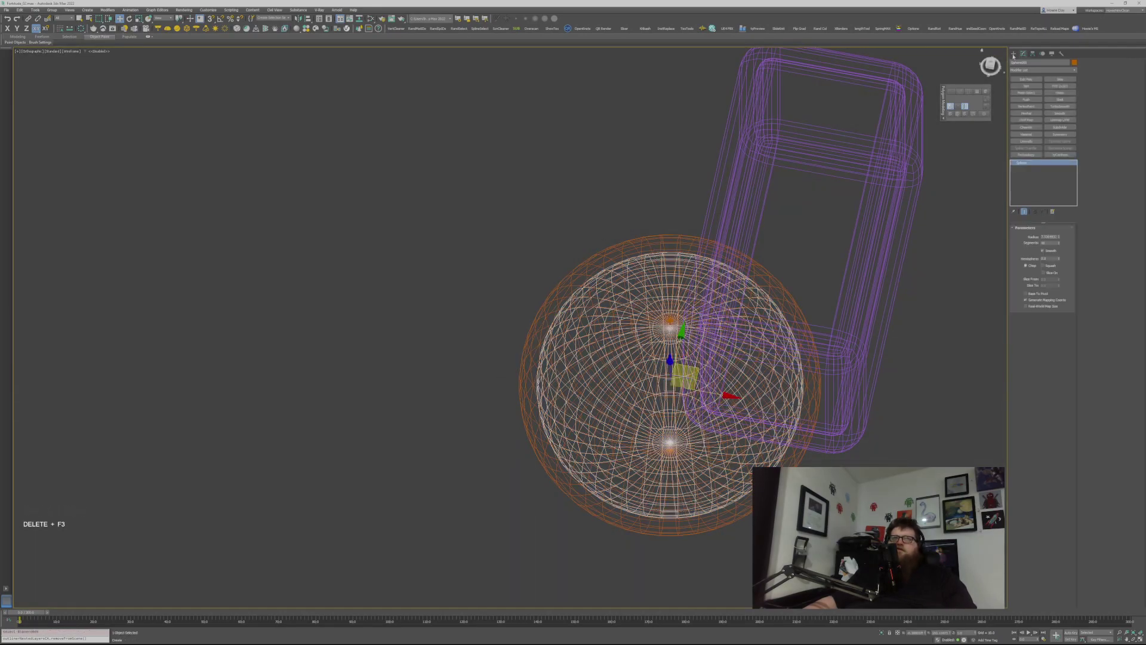
left_click(1014, 54)
left_click(1042, 71)
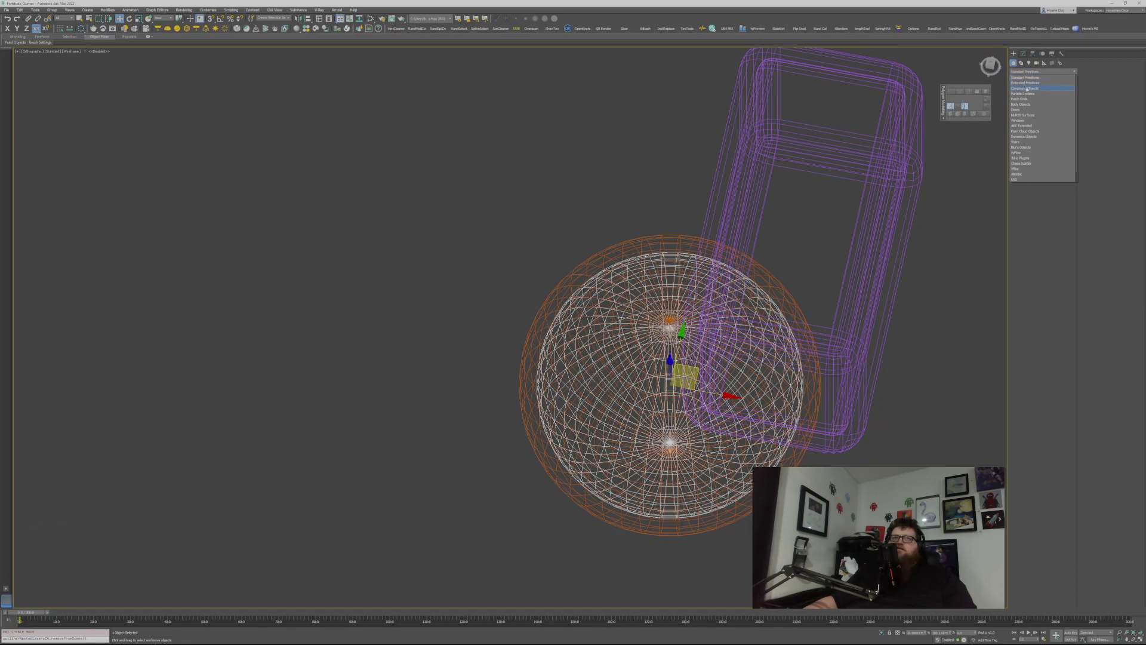
left_click(1043, 122)
left_click(1057, 122)
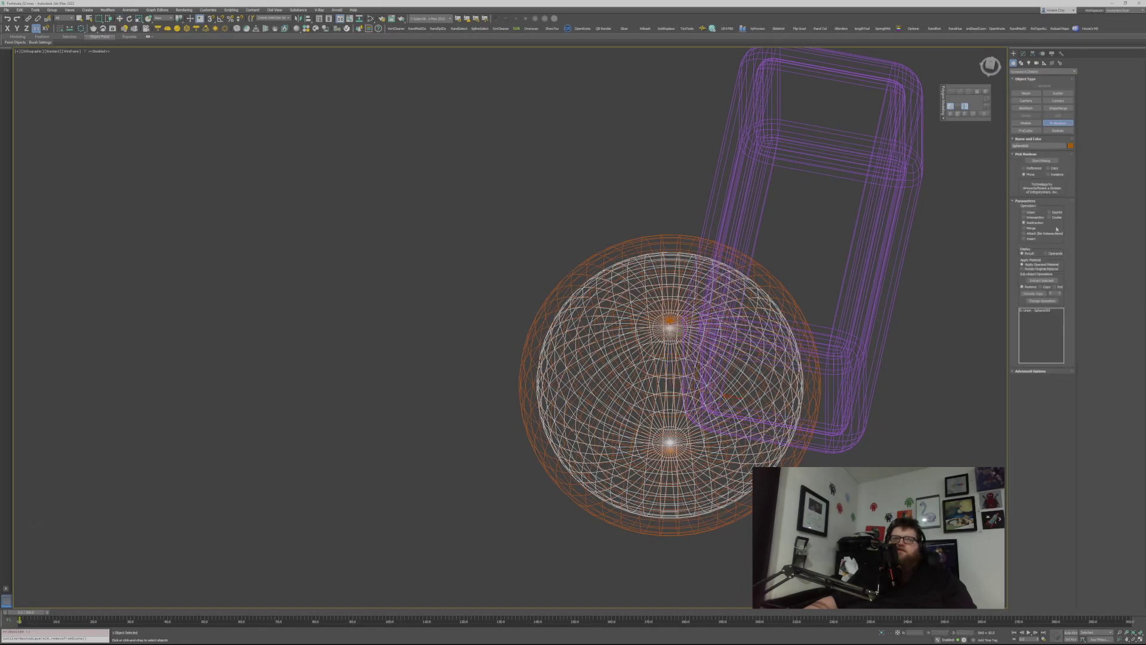
left_click(1036, 160)
left_click(920, 103)
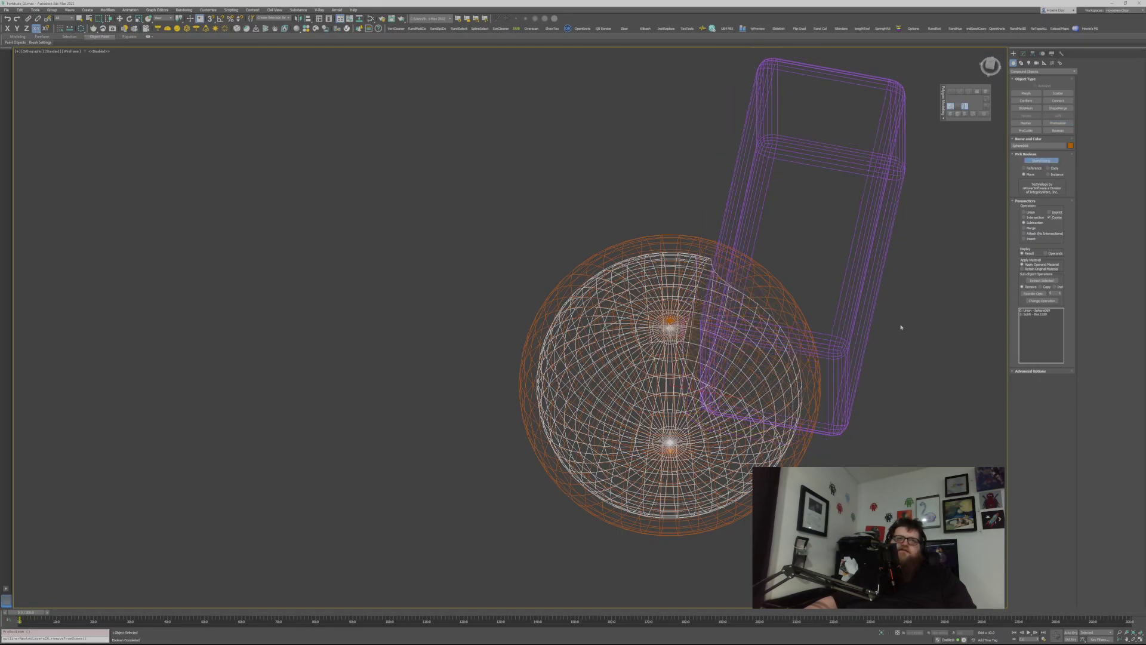
key("w")
Step: Subtract the enlarged sphere copy from the original box with ProBoolean, restore shaded display and inspect the gap
left_click(785, 141)
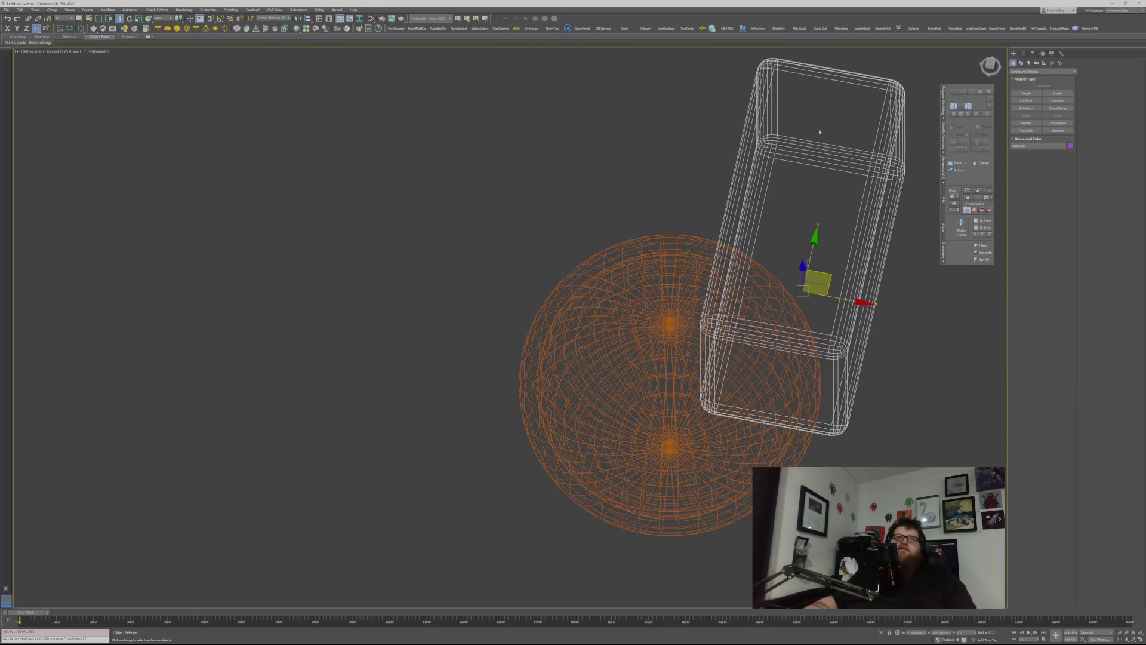
left_click(1057, 123)
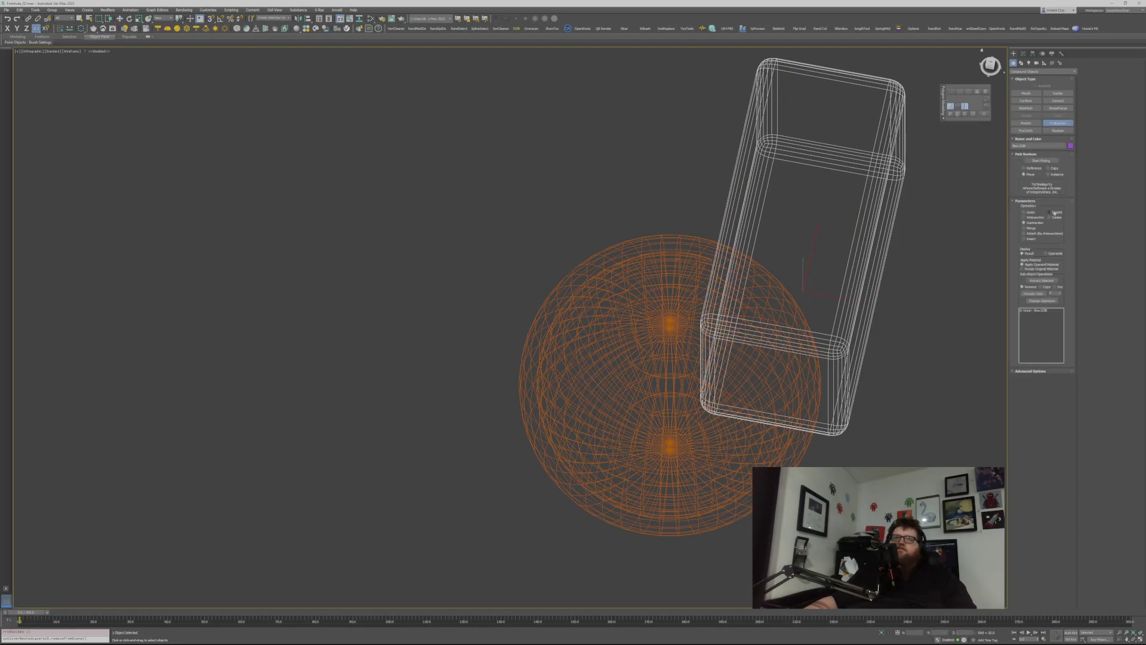
left_click(1042, 161)
left_click(694, 235)
key("w")
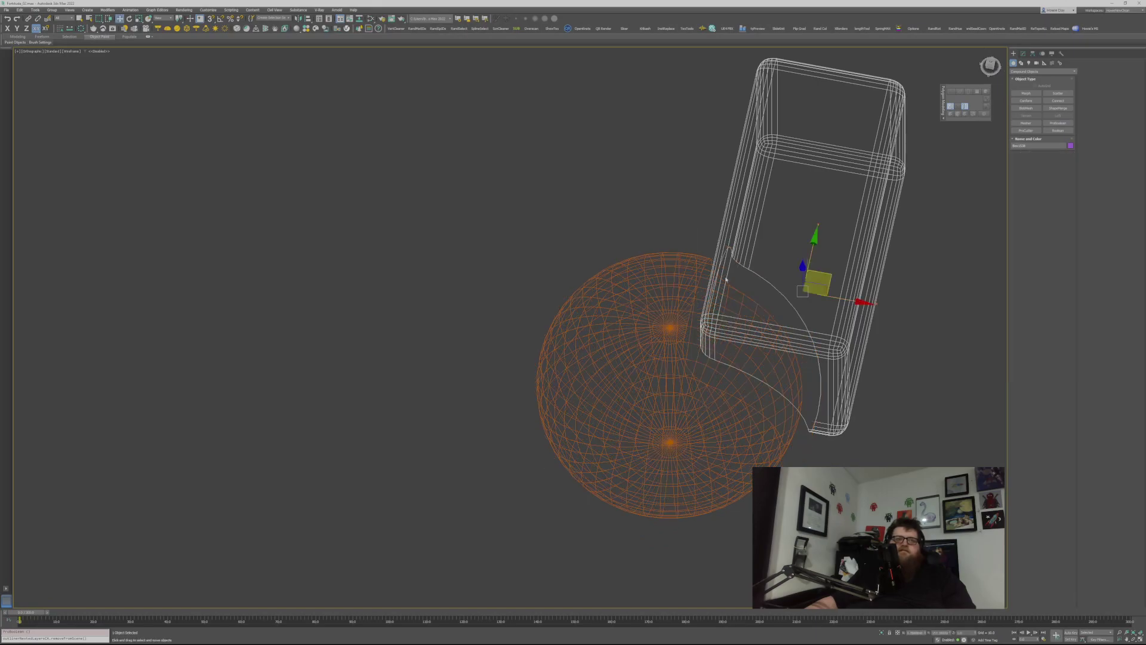
key("F3")
mouse_move(713, 303)
middle_mouse_down("alt")
mouse_move(749, 283)
mouse_move(760, 294)
middle_mouse_up("alt")
scroll(701, 363, "up", 3)
middle_click_drag(657, 370, 560, 307, "alt")
middle_click_drag(544, 250, 752, 350, "alt")
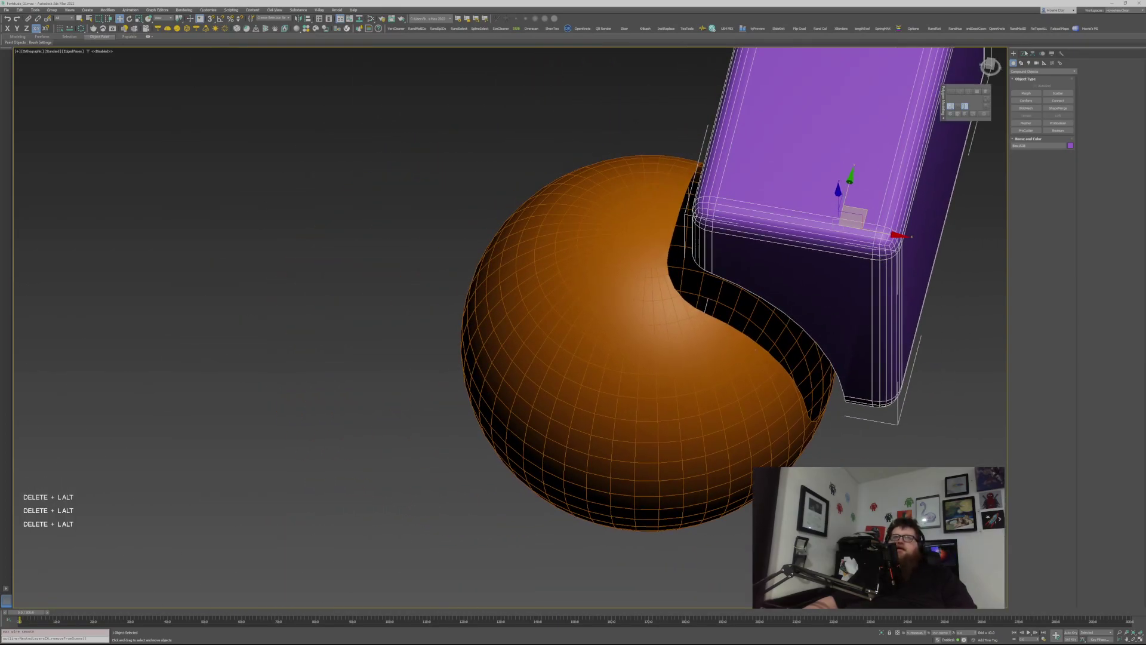
Step: Convert the cut box to an editable poly and attach the cut sphere to it
left_click(1023, 53)
left_click(1073, 217)
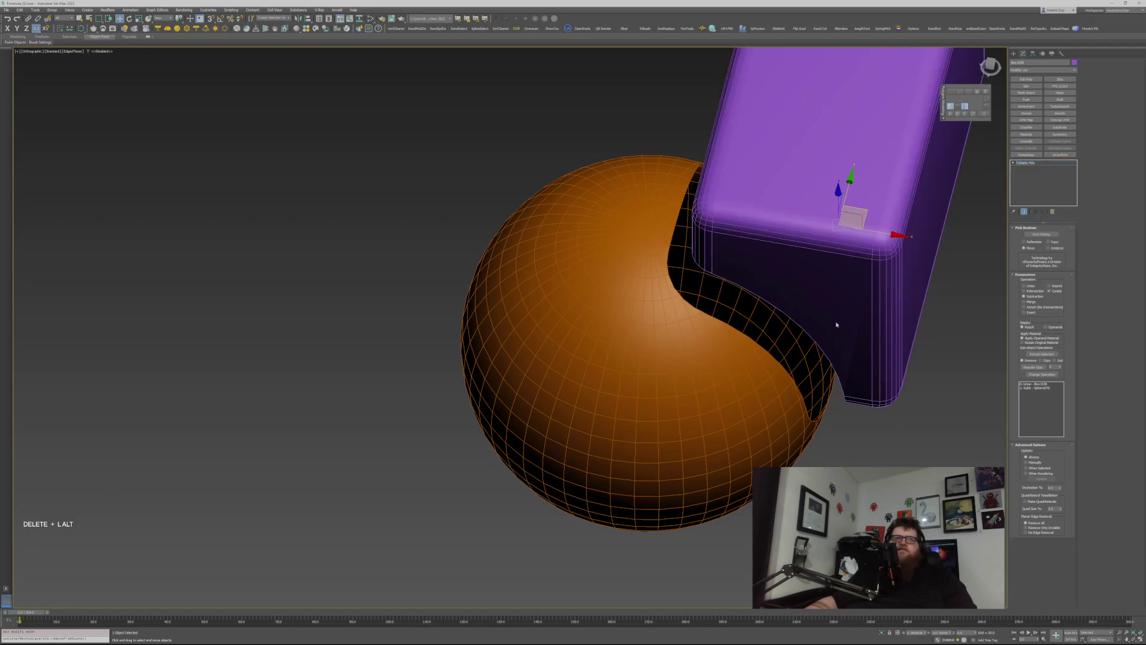
key("shift+a")
left_click(693, 369)
mouse_move(716, 281)
middle_mouse_down()
mouse_move(635, 341)
mouse_move(629, 310)
mouse_move(686, 299)
mouse_move(667, 282)
mouse_move(717, 294)
middle_mouse_up()
Step: Select all vertices of the combined mesh and weld them
key("1")
key("ctrl+a")
scroll(642, 348, "up", 3)
middle_click_drag(632, 330, 583, 304, "alt")
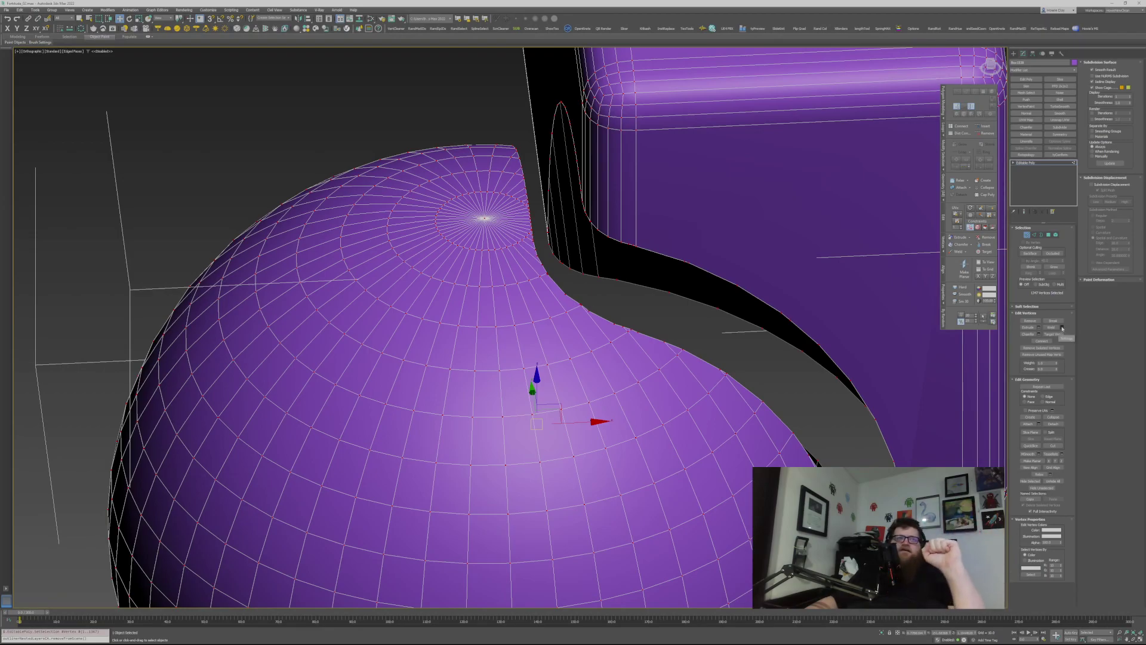
left_click(1061, 328)
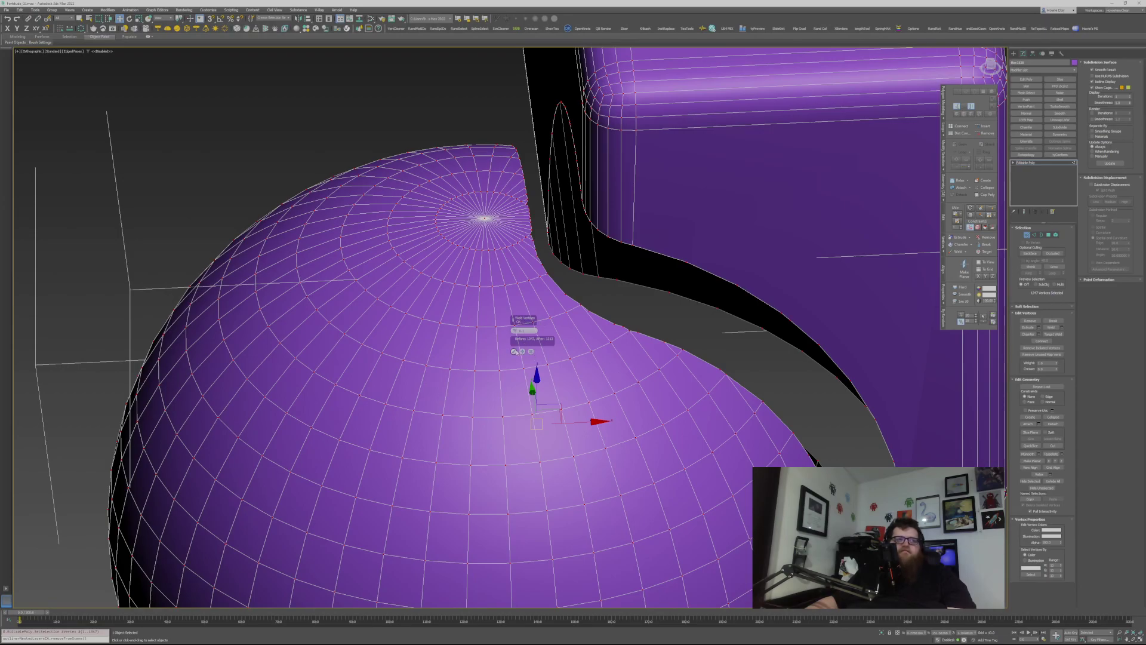
left_click(515, 351)
Step: Open the vertex-cleaning script and use its threshold to pick out redundant vertices on the combined mesh
scroll(663, 205, "up", 3)
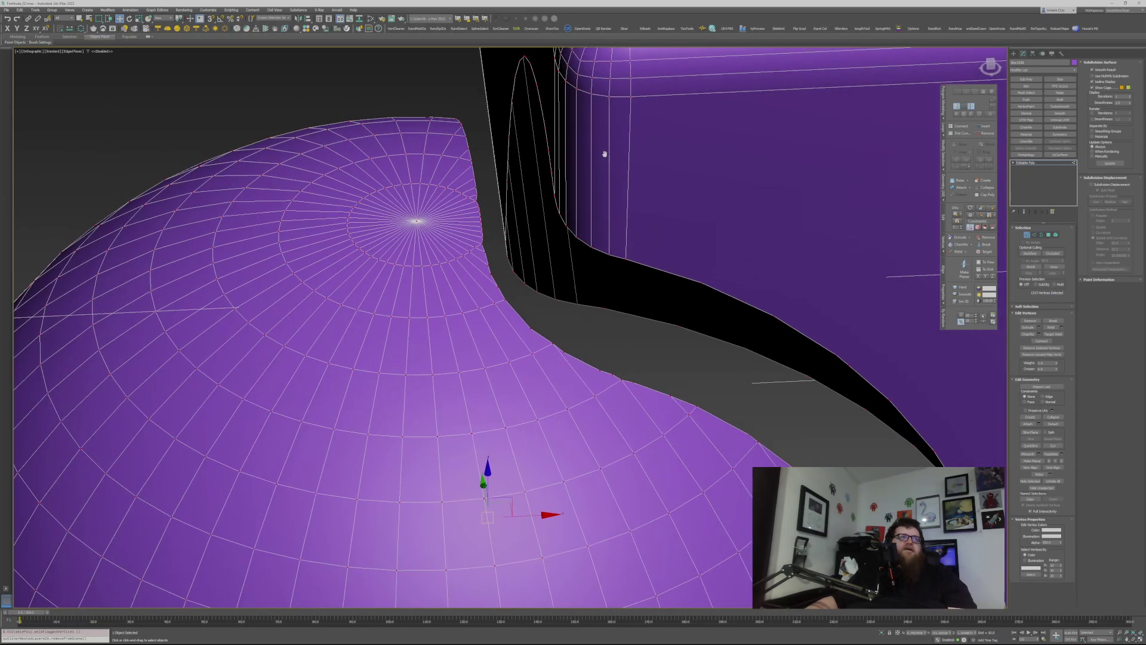
scroll(597, 158, "up", 1)
scroll(469, 174, "down", 2)
middle_click_drag(430, 162, 409, 162)
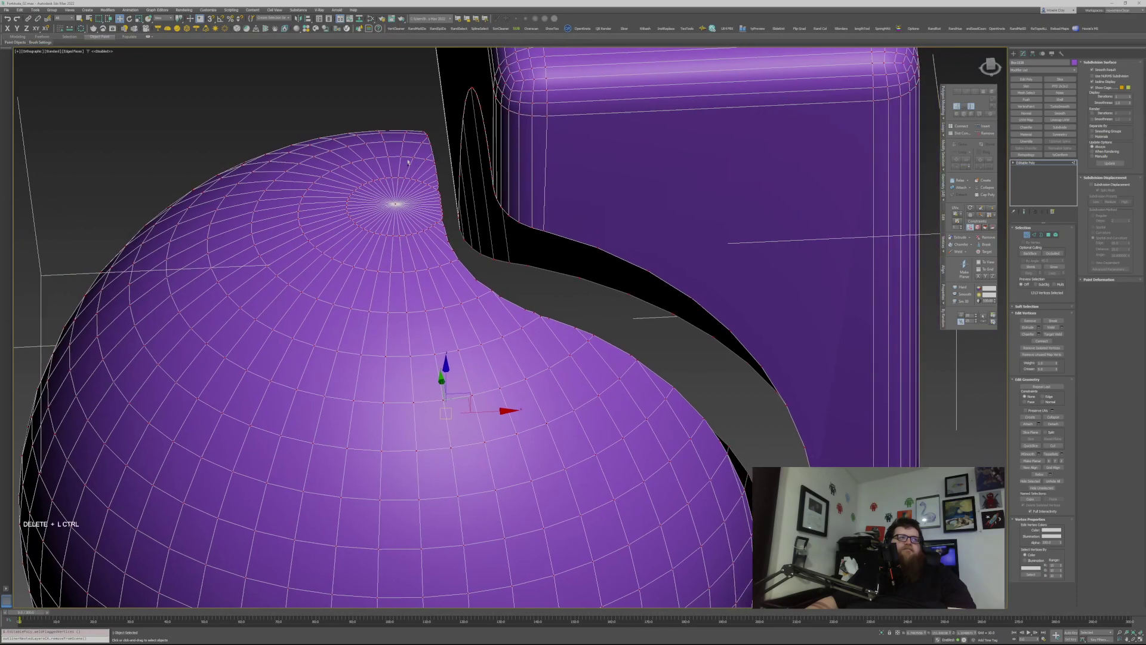
left_click(396, 28)
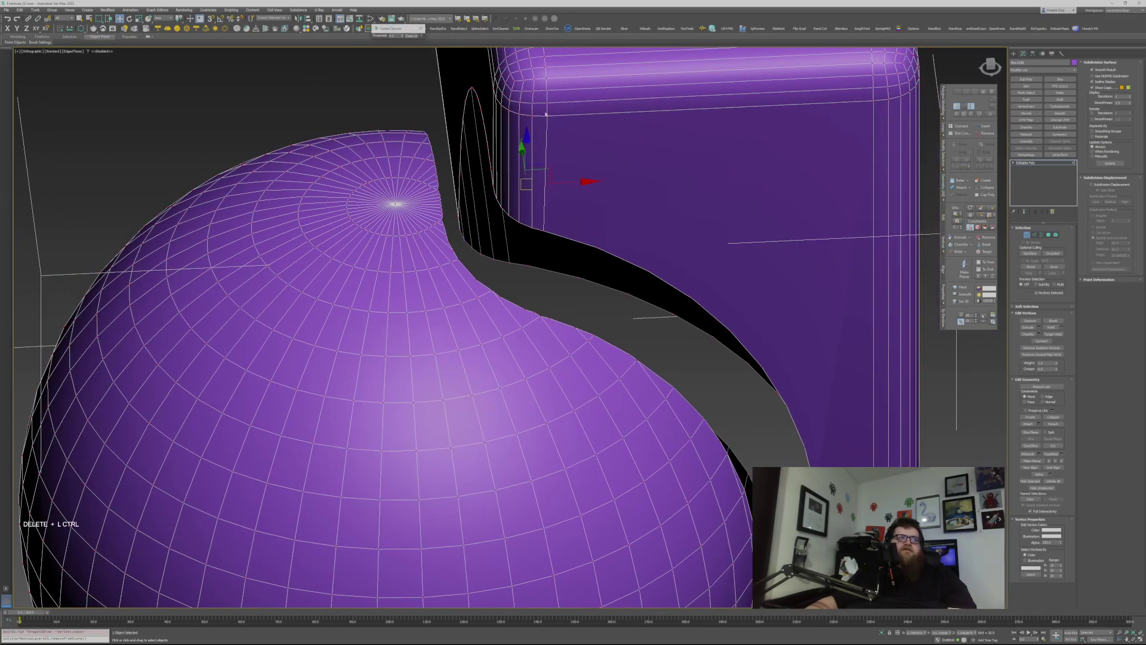
left_click_drag(389, 34, 672, 239)
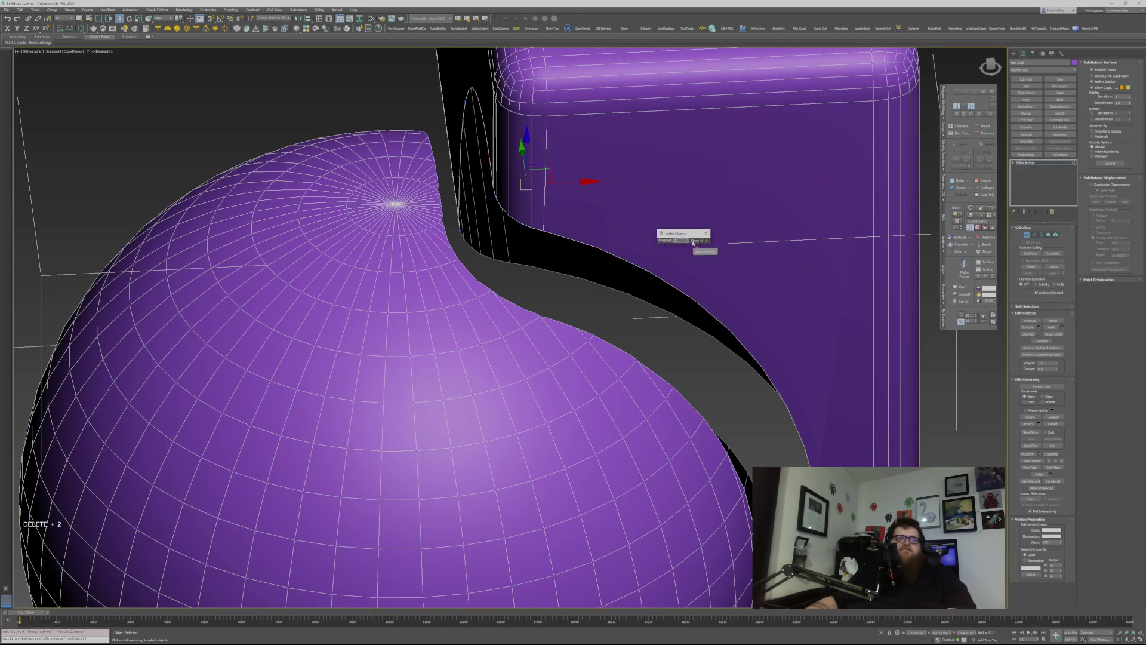
key("Tab")
Step: Remove vertices along the box's curved cut edge from the current vertex selection
middle_click_drag(570, 210, 603, 255)
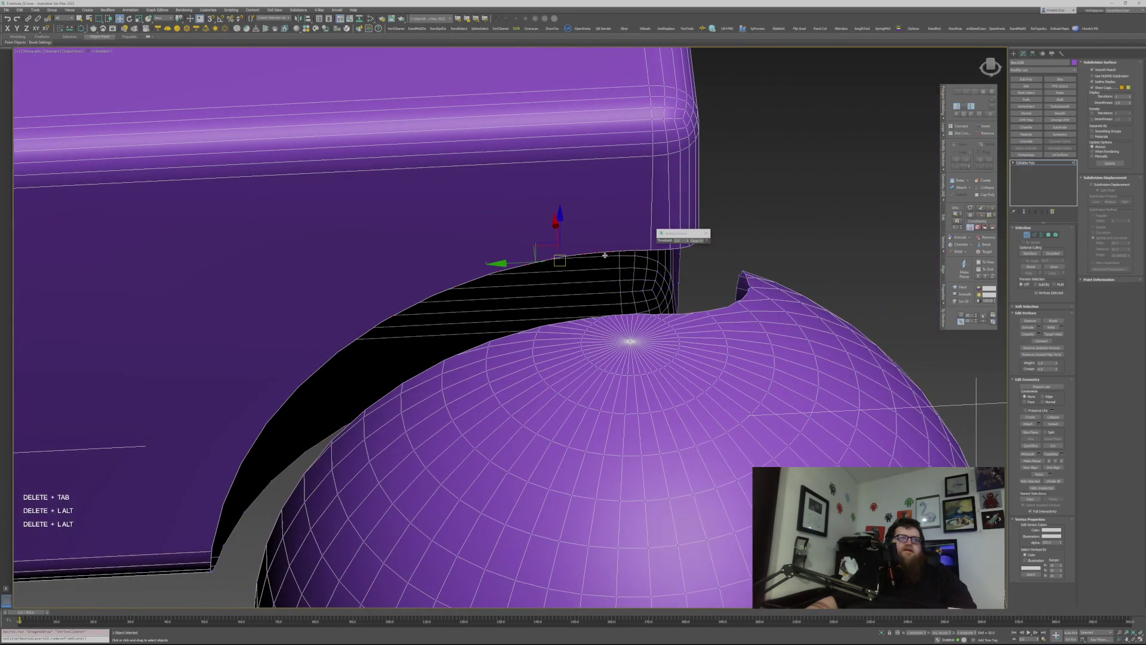
left_click(606, 254, "alt")
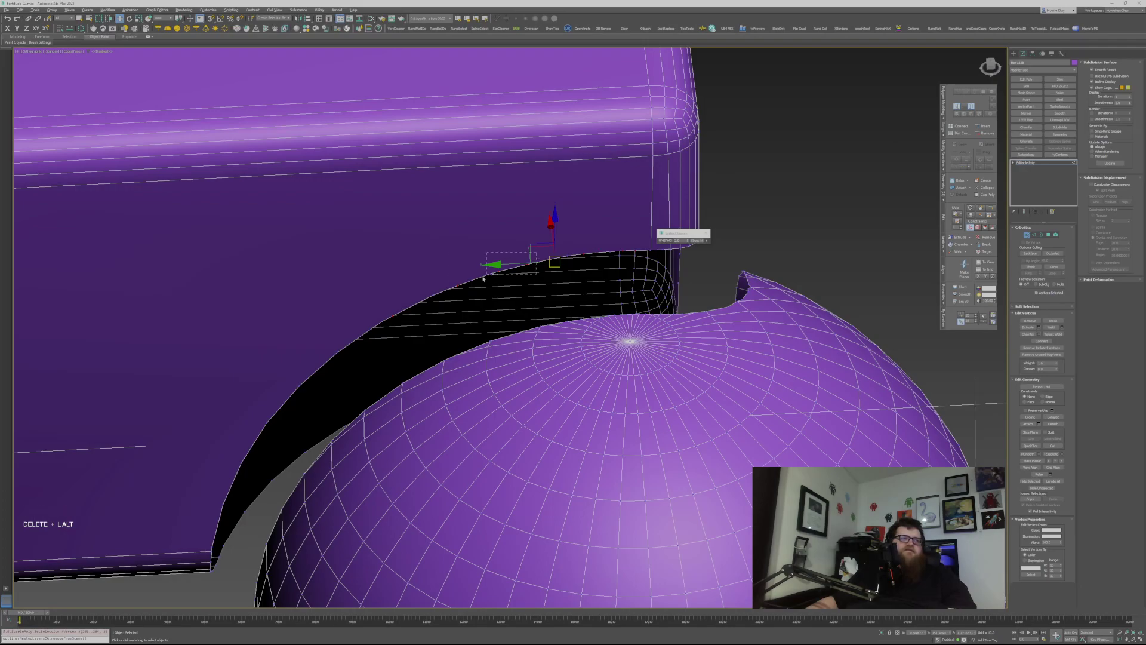
left_click_drag(451, 292, 451, 292, "alt")
middle_click_drag(451, 292, 638, 276, "alt")
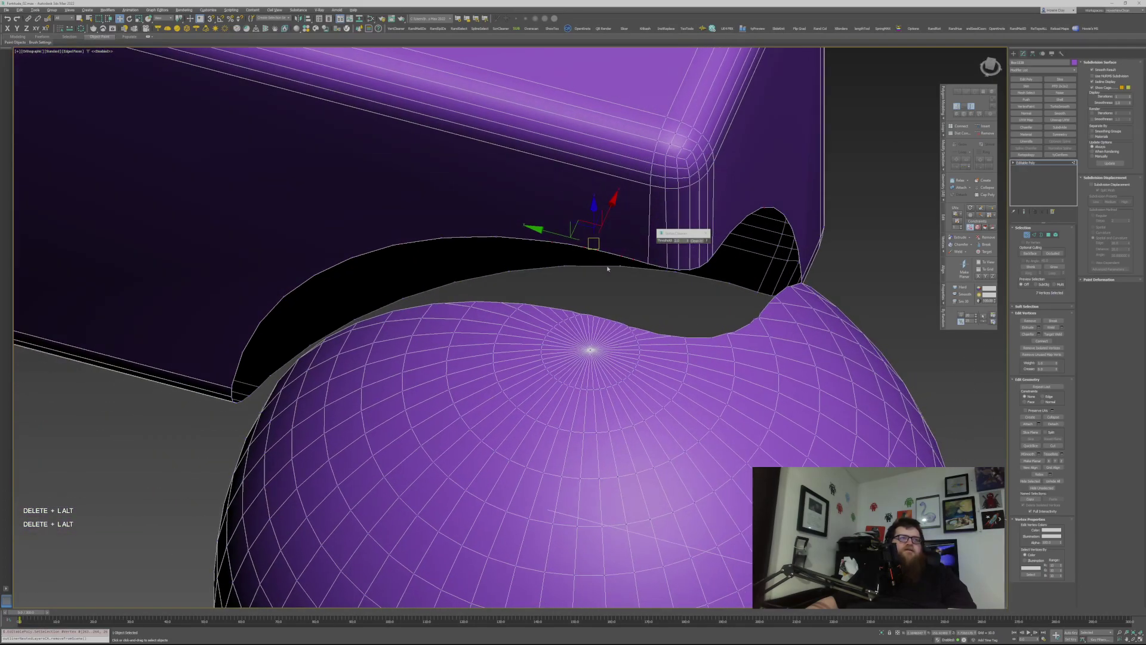
left_click_drag(545, 227, 548, 231, "alt")
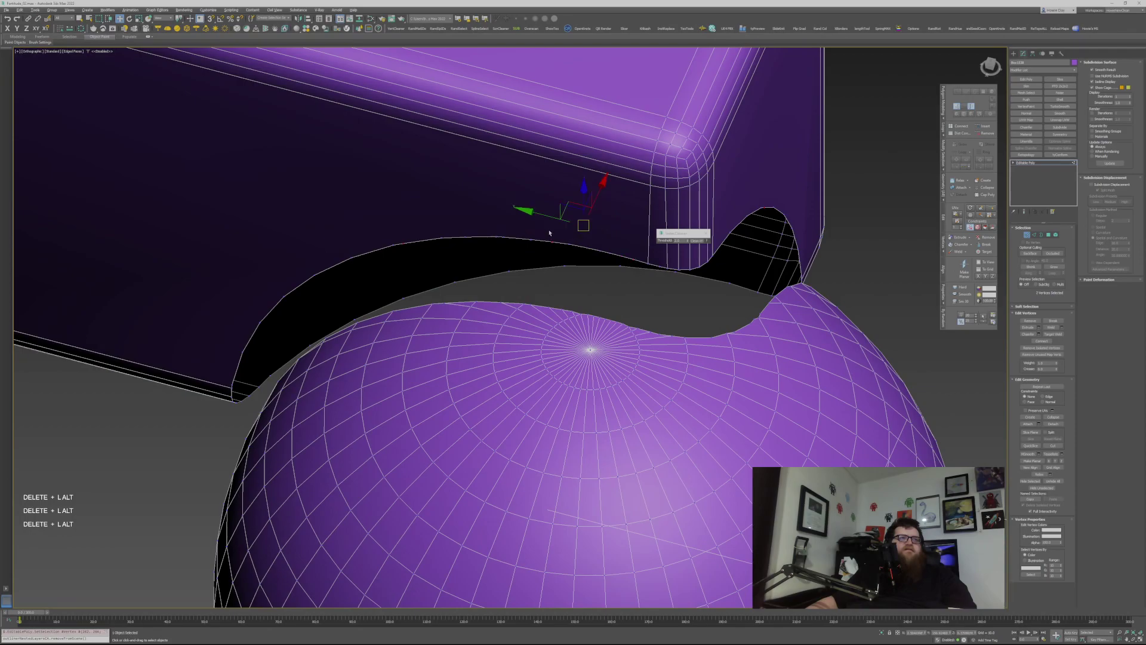
Step: Check the cut edges around the gap, clear the vertex selection and close the vertex-cleaning script
scroll(561, 200, "down", 4)
middle_click_drag(577, 195, 706, 295, "alt")
scroll(728, 371, "up", 3)
middle_click_drag(727, 371, 656, 303)
middle_click_drag(680, 397, 834, 395, "alt")
left_click(675, 258)
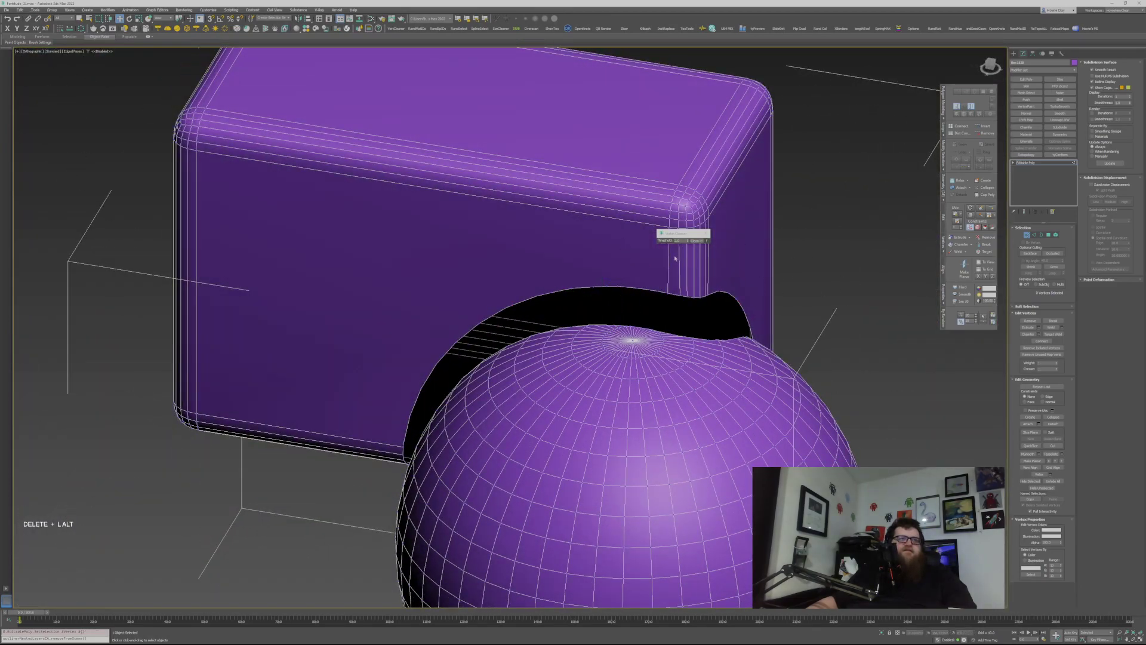
left_click(706, 233)
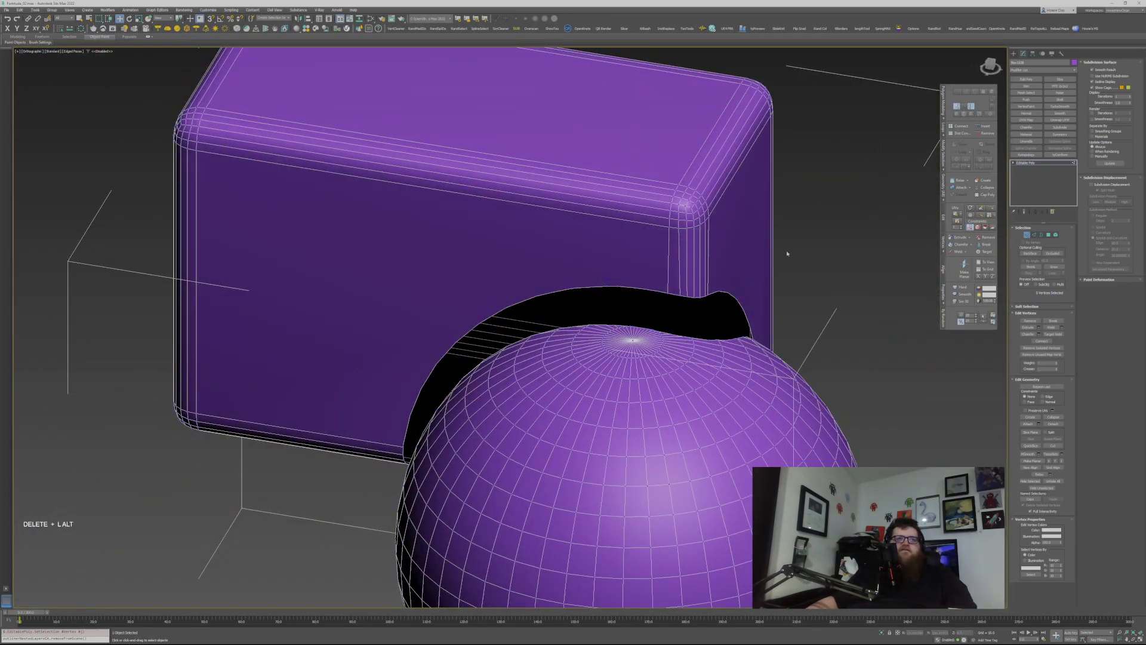
Step: Bevel all polygons as a group with zero height and a small negative outline to add a thin strip along both cut borders
left_click(1049, 235)
mouse_move(793, 258)
middle_mouse_down("alt")
mouse_move(770, 248)
mouse_move(806, 271)
middle_mouse_up("alt")
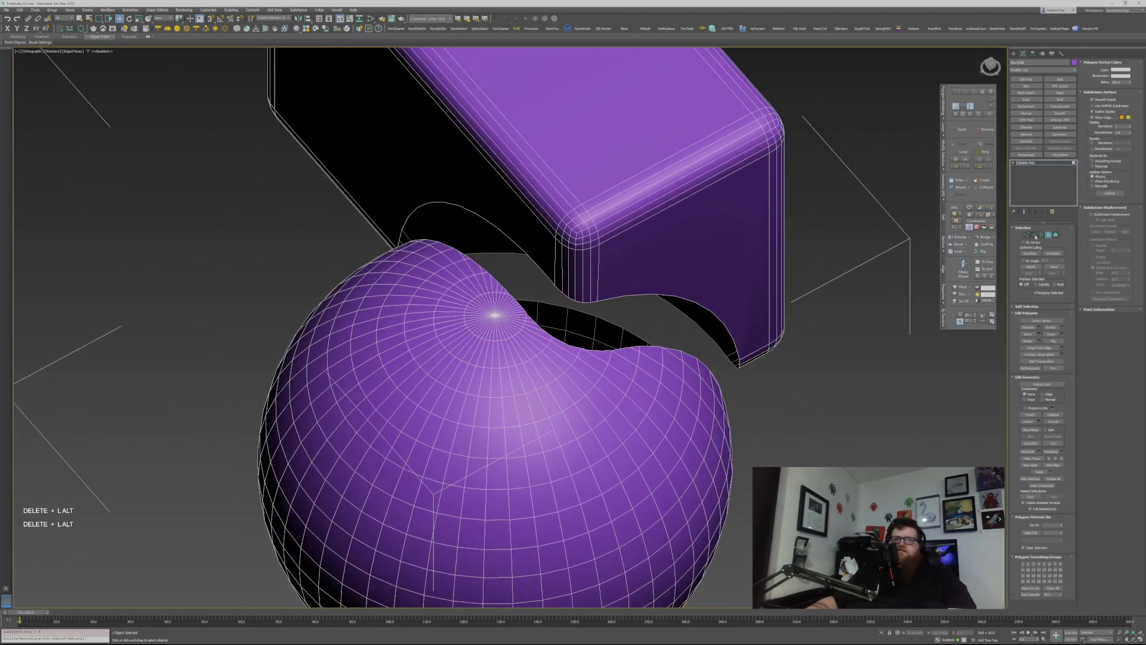
key("ctrl+a")
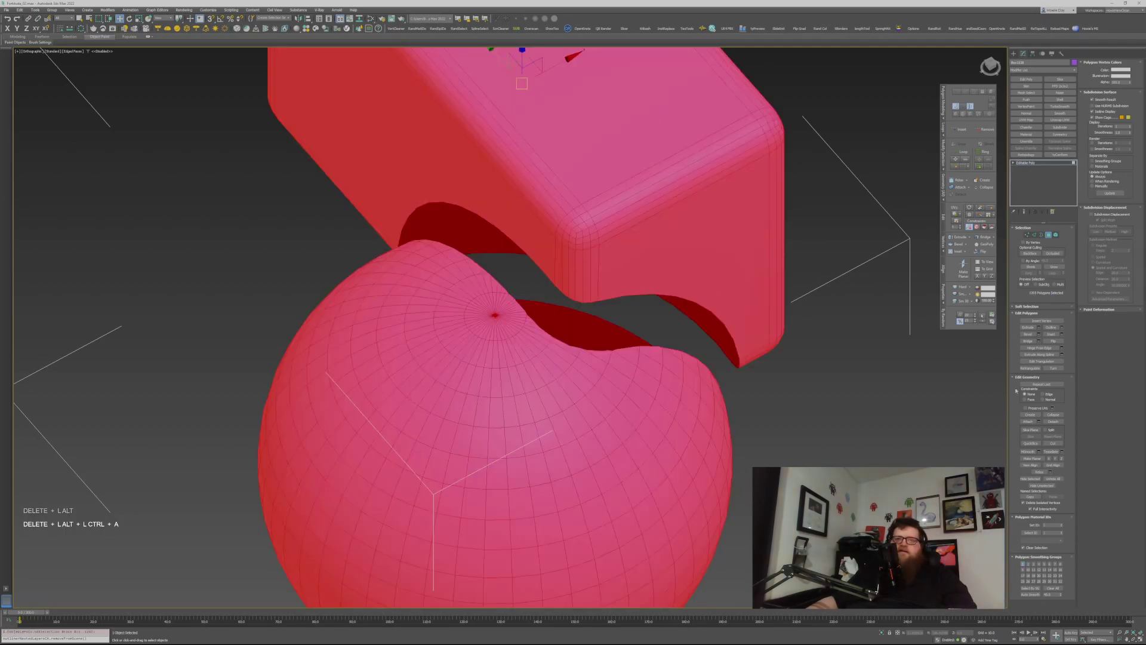
left_click(1040, 335)
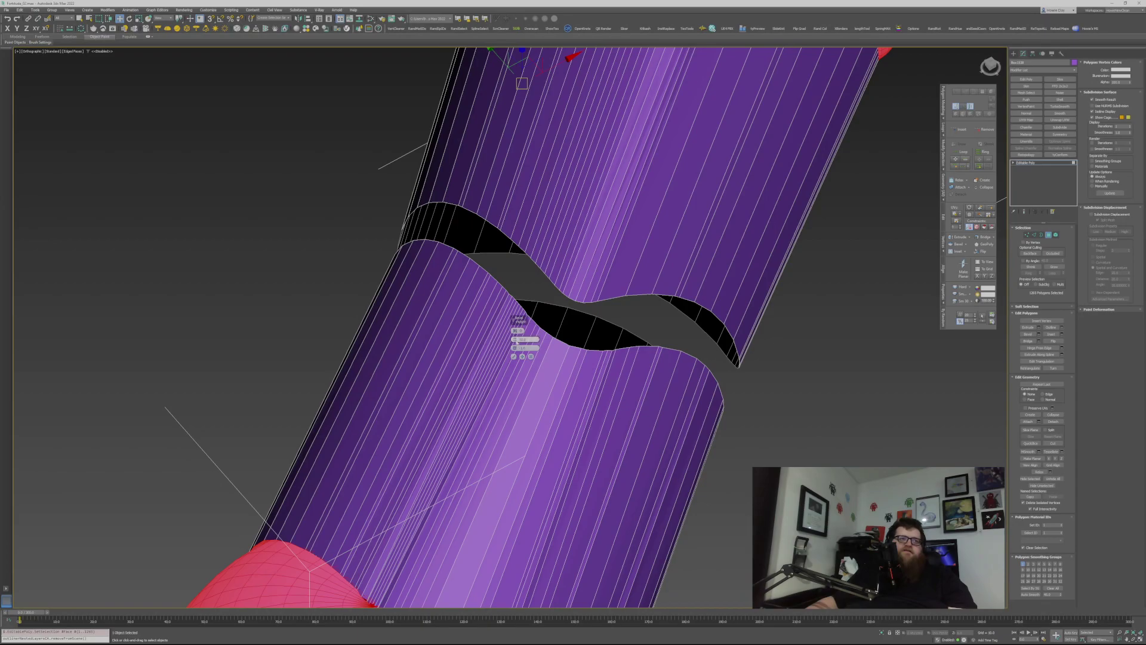
right_click(514, 342)
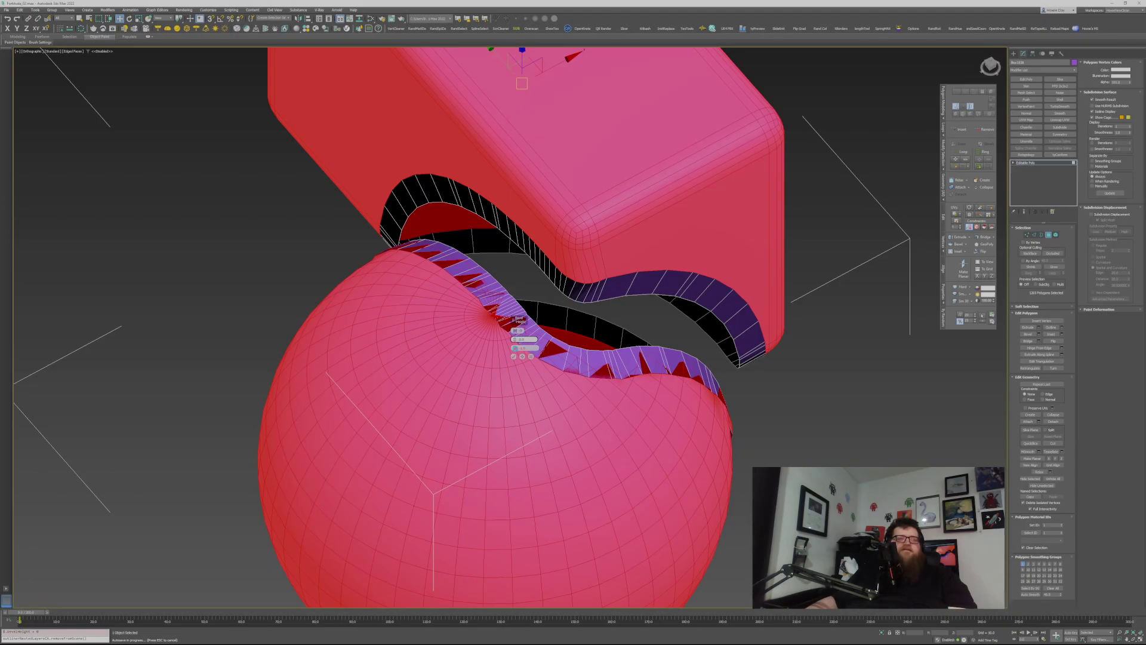
right_click(514, 348)
left_click_drag(514, 350, 515, 350)
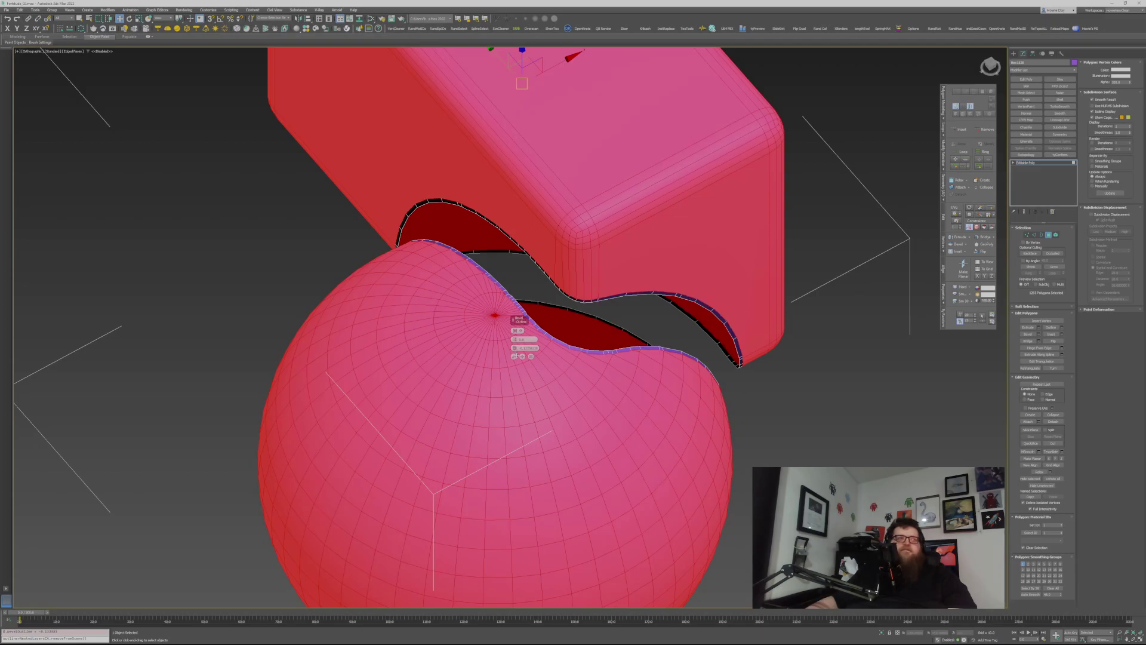
key("Delete")
type("1")
middle_click_drag(610, 374, 610, 383)
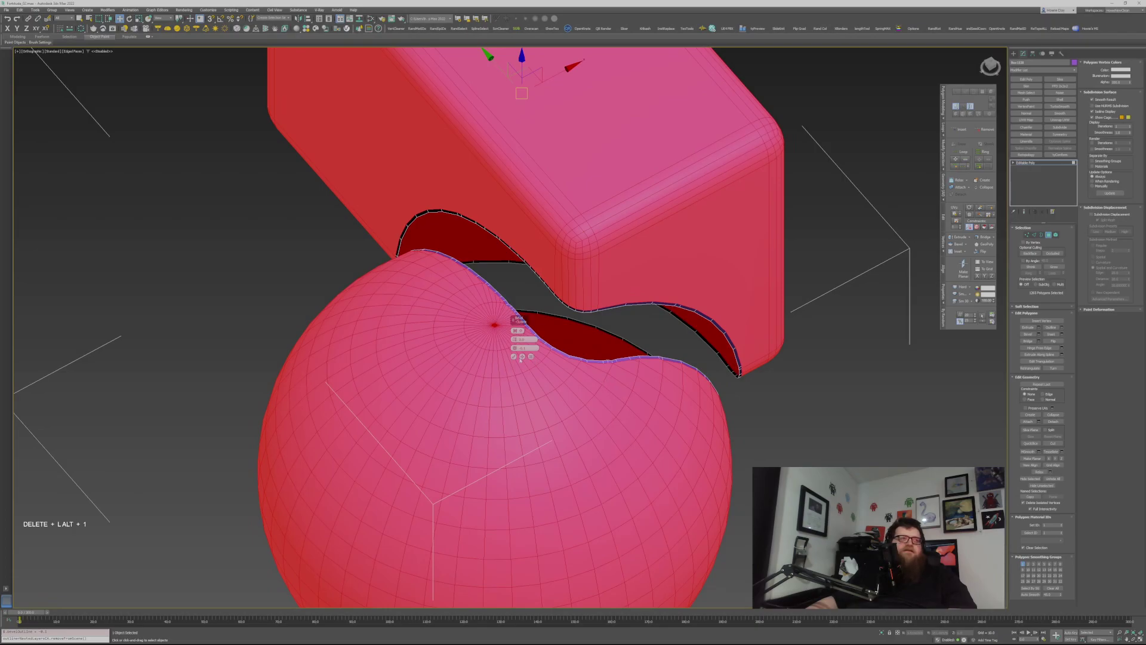
left_click(513, 357)
left_click(760, 386)
Step: Select the open borders of the box and the sphere and bridge them
middle_click_drag(627, 364, 749, 360, "alt")
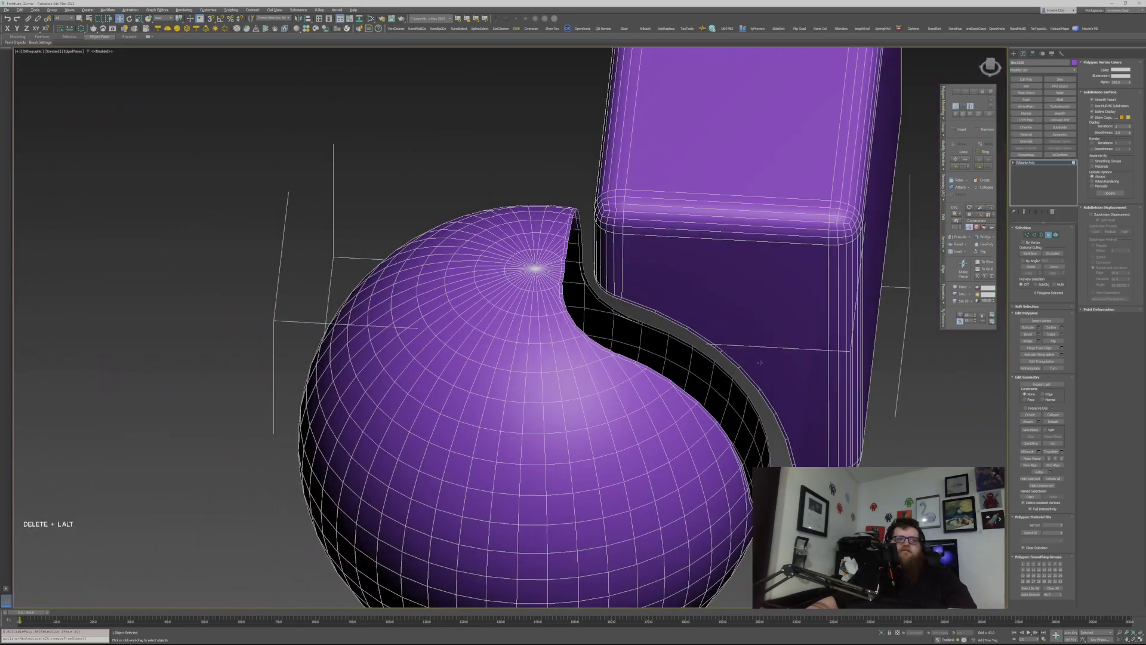
scroll(749, 360, "up", 2)
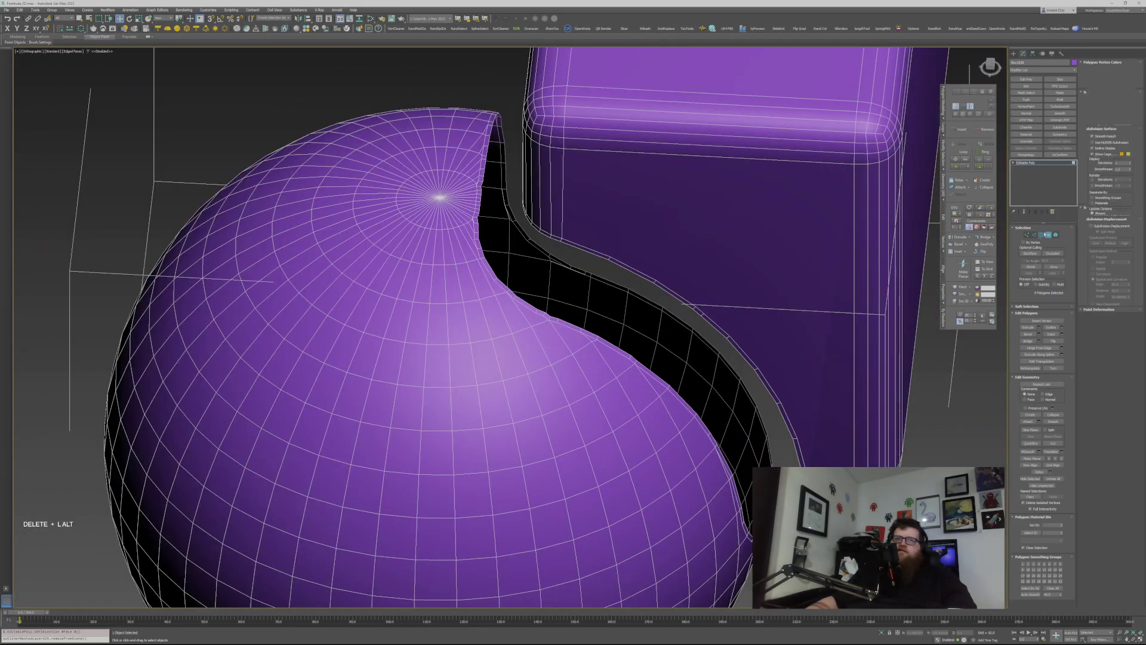
left_click(1042, 234)
left_click(727, 333)
left_click(668, 395, "ctrl")
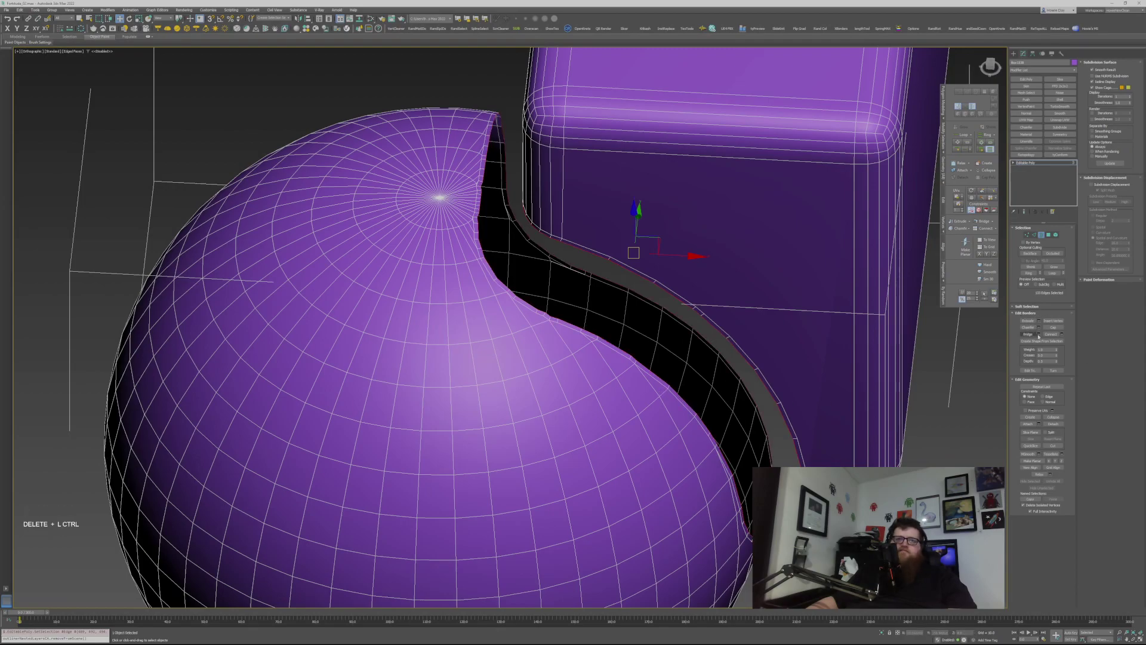
key("ctrl+shift+b")
Step: Try a different twist for the border bridge and return to the original alignment
scroll(549, 209, "up", 2)
middle_click_drag(519, 268, 681, 291)
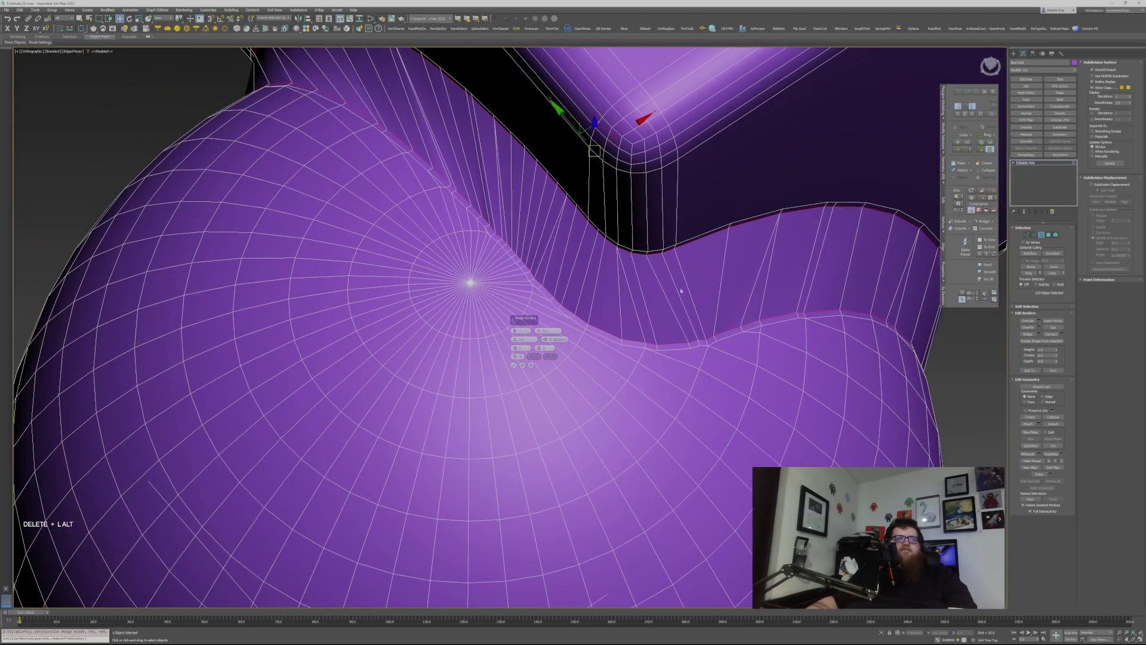
left_click(515, 347)
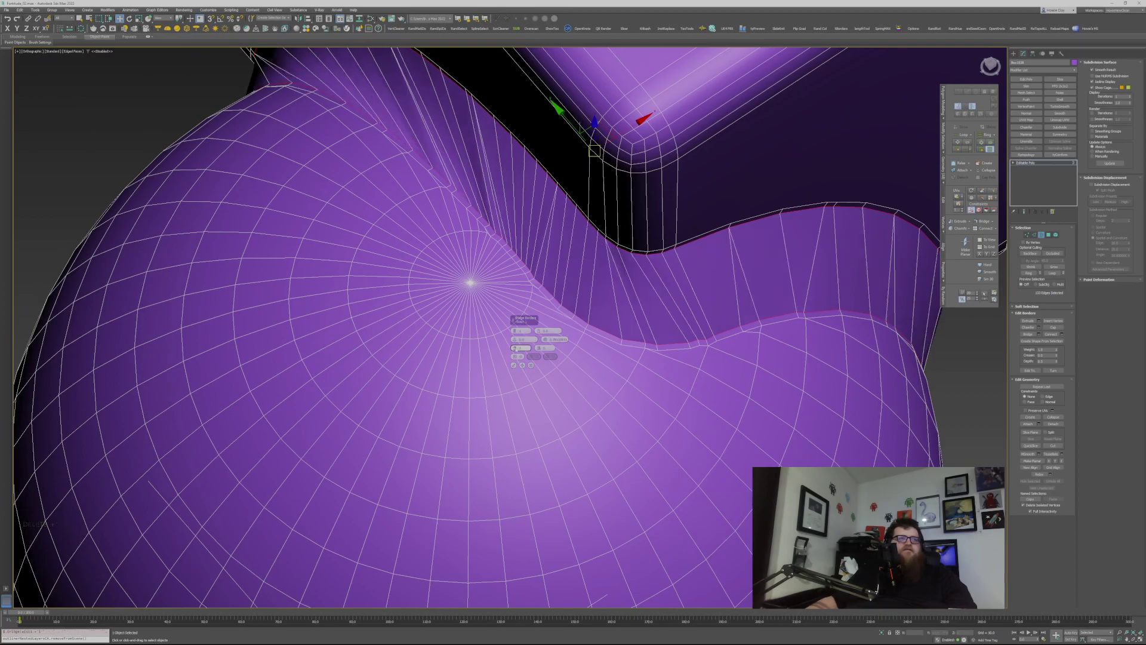
left_click(516, 353)
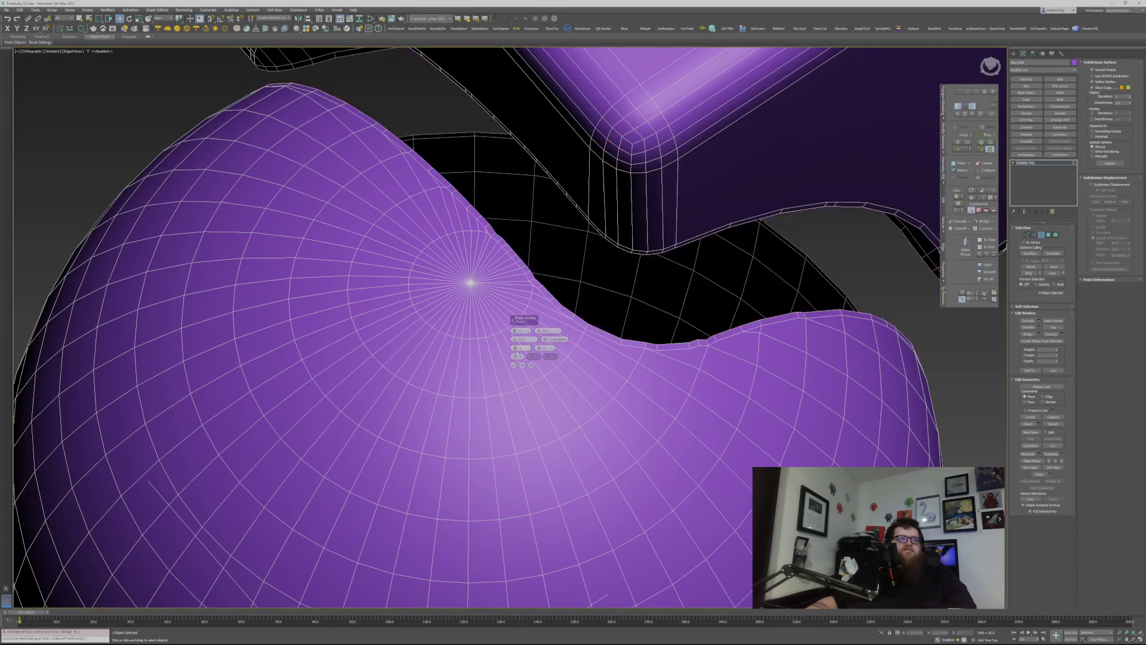
key("Delete")
key("ctrl+z")
middle_click_drag(654, 261, 491, 325, "alt")
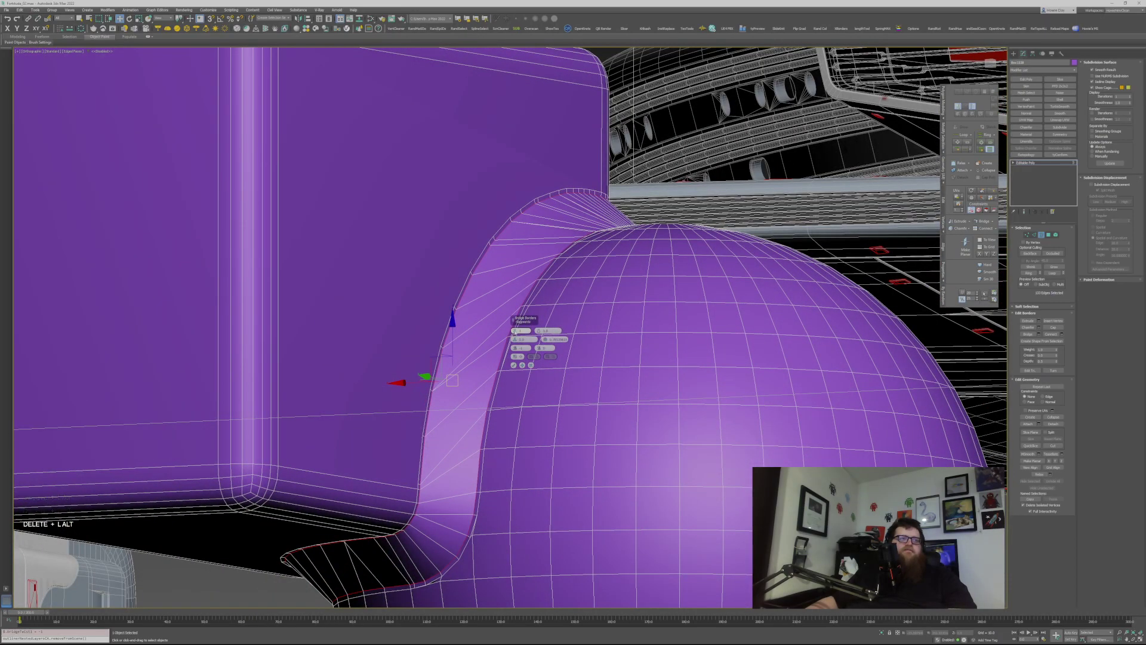
Step: Increase the bridge's segment count, set its taper to -0.25 and apply the bridge
left_click(515, 330)
left_click(515, 330)
mouse_move(517, 323)
middle_mouse_down("alt")
mouse_move(510, 310)
mouse_move(516, 323)
middle_mouse_up("alt")
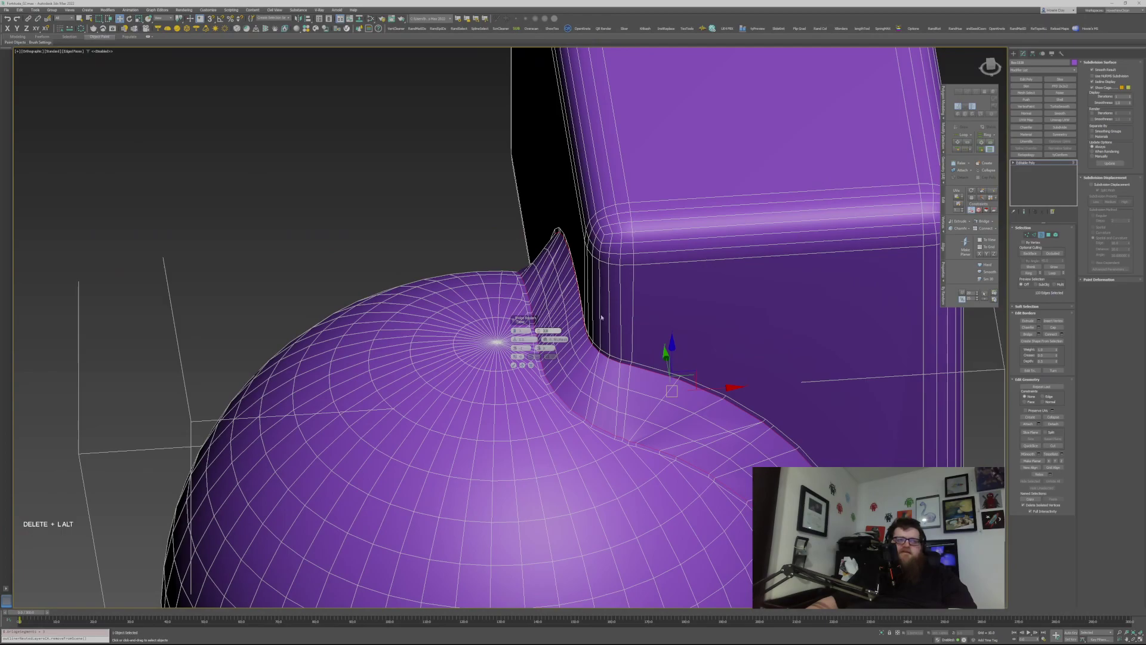
type("-")
key("KP_Decimal+KP_2")
key("KP_5")
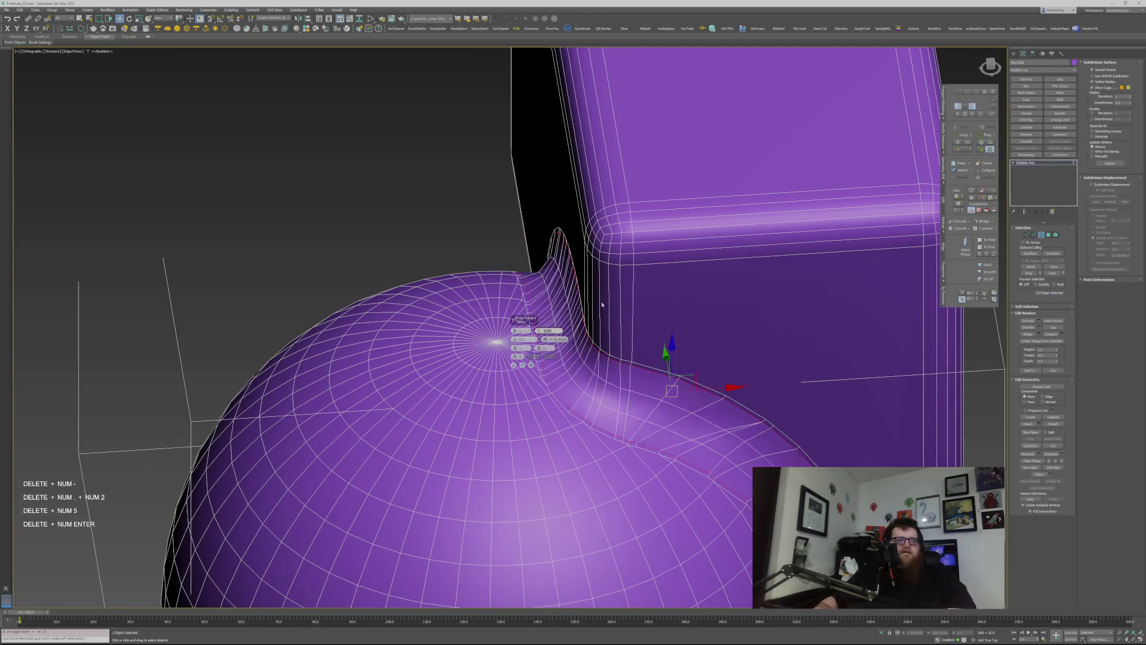
key("KP_Enter")
middle_click_drag(602, 304, 514, 373, "alt")
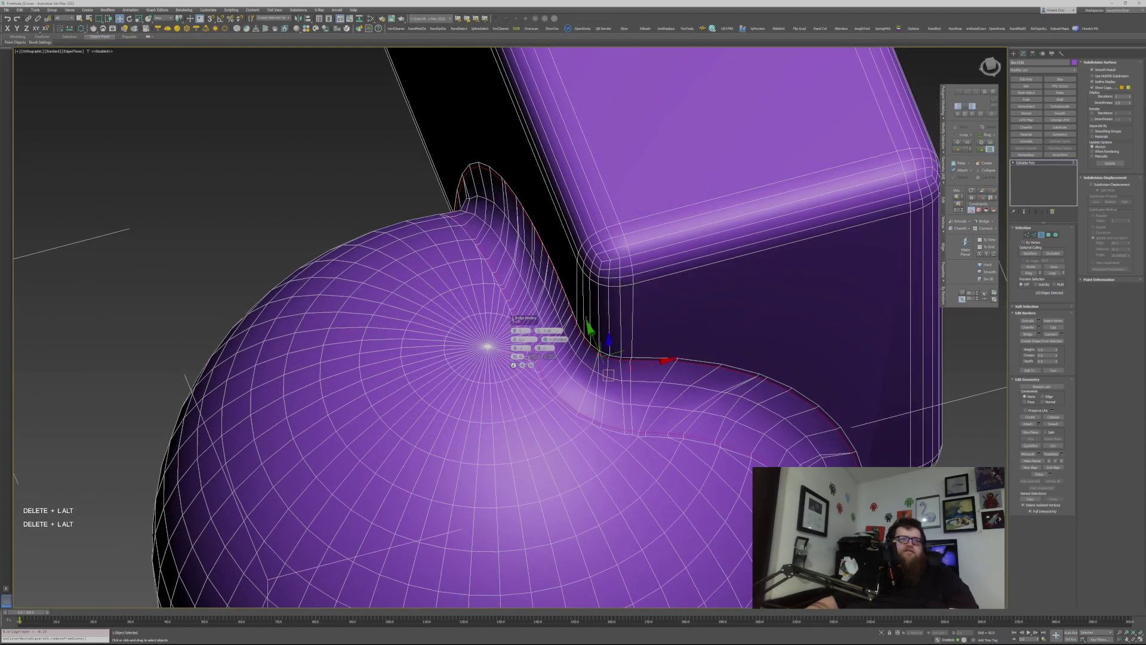
left_click(513, 365)
left_click(740, 334)
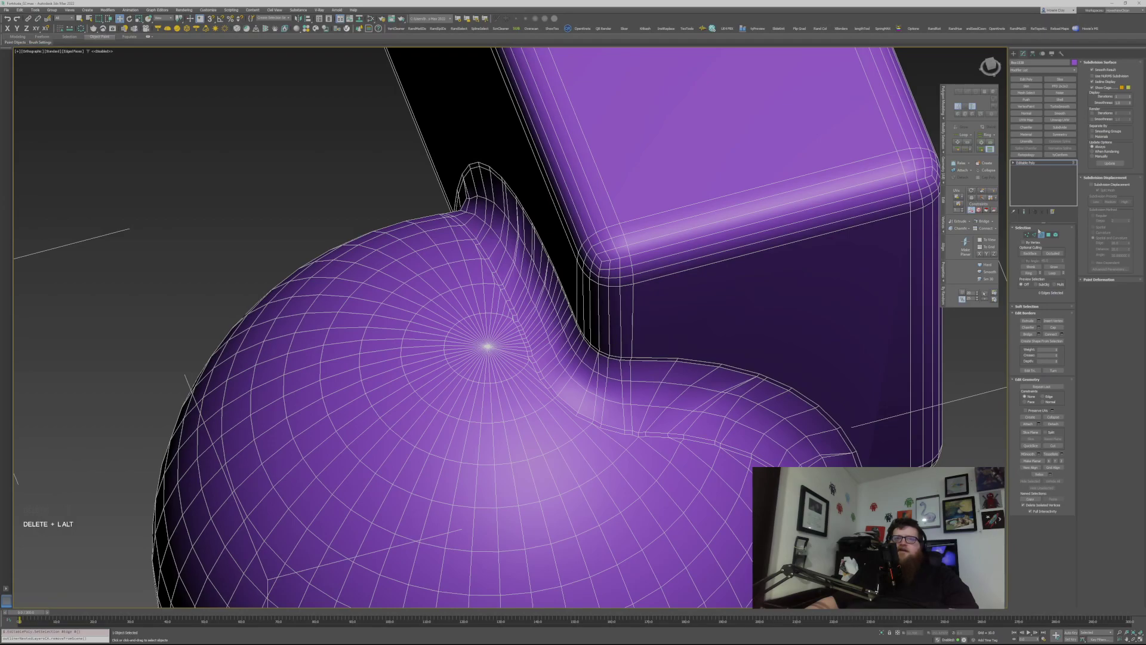
Step: Leave border editing and examine the blend between box and sphere with edges hidden, then reselect the mesh and show its edges
left_click(1041, 235)
left_click(902, 471)
key("F4")
scroll(614, 396, "down", 5)
middle_click_drag(606, 366, 679, 395, "alt")
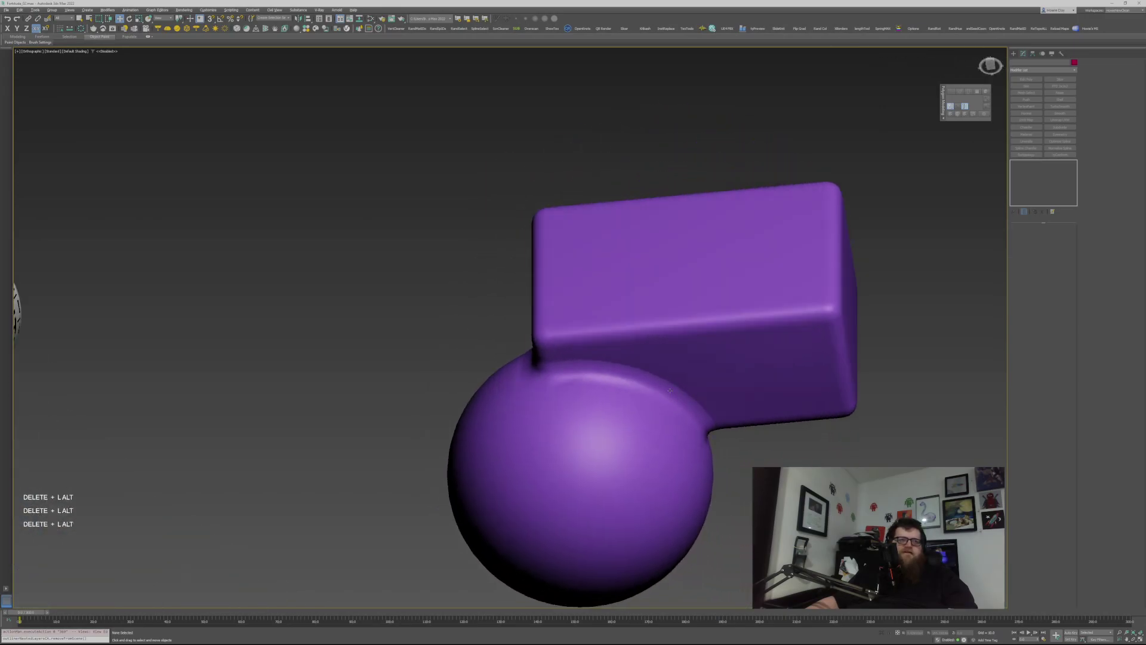
middle_click_drag(585, 377, 605, 390, "alt")
middle_click_drag(550, 191, 690, 326, "alt")
left_click(688, 329)
key("F4")
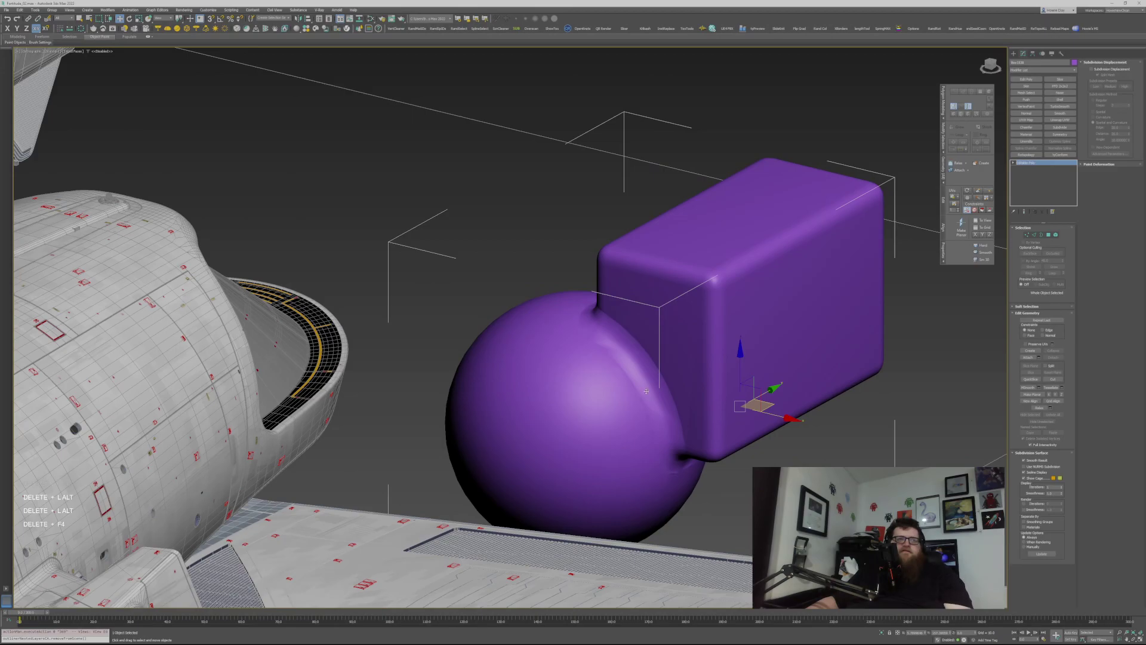
Step: Select the whole mesh at element level and assign it to smoothing group 1
scroll(645, 391, "up", 3)
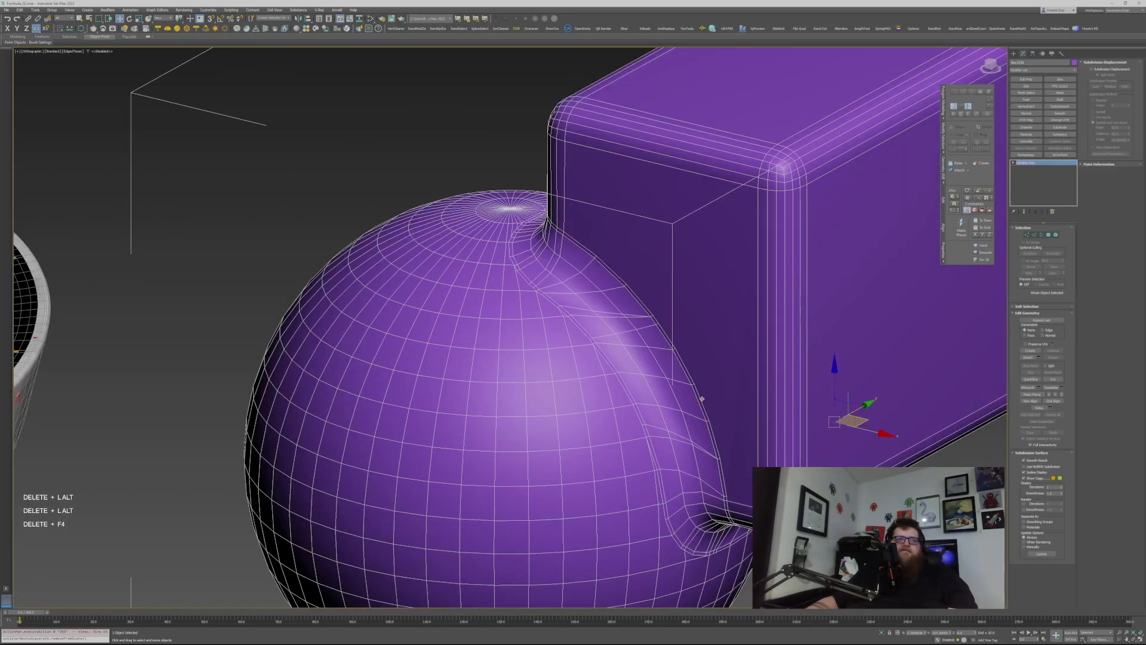
left_click(1055, 234)
key("Delete")
key("ctrl+a")
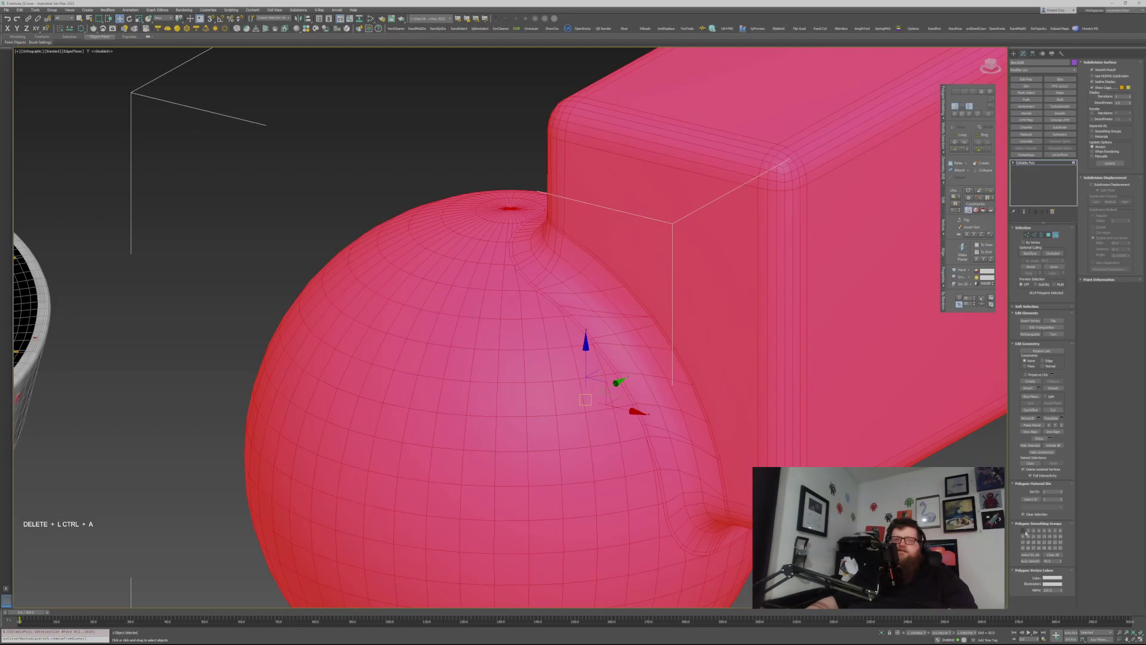
left_click(958, 478)
Step: Select the edges crossing the blend strip near the box corner, extend the selection to matching crosswise edges and apply Set Flow
middle_click_drag(672, 350, 544, 282, "alt")
scroll(544, 282, "up", 2)
middle_click_drag(613, 289, 595, 309, "alt")
key("2")
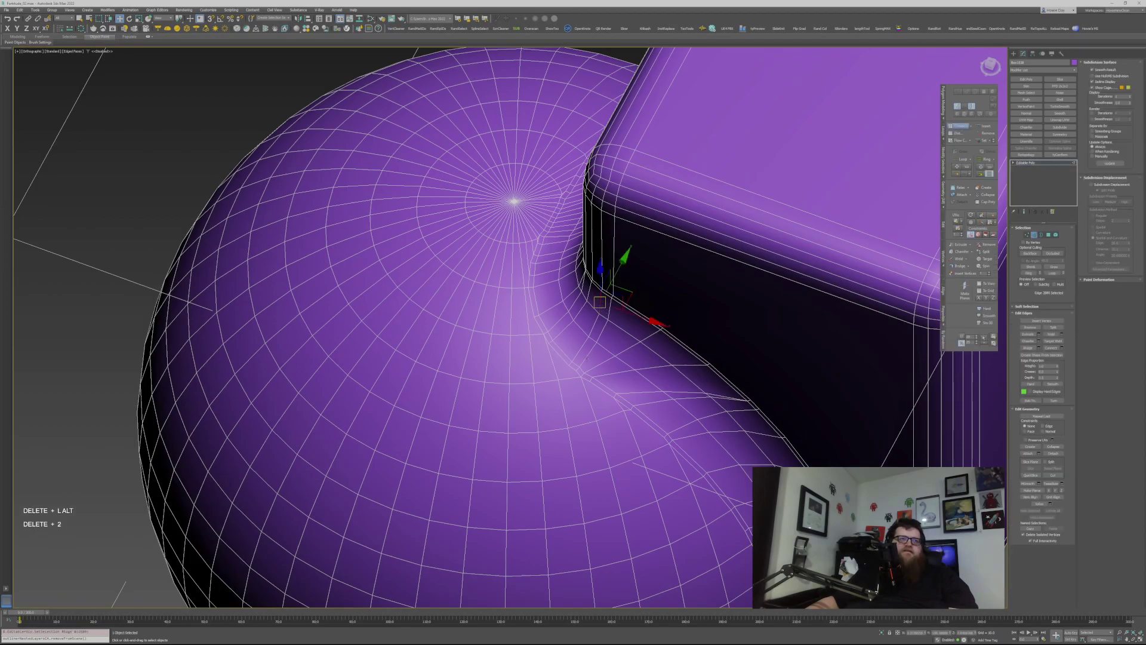
left_click(593, 324, "ctrl")
left_click(581, 348, "ctrl")
middle_click_drag(581, 348, 799, 235, "alt")
scroll(798, 235, "up", 2)
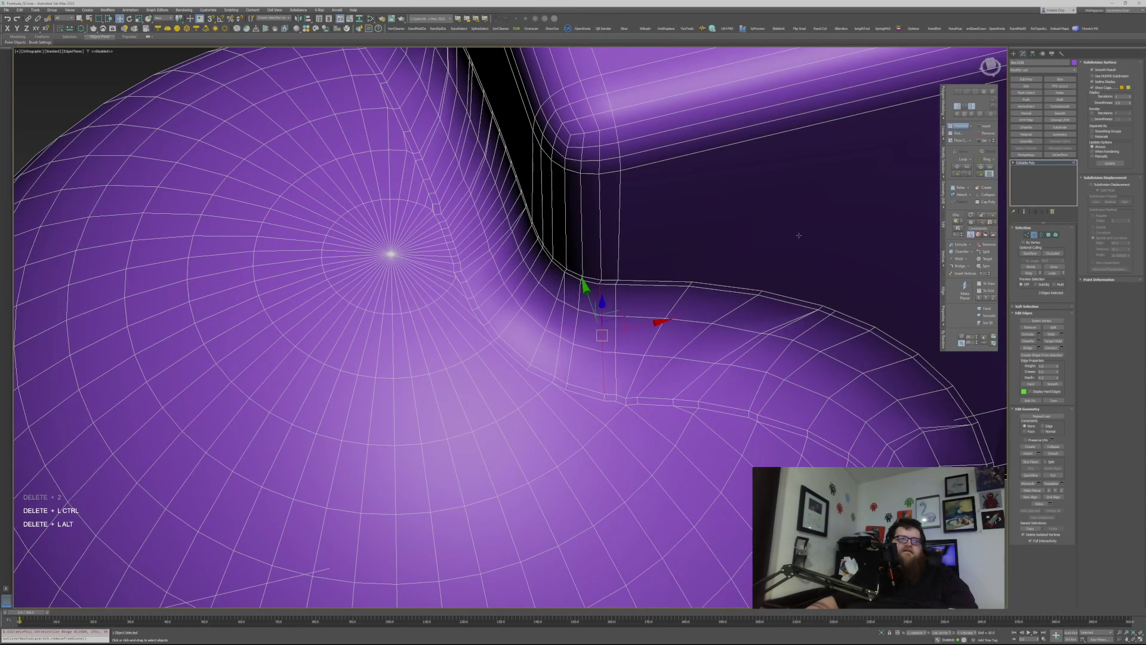
left_click(989, 173)
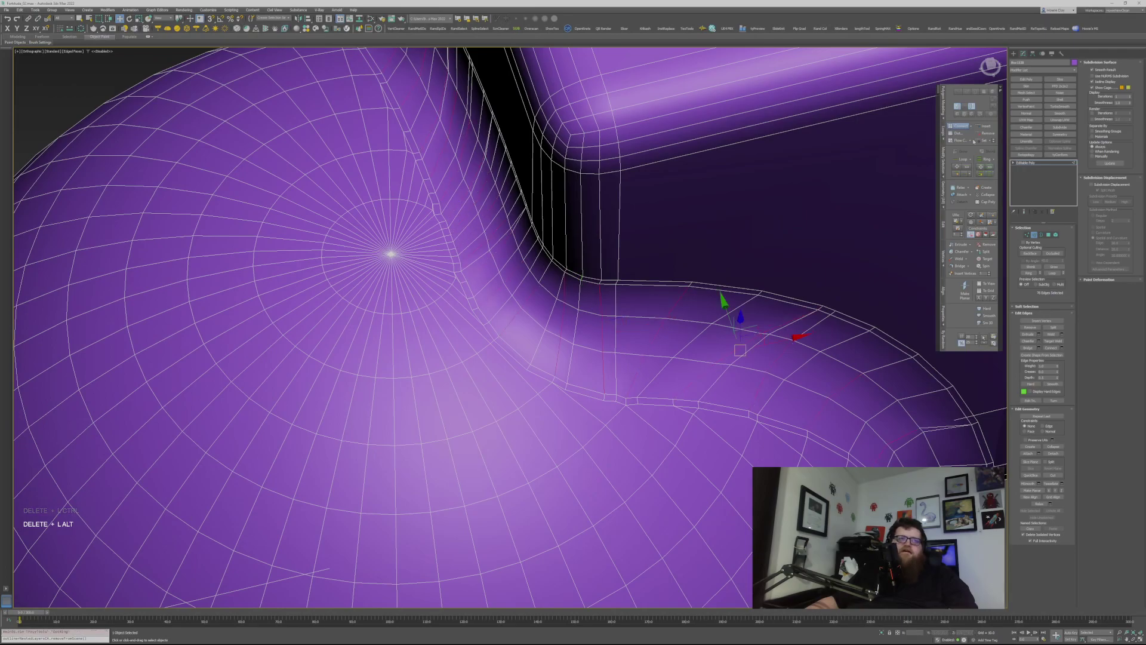
left_click(981, 142)
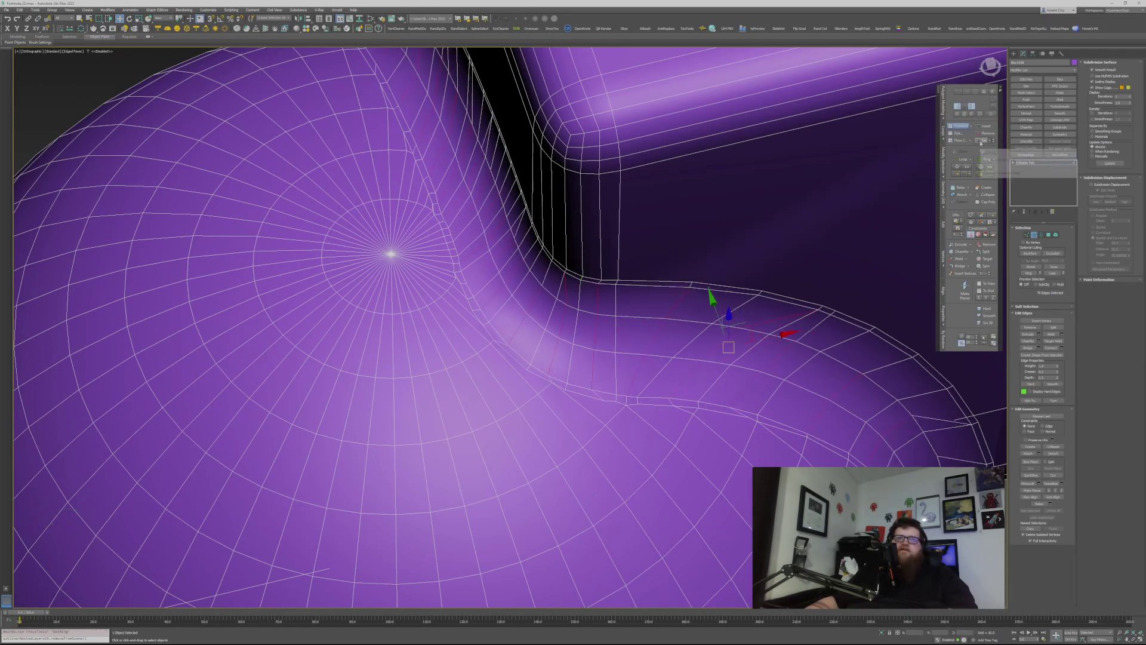
Step: Select the next row of edges across the blend strip, extend it to every second crosswise edge and apply Set Flow
left_click(615, 383, "alt")
key("ctrl+Delete")
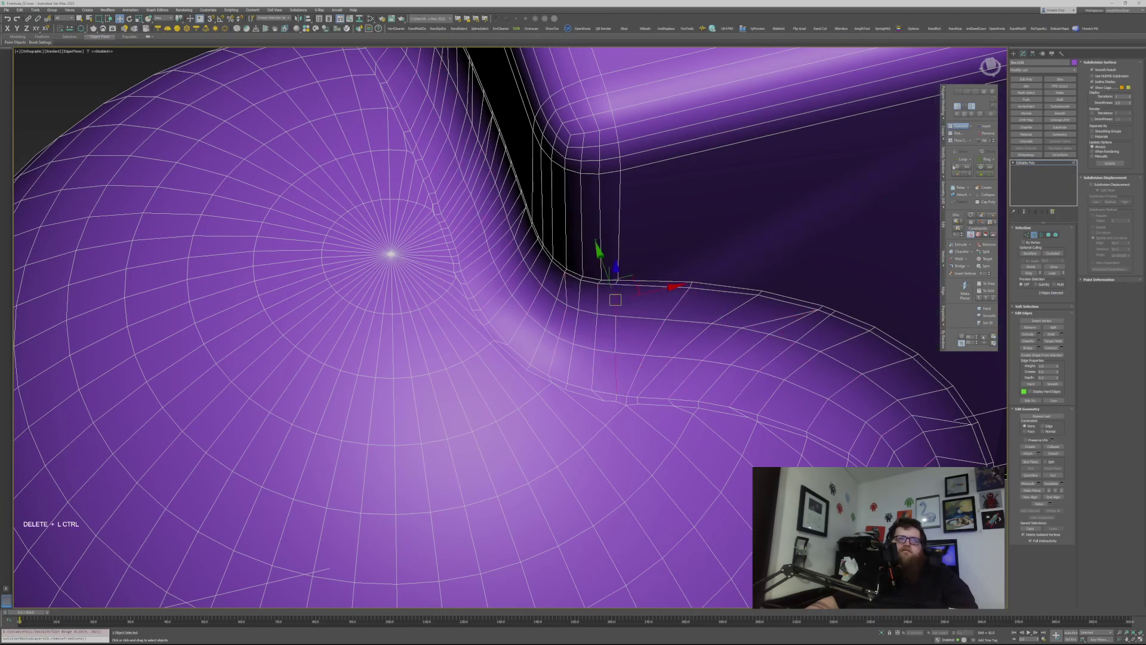
left_click(987, 158)
left_click(985, 142)
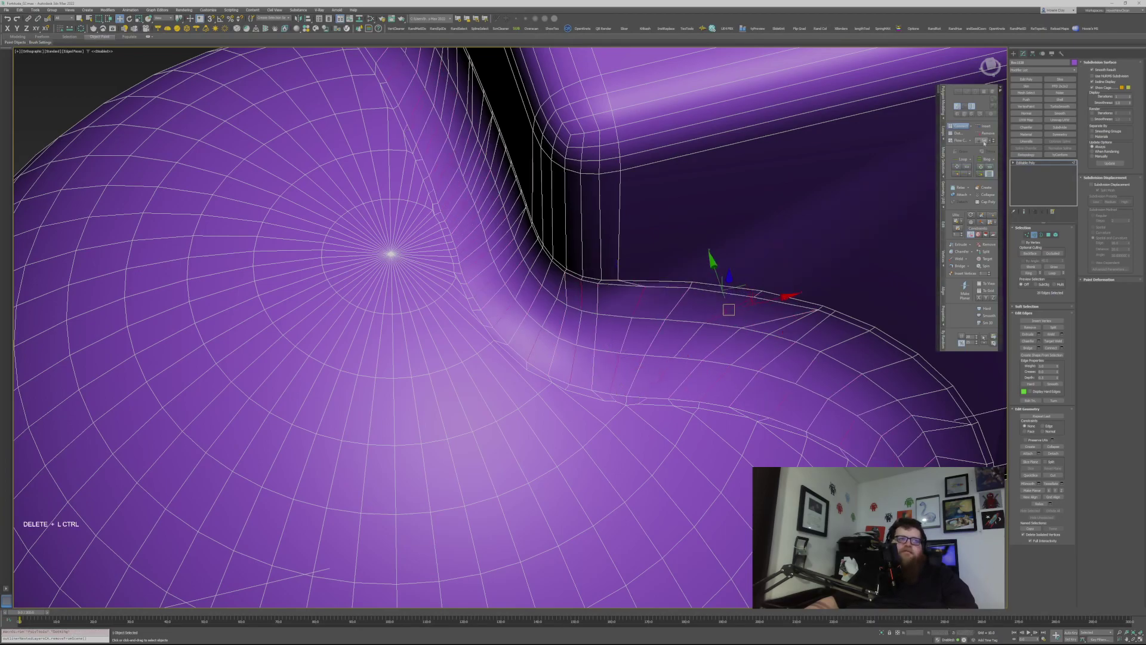
Step: Clear the edge selection and insert an edge loop along the sphere side of the blend strip
middle_click_drag(616, 350, 990, 305, "alt")
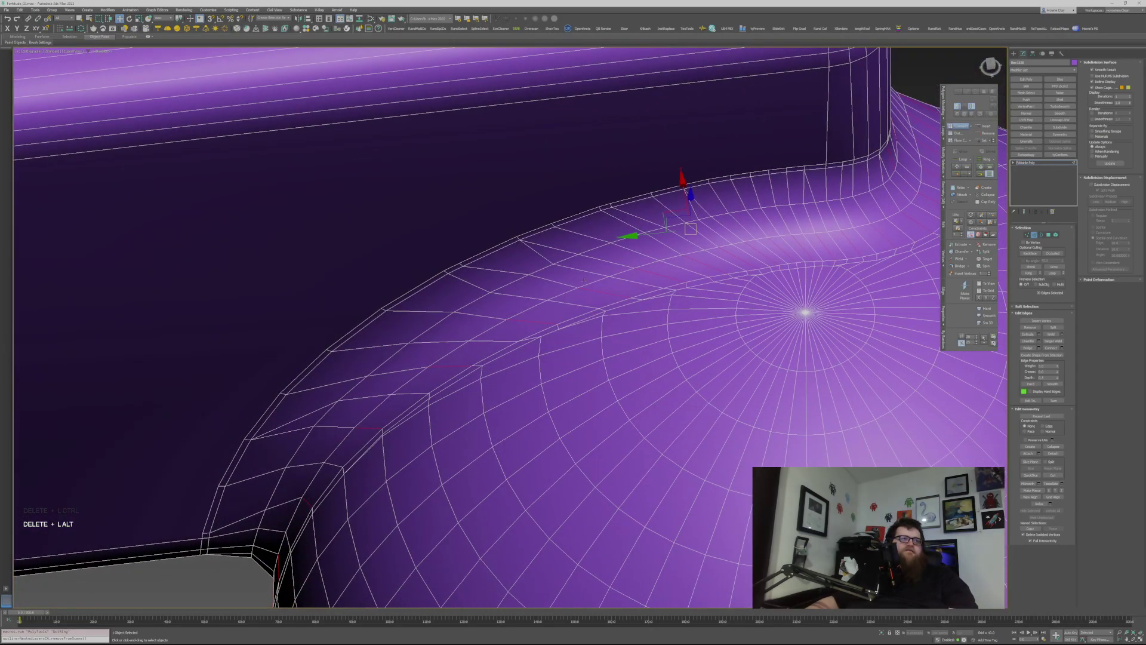
mouse_move(489, 330)
middle_mouse_down("alt")
mouse_move(644, 358)
mouse_move(477, 328)
middle_mouse_up("alt")
scroll(489, 330, "down", 4)
middle_click_drag(780, 289, 555, 343)
left_click(620, 321)
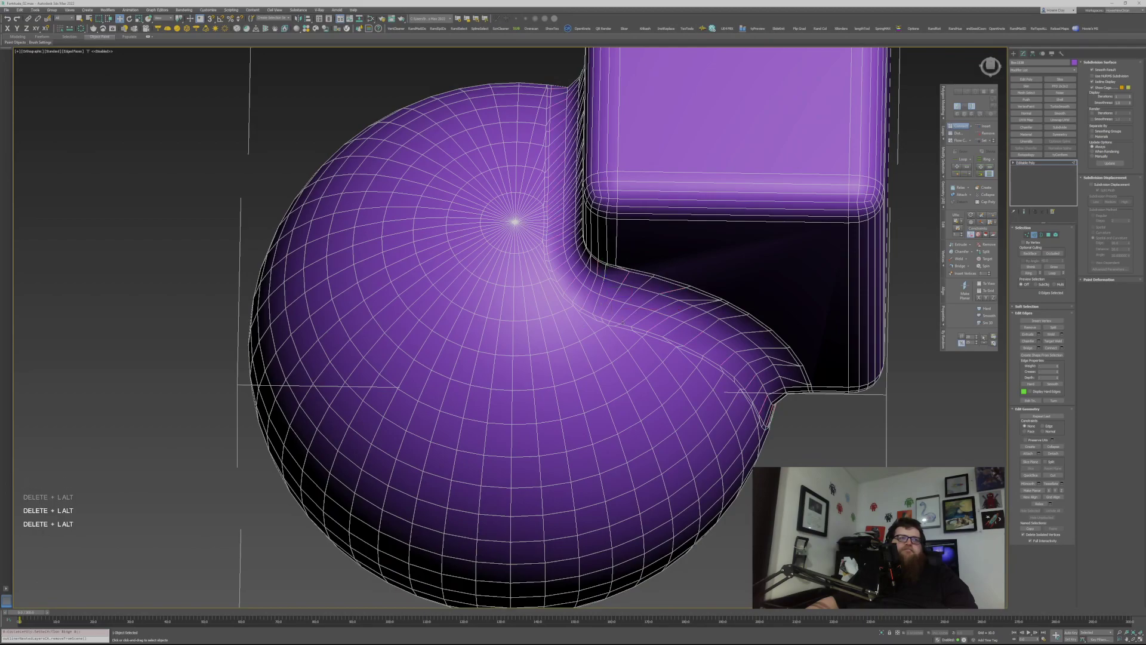
scroll(620, 321, "up", 3)
key("1")
key("shift+alt+w")
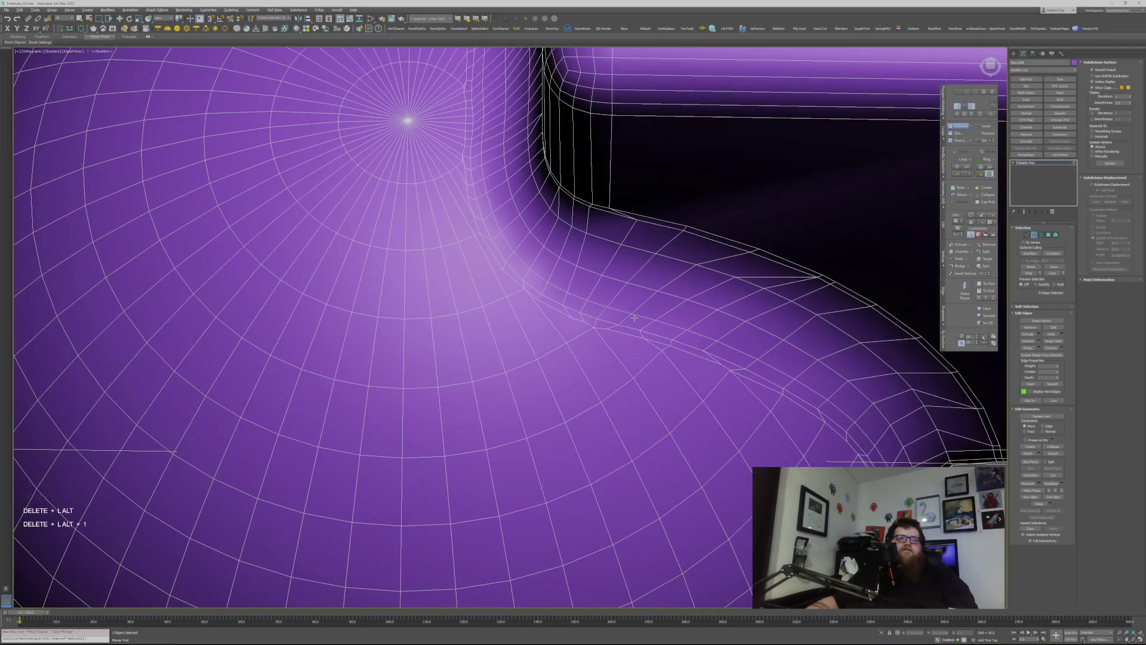
left_click(631, 319)
right_click(803, 279)
Step: Cut new edges through the uneven faces on the box side of the blend strip
key("alt+s")
left_click(785, 260)
right_click(811, 314)
middle_click_drag(652, 244, 808, 372, "alt")
key("alt+s")
left_click(796, 367)
key("alt+s")
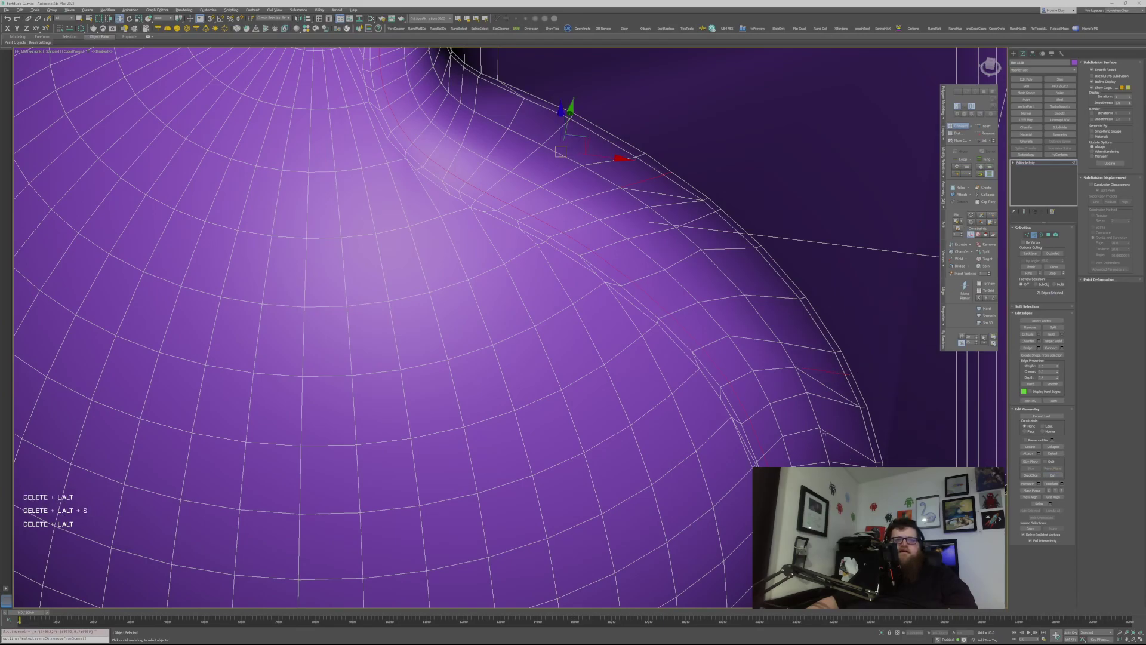
Step: Cut further edges across the curved blend strip beneath the box's dark side face
middle_click_drag(670, 274, 727, 222, "alt")
key("alt+s")
key("alt+s")
left_click(851, 229)
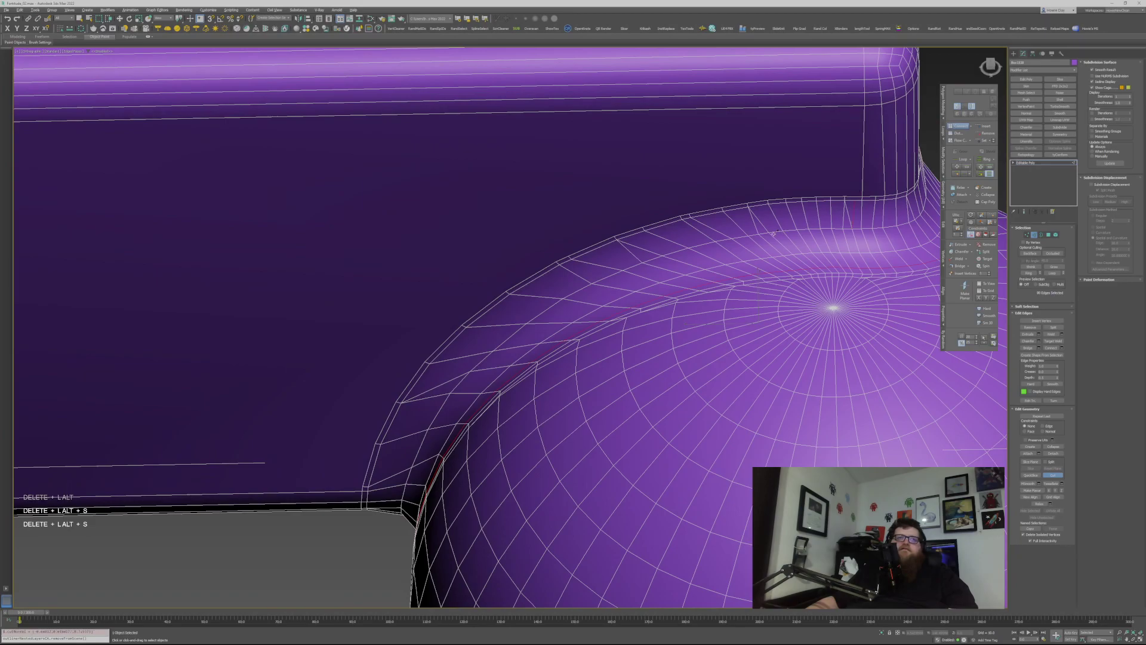
left_click(770, 232)
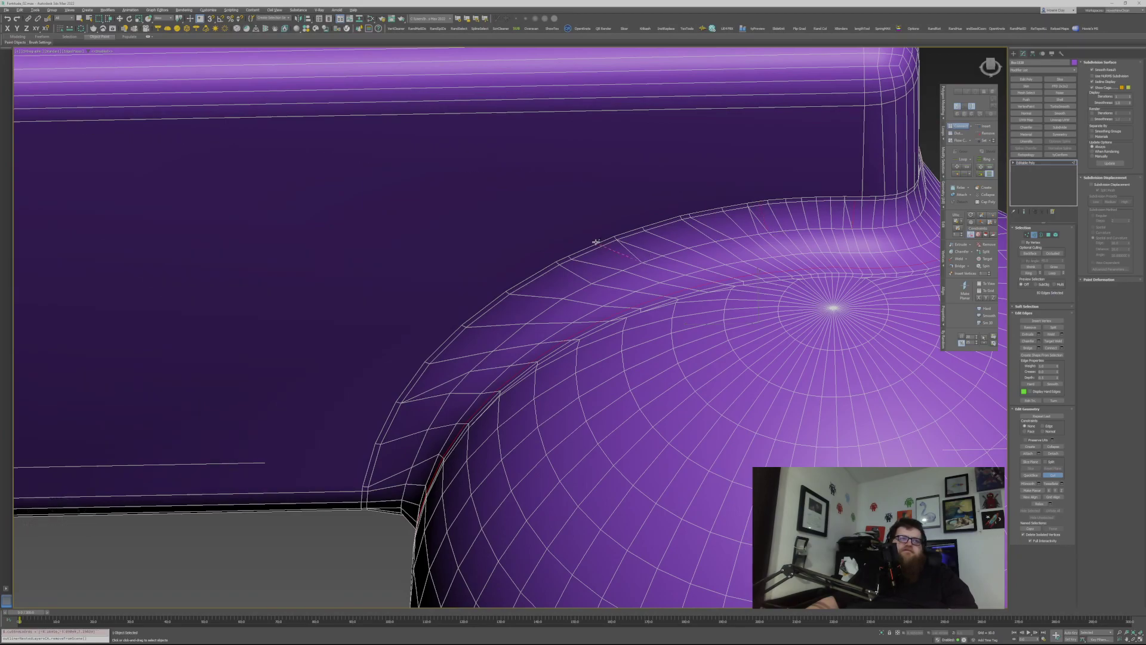
key("alt+Delete")
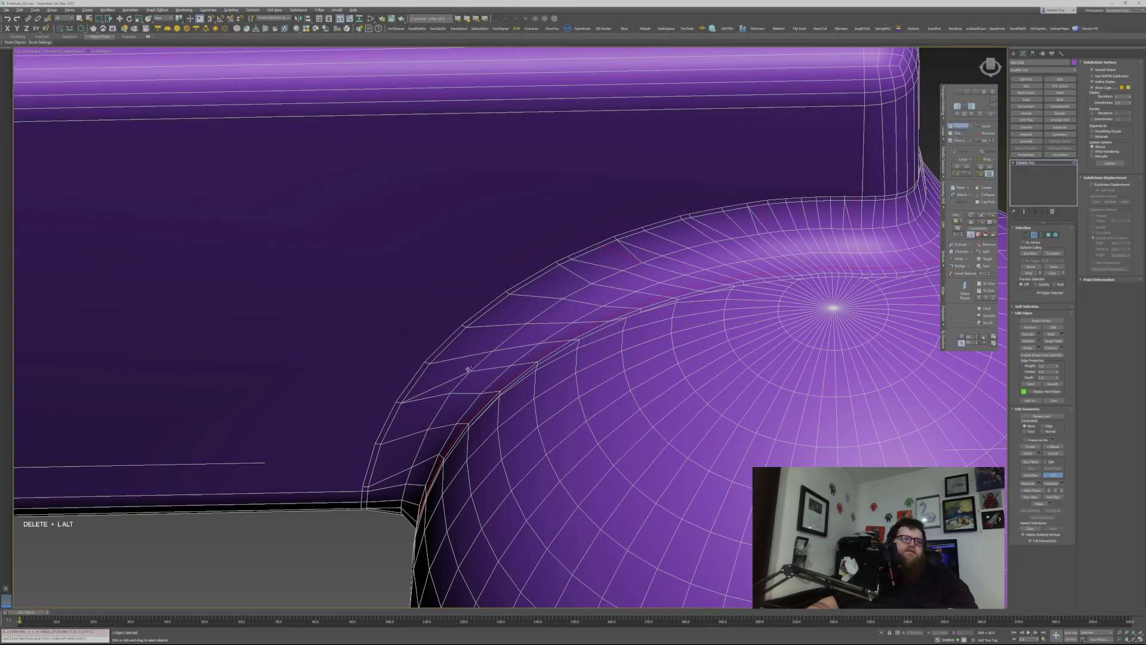
Step: Cut the remaining uneven faces around the strip's other sides and leave the Cut tool
middle_click_drag(417, 414, 590, 367, "alt")
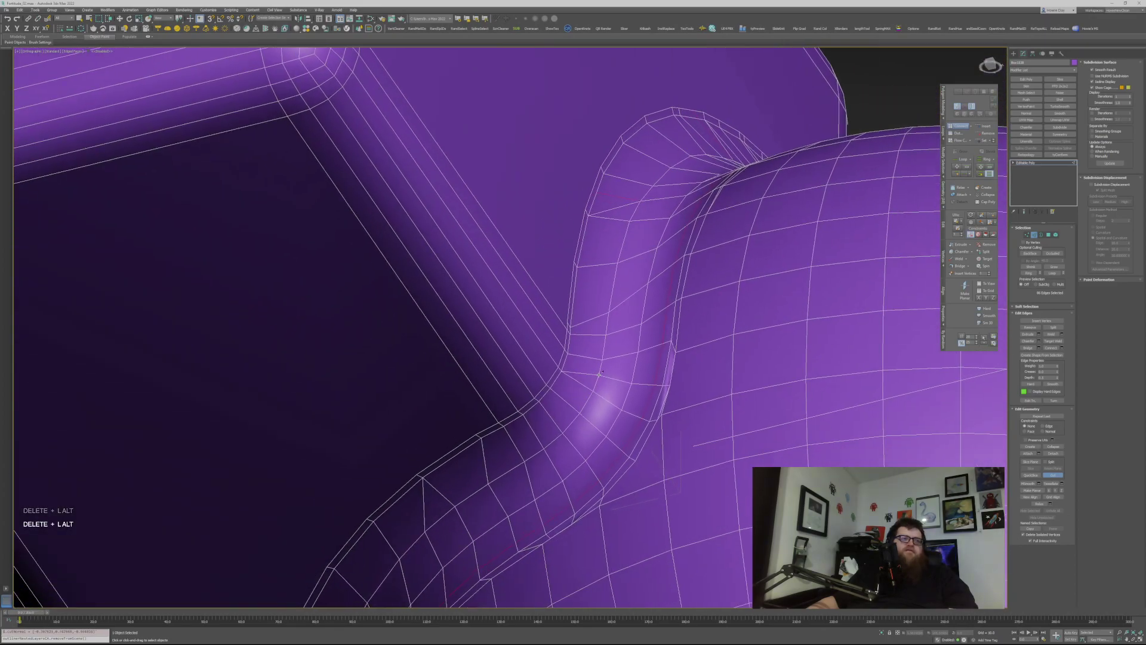
middle_click_drag(520, 436, 646, 368)
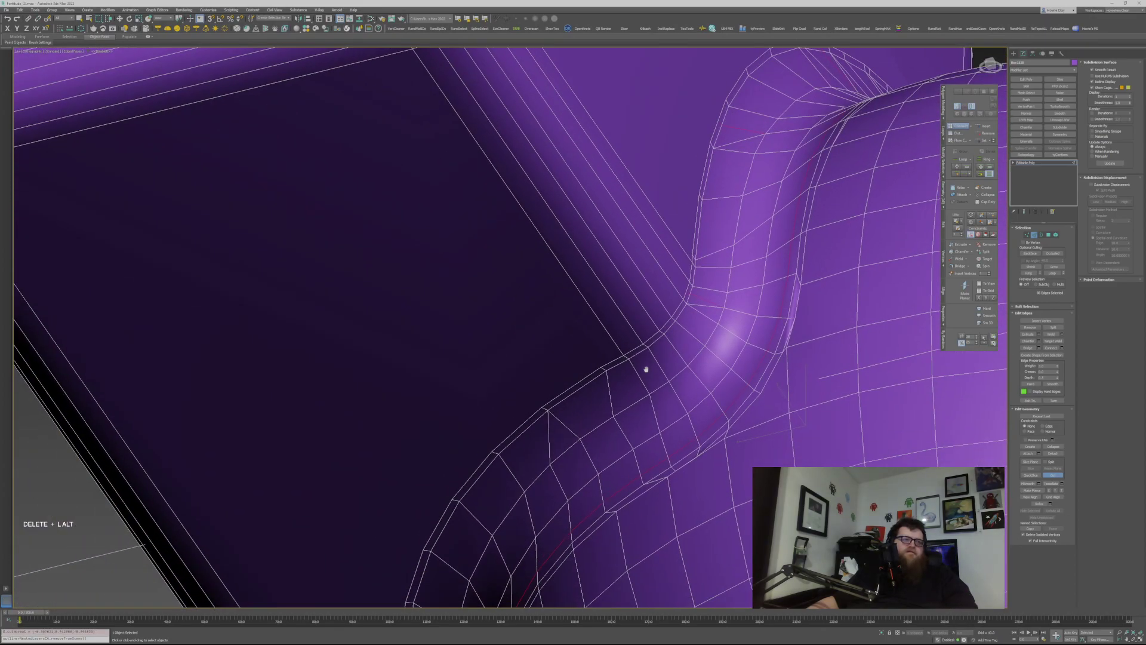
middle_click_drag(562, 392, 584, 425, "alt")
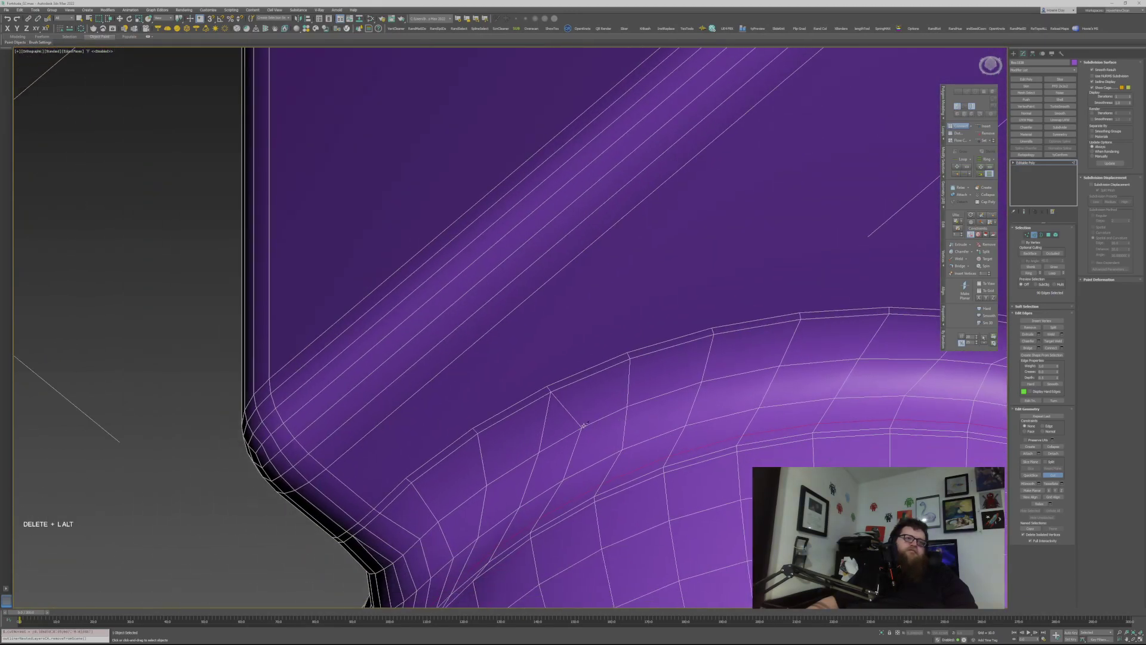
mouse_move(546, 469)
middle_mouse_down("alt")
mouse_move(476, 450)
mouse_move(529, 463)
middle_mouse_up("alt")
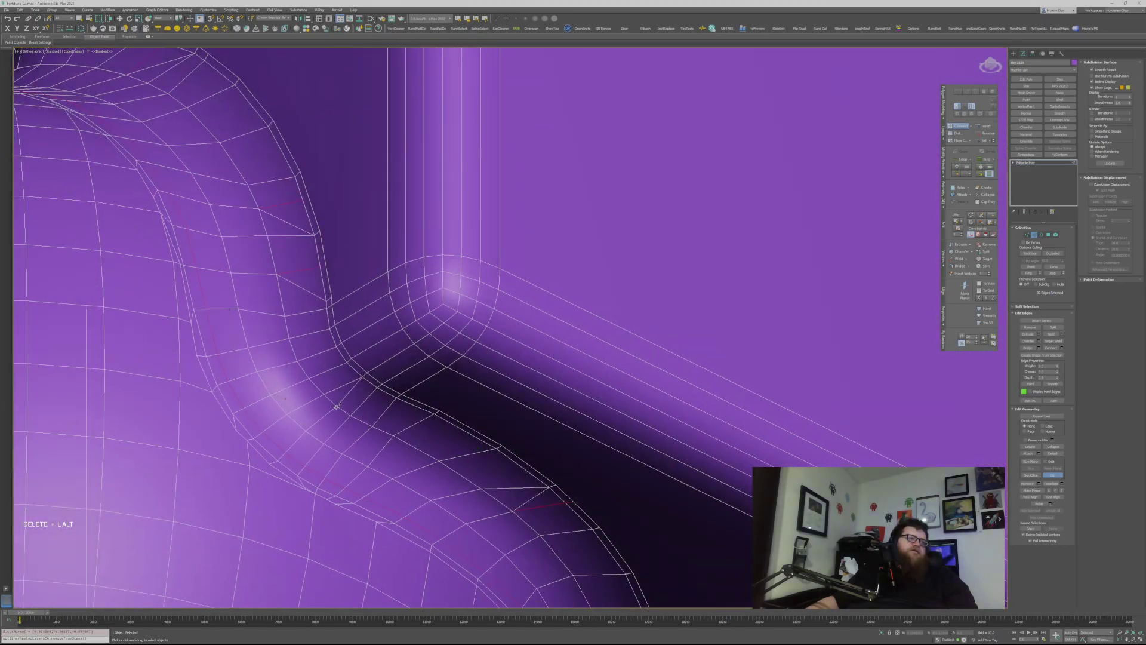
middle_click_drag(403, 386, 609, 340)
key("w")
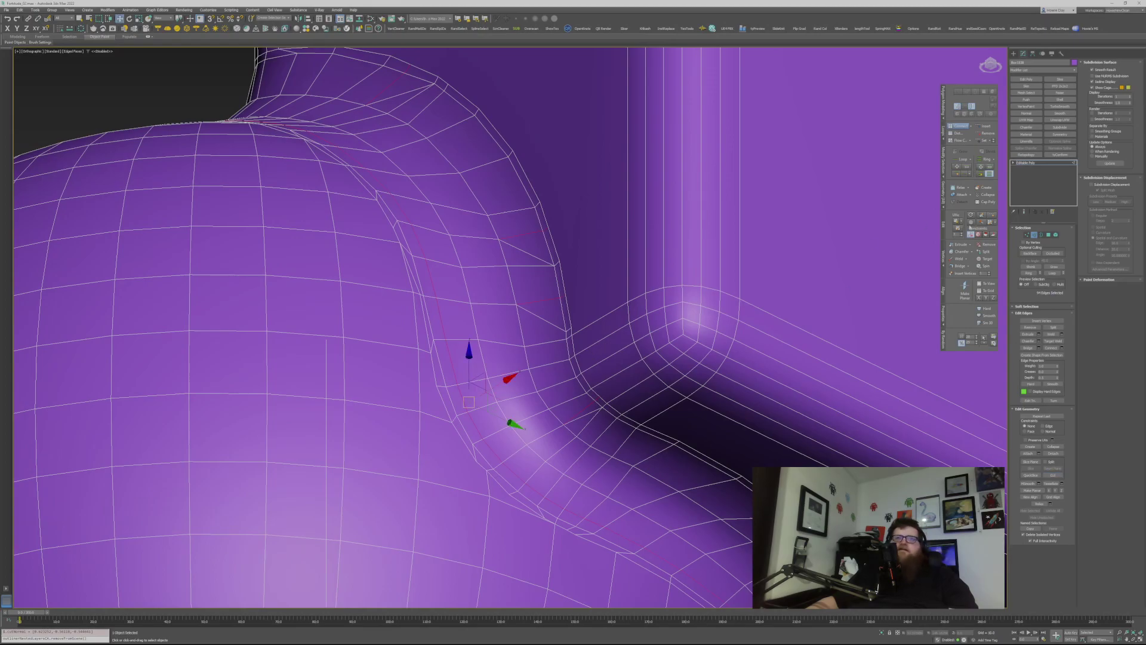
Step: Quadrify the edge selection, then leave edge level and quadrify the whole mesh
left_click(945, 190)
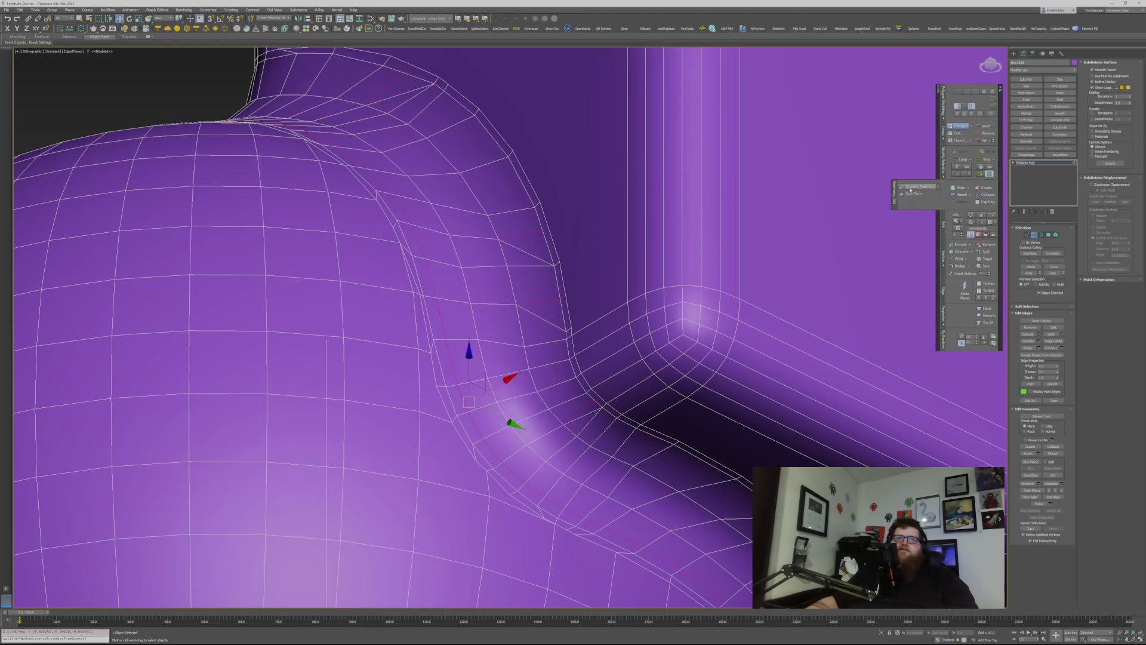
left_click(912, 189)
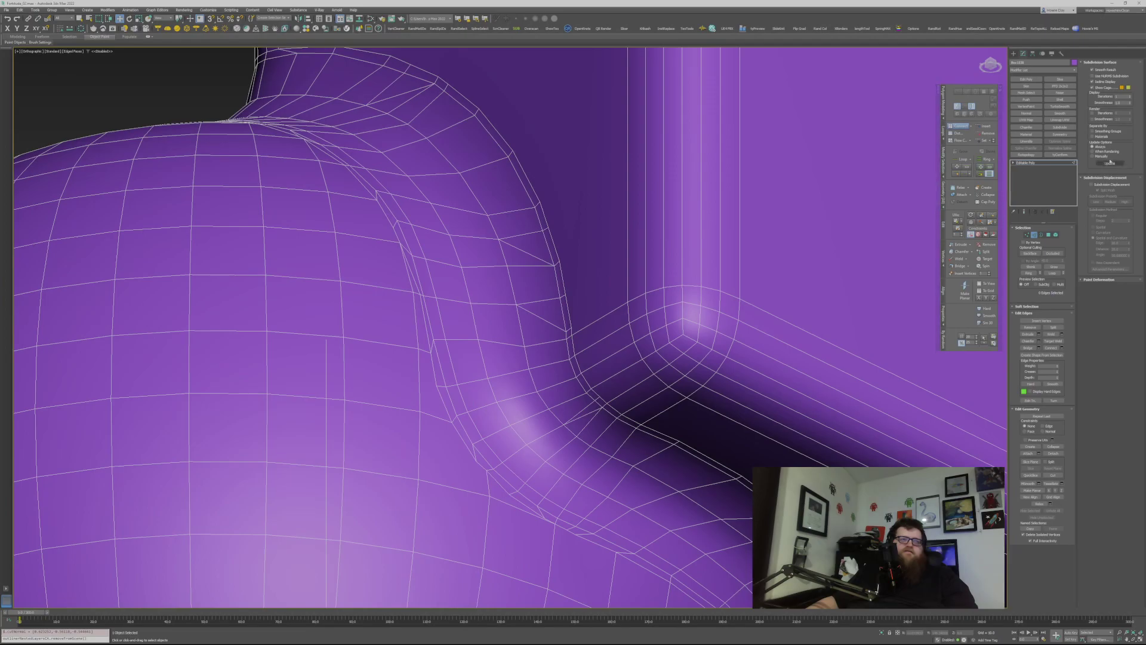
key("2")
left_click(938, 173)
left_click(919, 164)
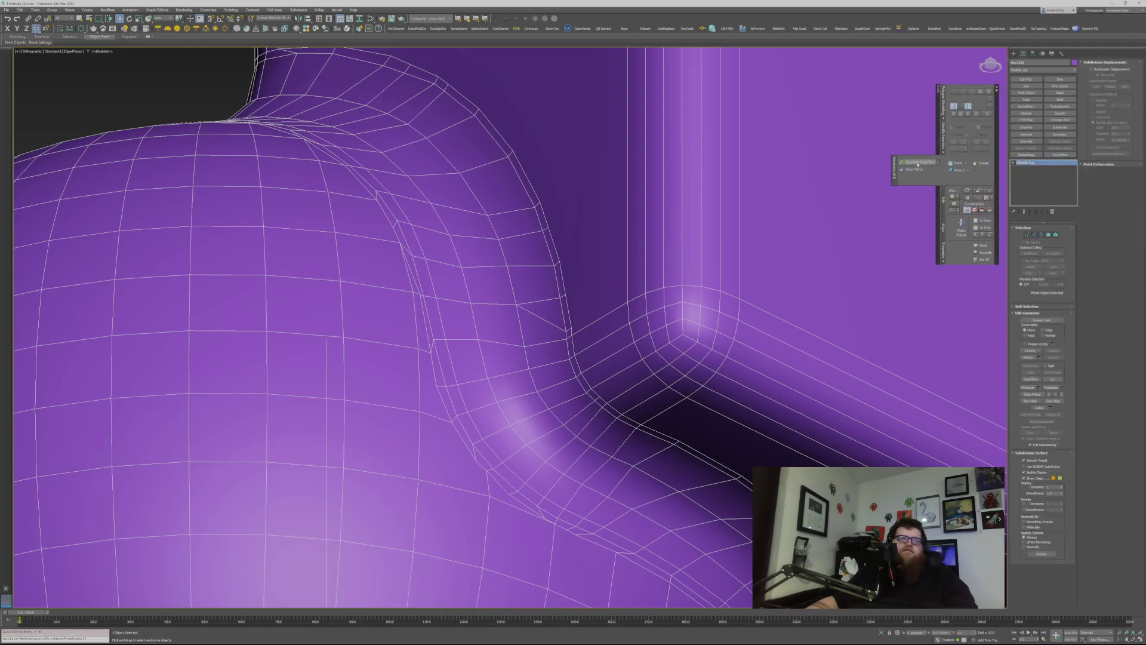
Step: Cut an edge across the blend strip beside the box's vertical corner and return to edge level
scroll(524, 281, "down", 2)
mouse_move(531, 369)
middle_mouse_down("alt")
mouse_move(549, 378)
mouse_move(546, 411)
mouse_move(532, 374)
middle_mouse_up("alt")
key("alt+s")
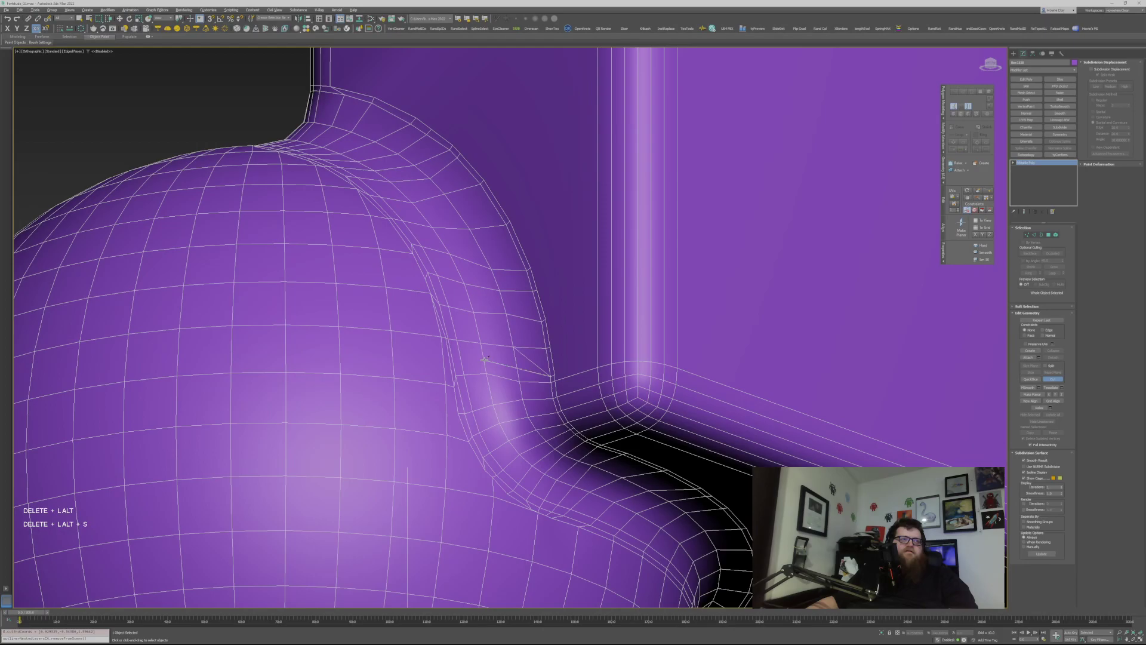
key("2")
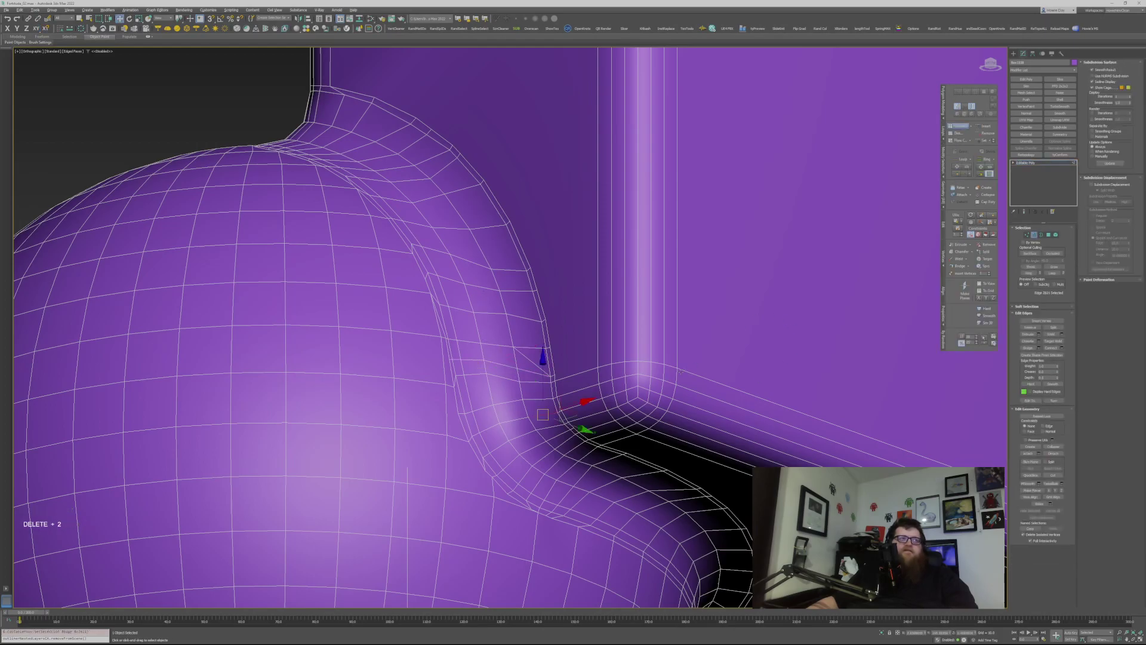
Step: Return to object level, quadrify the mesh once more and go back to edge level
key("s")
middle_click_drag(442, 226, 443, 226, "alt")
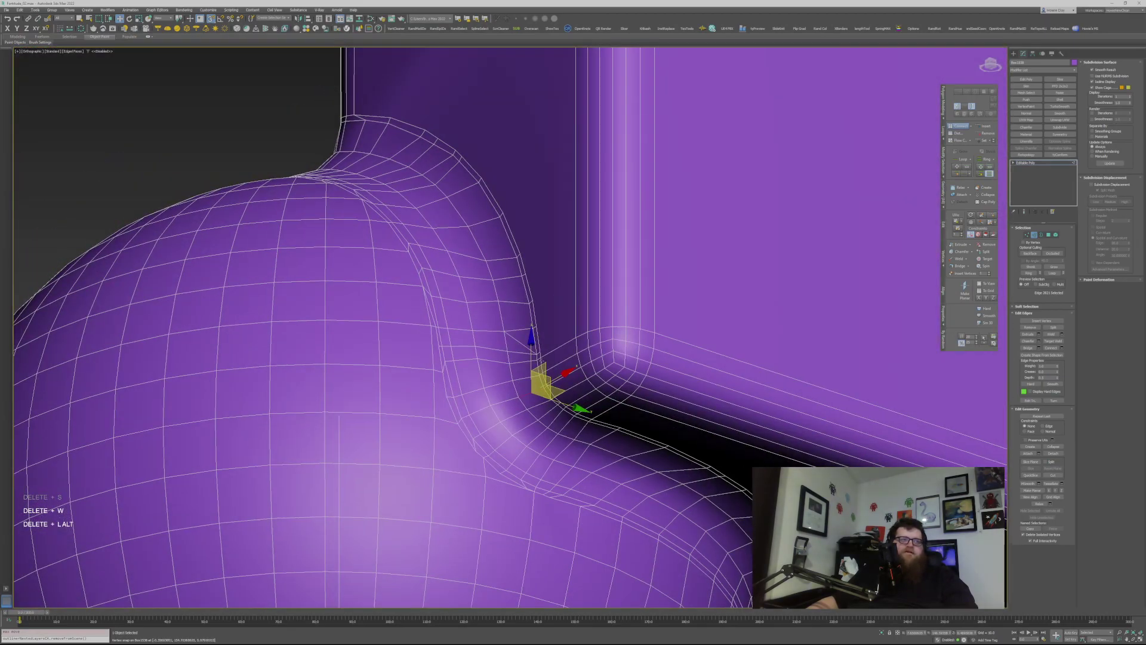
key("2")
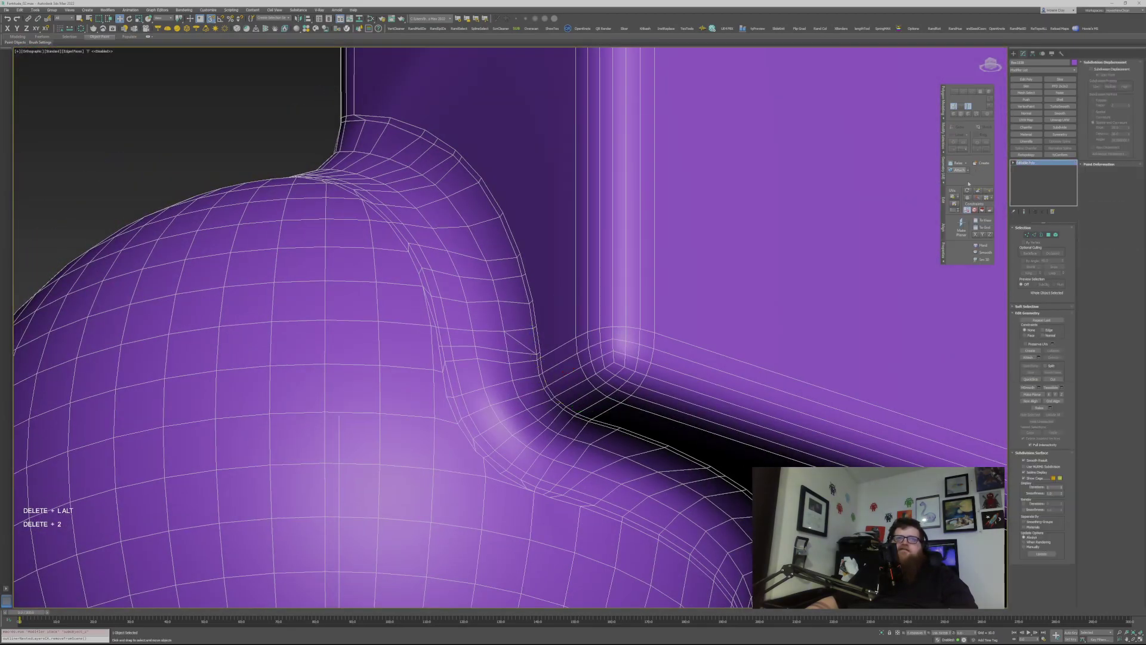
mouse_move(943, 170)
middle_click_drag(575, 335, 579, 345, "alt")
key("2")
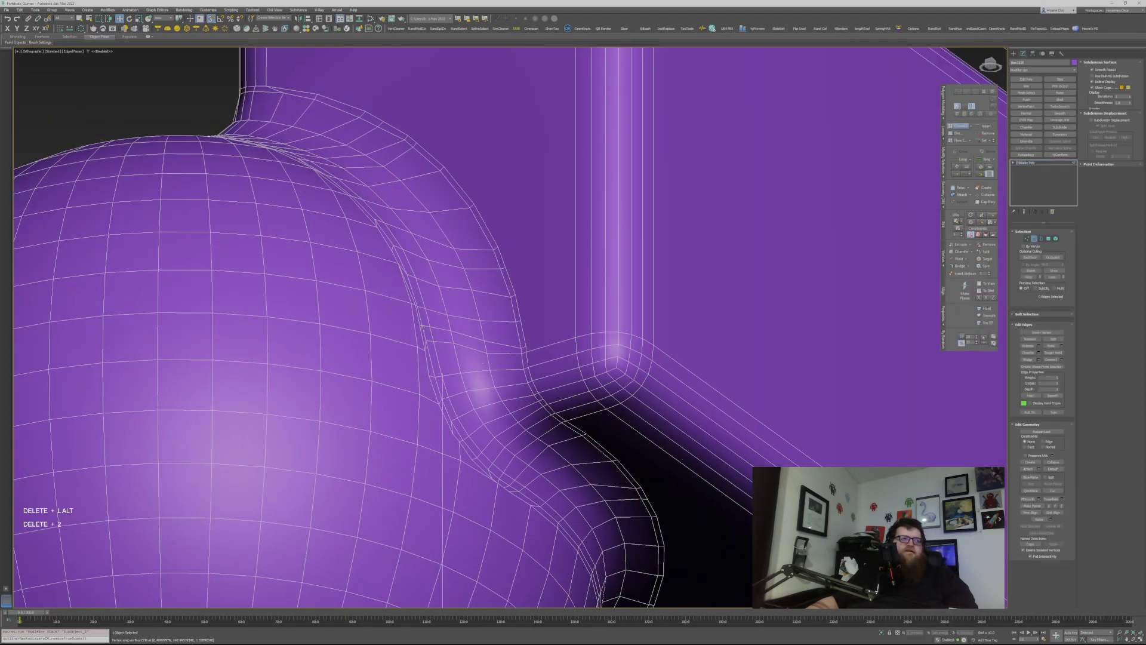
Step: Select a full row of edges across the strip near the sphere and extend it to every second crosswise edge
left_click(424, 327)
middle_click_drag(448, 332, 446, 317, "alt")
key("s")
left_click(504, 345, "ctrl")
left_click(472, 338, "ctrl")
left_click(443, 331, "ctrl")
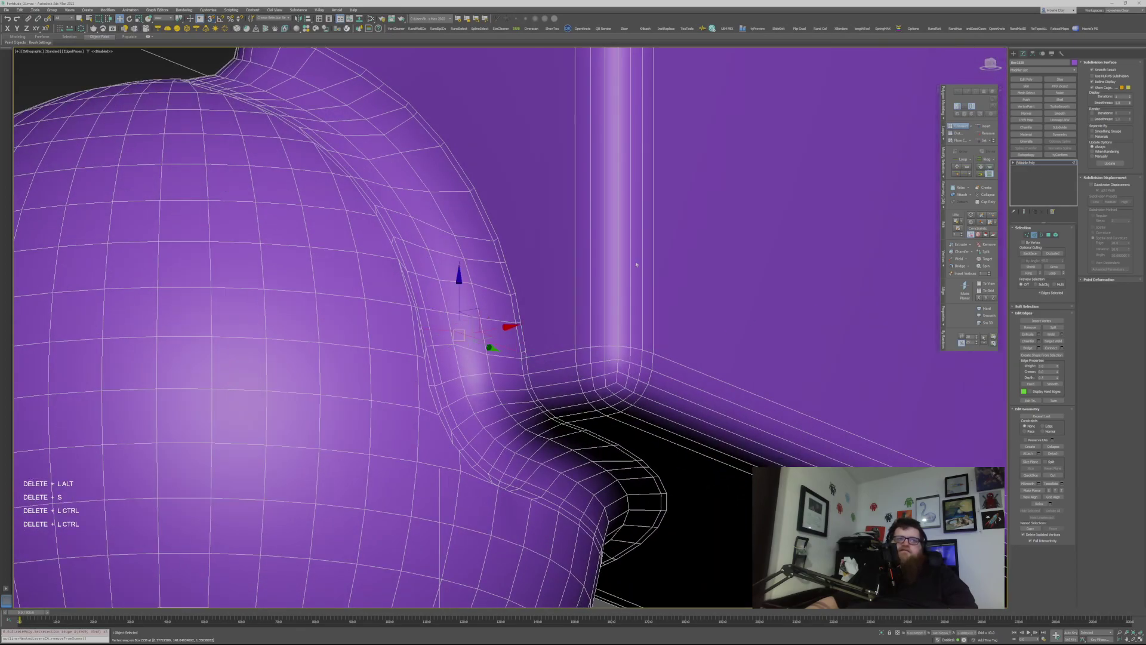
scroll(360, 349, "up", 4)
middle_click_drag(573, 247, 566, 301, "alt")
middle_click_drag(561, 312, 588, 329, "alt")
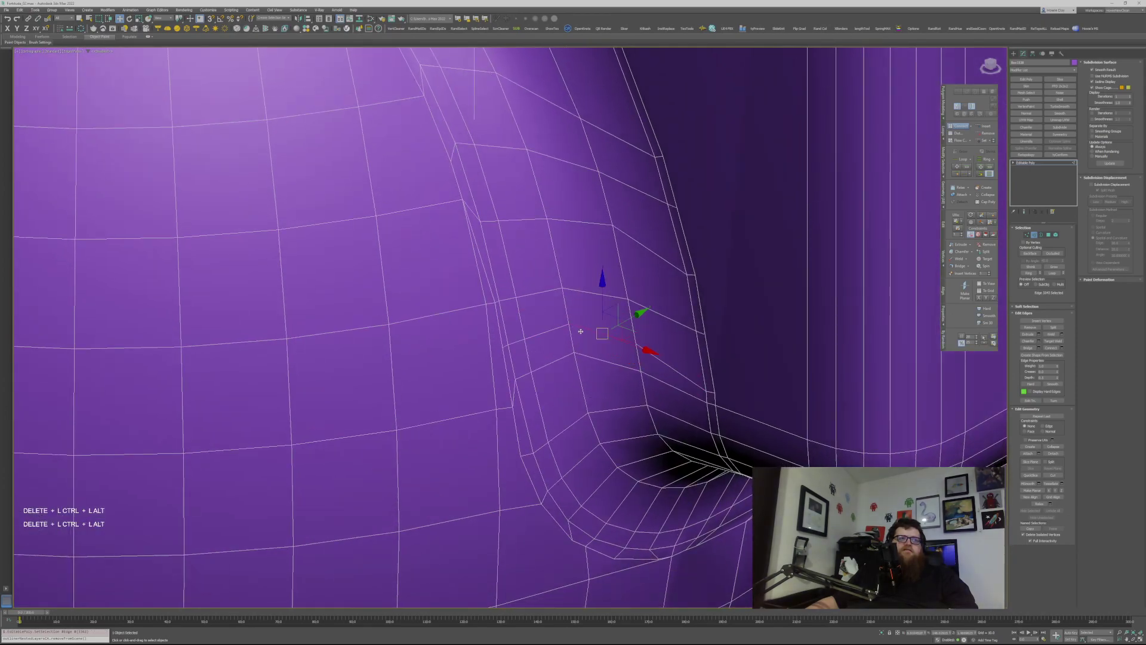
left_click(988, 157)
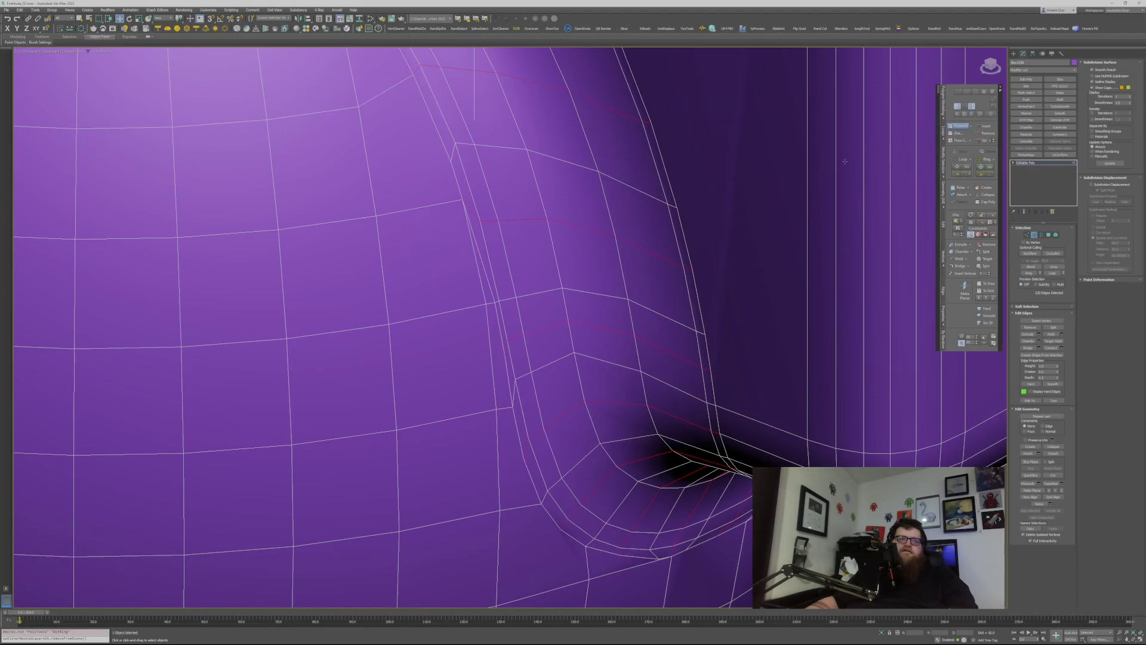
Step: Cut into the blend strip directly below the box's vertical corner and remove the adjoining edge
scroll(692, 286, "down", 5)
middle_click_drag(675, 197, 555, 221, "alt")
middle_click_drag(519, 179, 668, 221)
middle_click_drag(669, 221, 690, 249, "alt")
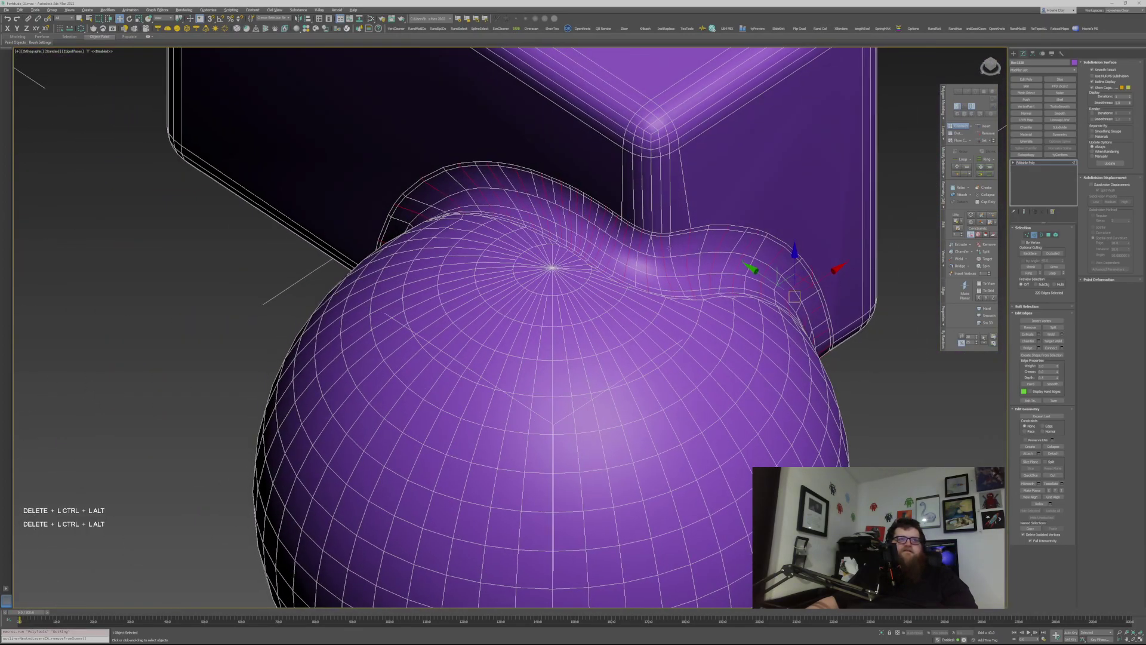
scroll(663, 246, "up", 2)
key("alt+s")
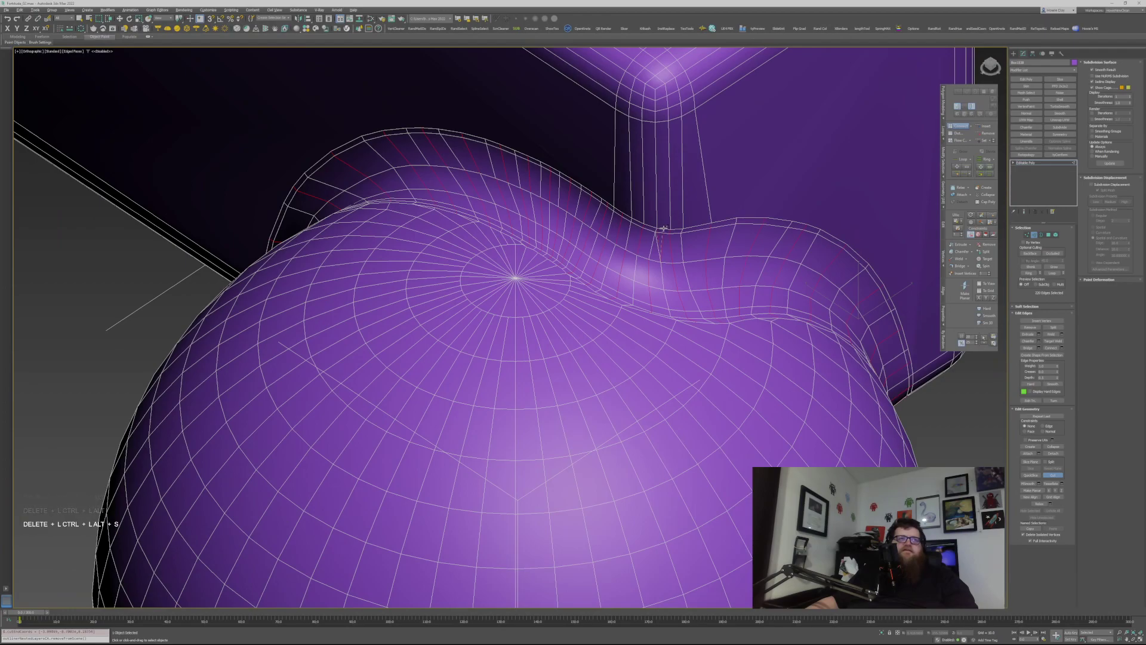
right_click(667, 261)
left_click(658, 244)
key("ctrl+BackSpace")
Step: Select the crosswise edge row below the box corner, extend it to every second row and apply Set Flow
double_click(665, 253)
scroll(667, 305, "up", 3)
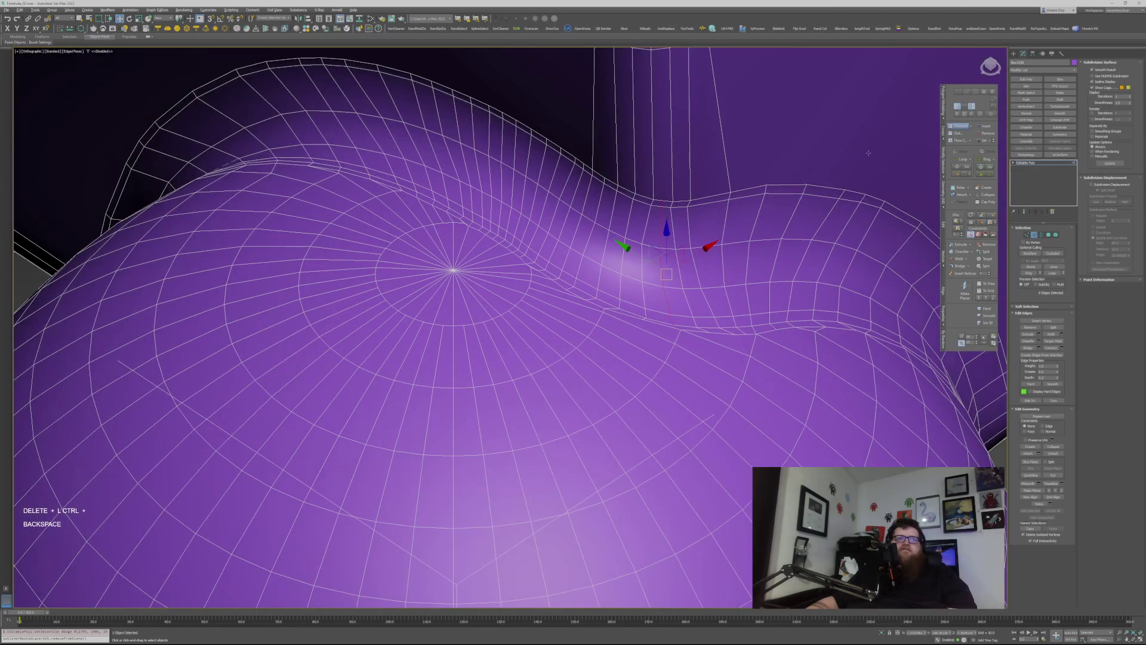
left_click(989, 174)
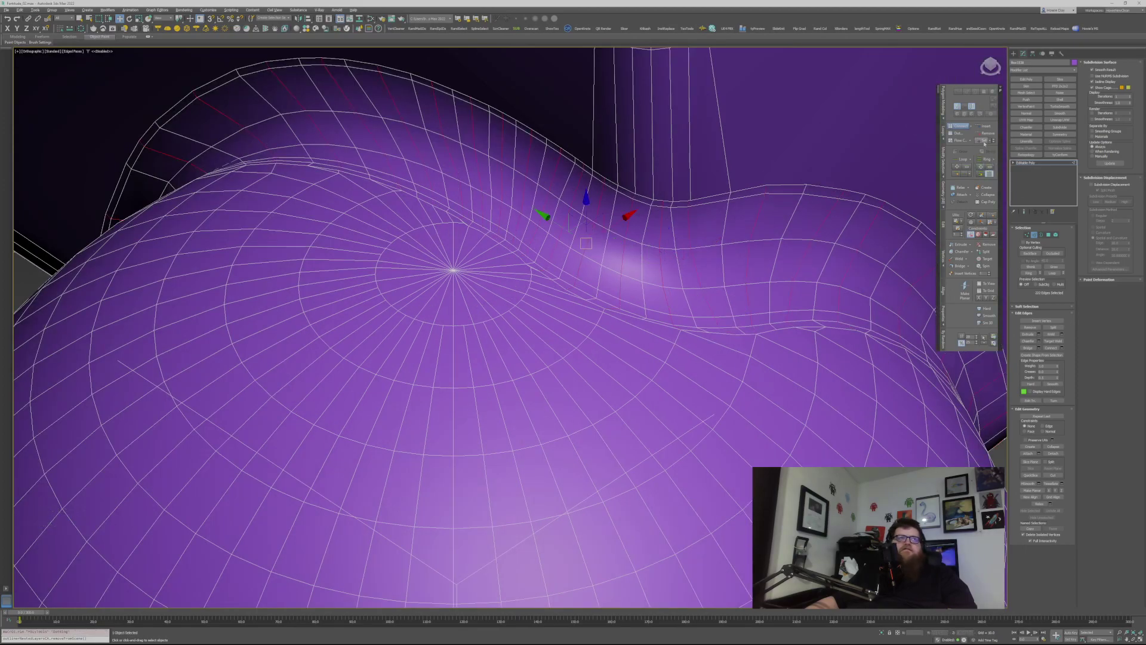
Step: Select the neighbouring crosswise row edge by edge, extend it to the alternate rows and apply Set Flow
left_click(674, 214)
left_click(672, 204, "ctrl")
left_click(681, 280, "ctrl")
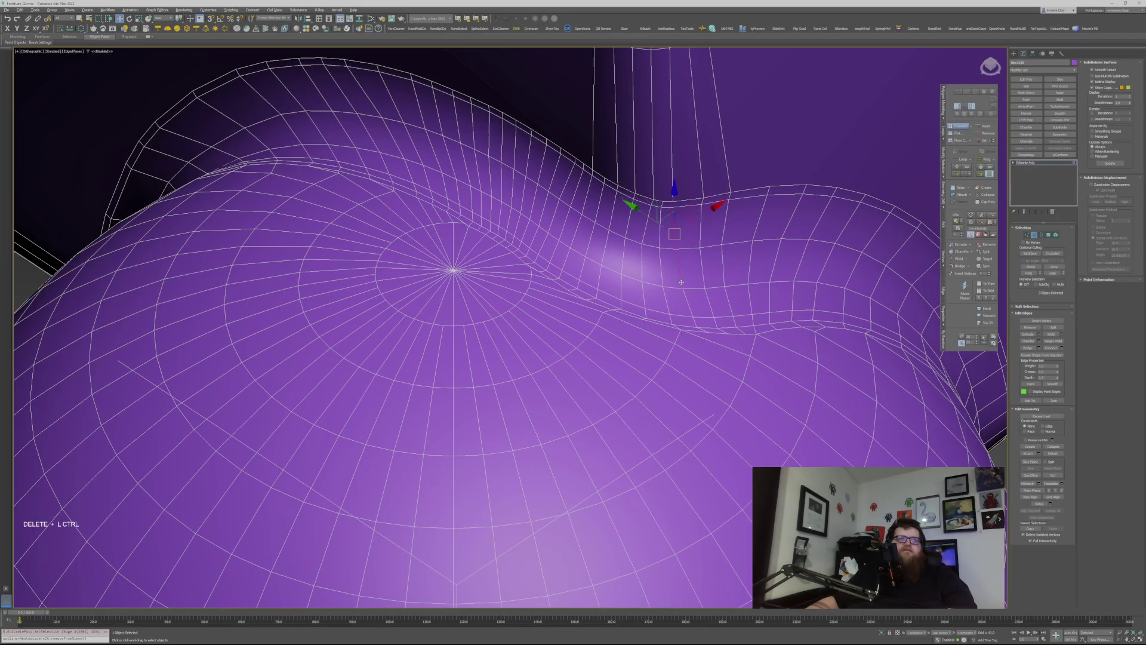
left_click(693, 316)
key("ctrl+Delete")
key("ctrl+alt+Delete")
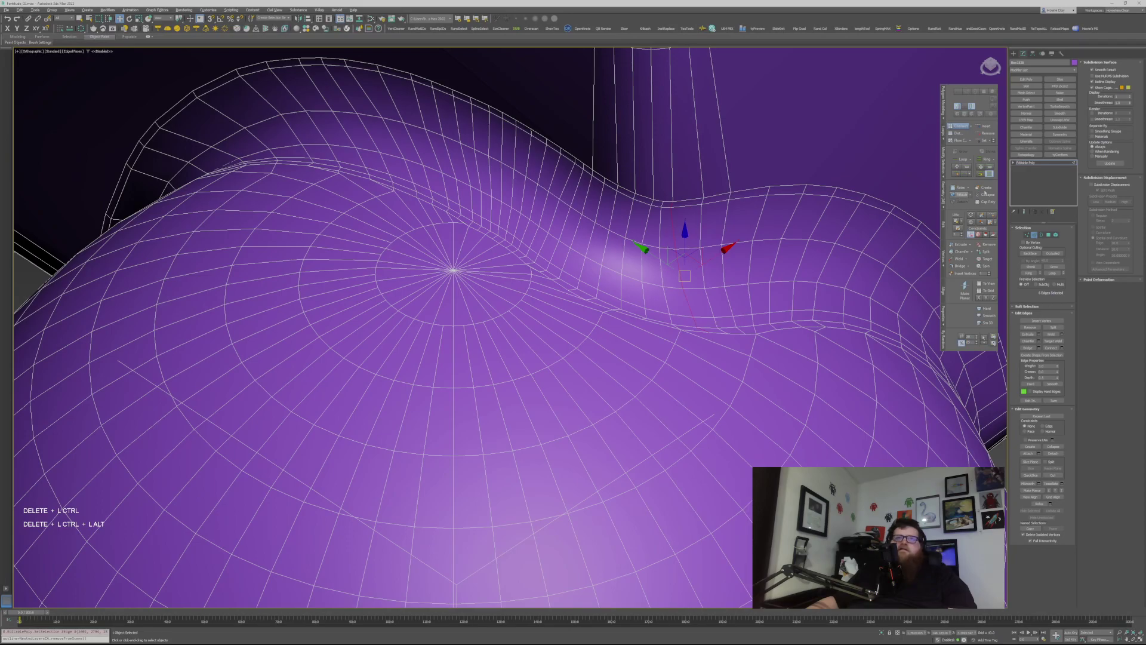
left_click(989, 174)
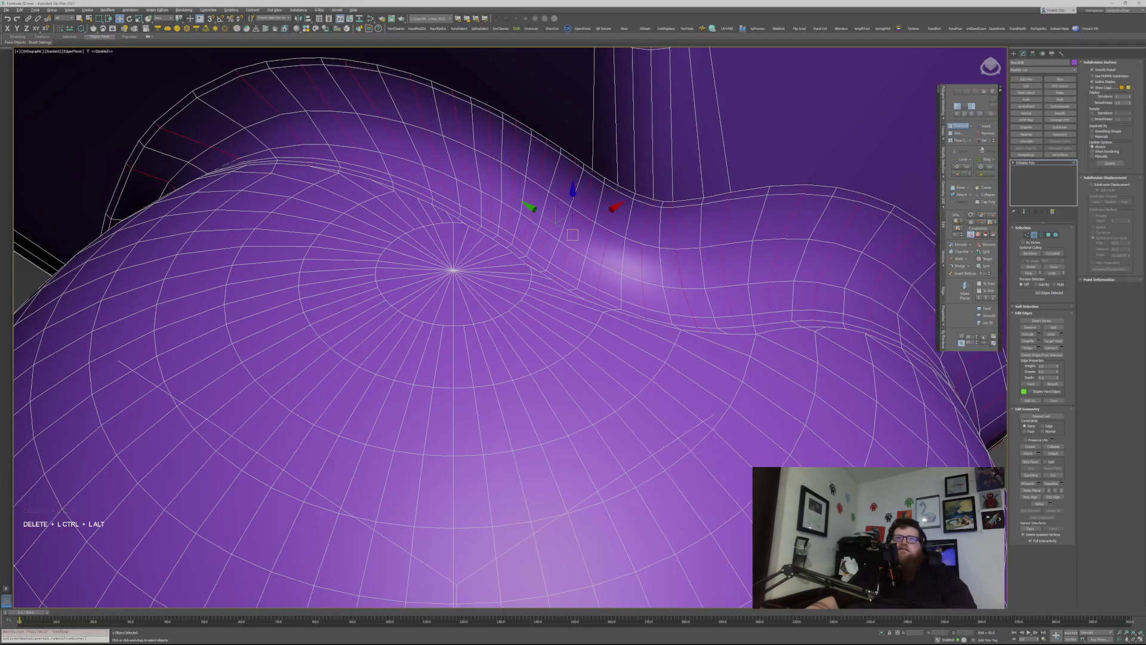
left_click(983, 142)
Step: Examine the blend from other sides with mesh edges hidden, then show the edges again
scroll(323, 209, "down", 3)
mouse_move(322, 209)
middle_mouse_down("alt")
mouse_move(409, 190)
mouse_move(430, 235)
mouse_move(630, 219)
middle_mouse_up("alt")
mouse_move(516, 330)
middle_mouse_down("alt")
mouse_move(530, 315)
mouse_move(521, 329)
middle_mouse_up("alt")
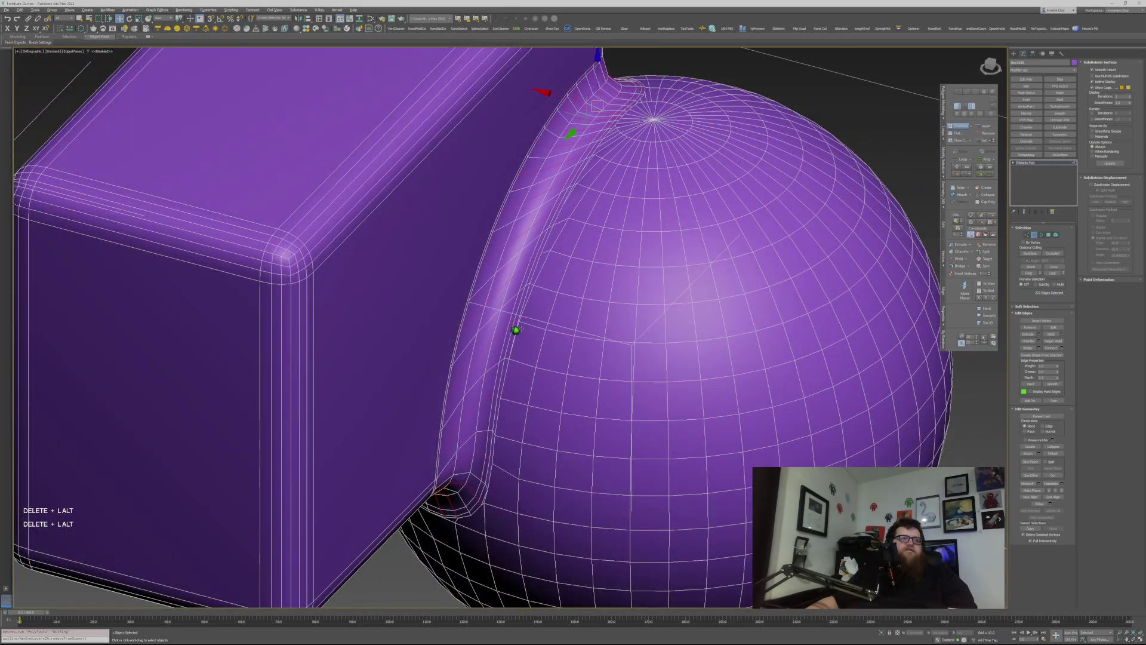
key("F4")
middle_click_drag(632, 365, 609, 441, "alt")
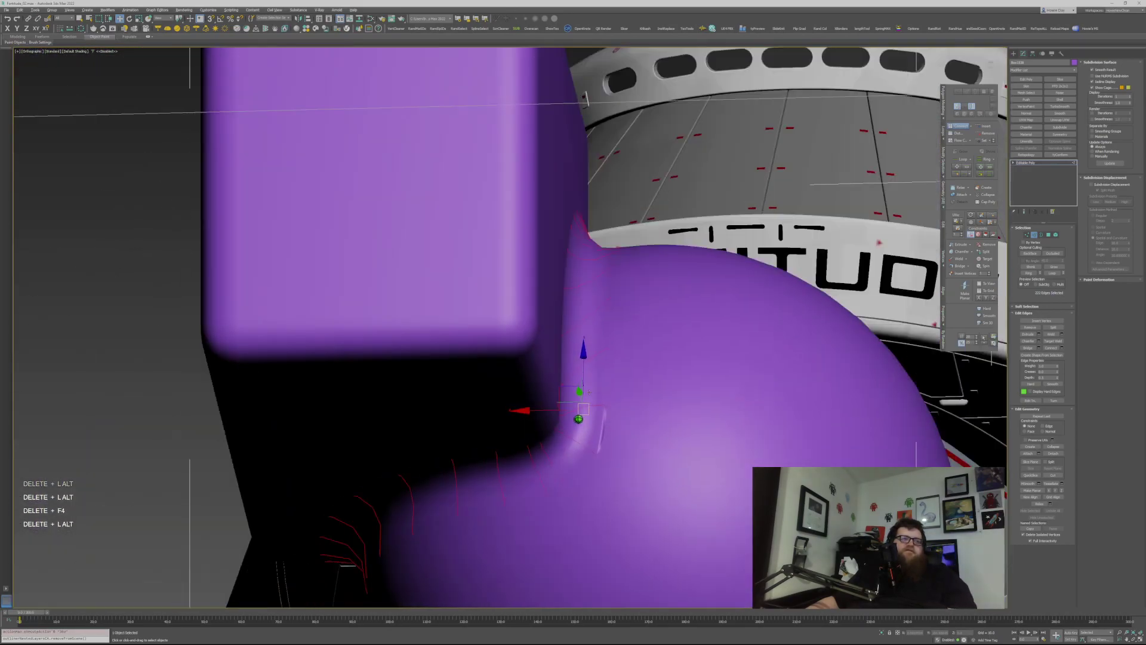
key("F4")
Step: Cut new edges from the blend strip's outer border onto the sphere's grid below the box corner
scroll(608, 440, "up", 2)
key("alt+s")
left_click(603, 431)
middle_click_drag(667, 460, 725, 407)
right_click(719, 411)
left_click(713, 404)
left_click(744, 436)
right_click(688, 440)
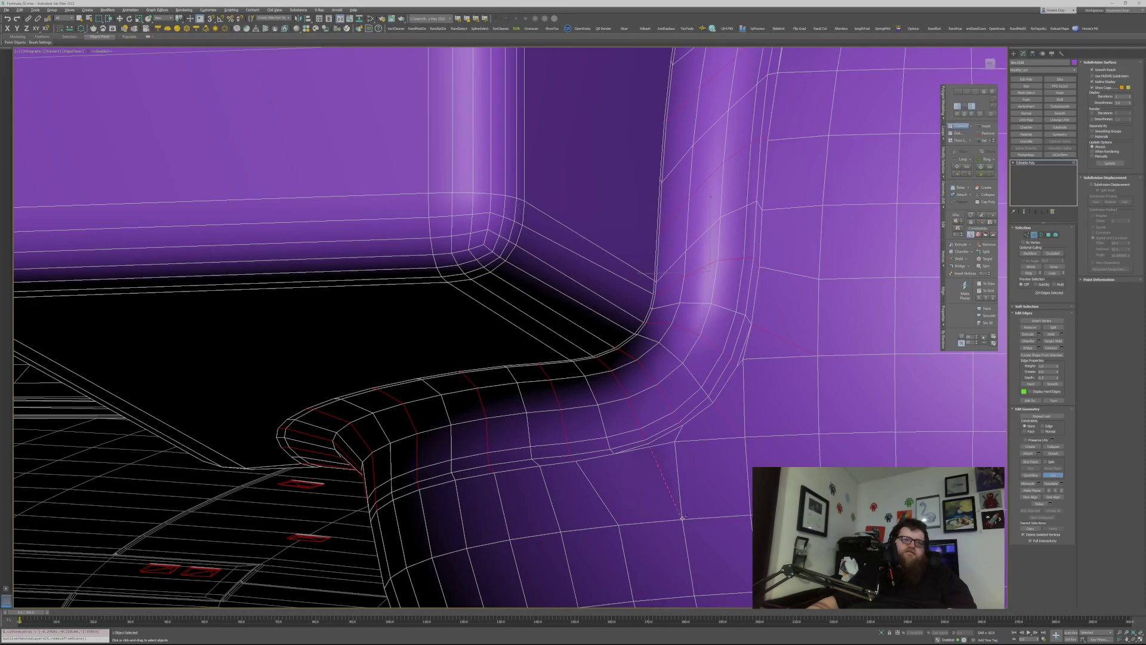
right_click(694, 518)
Step: Remove the redundant edge beside the new cut and activate Target Weld at vertex level
left_click(657, 463)
key("Delete")
key("1")
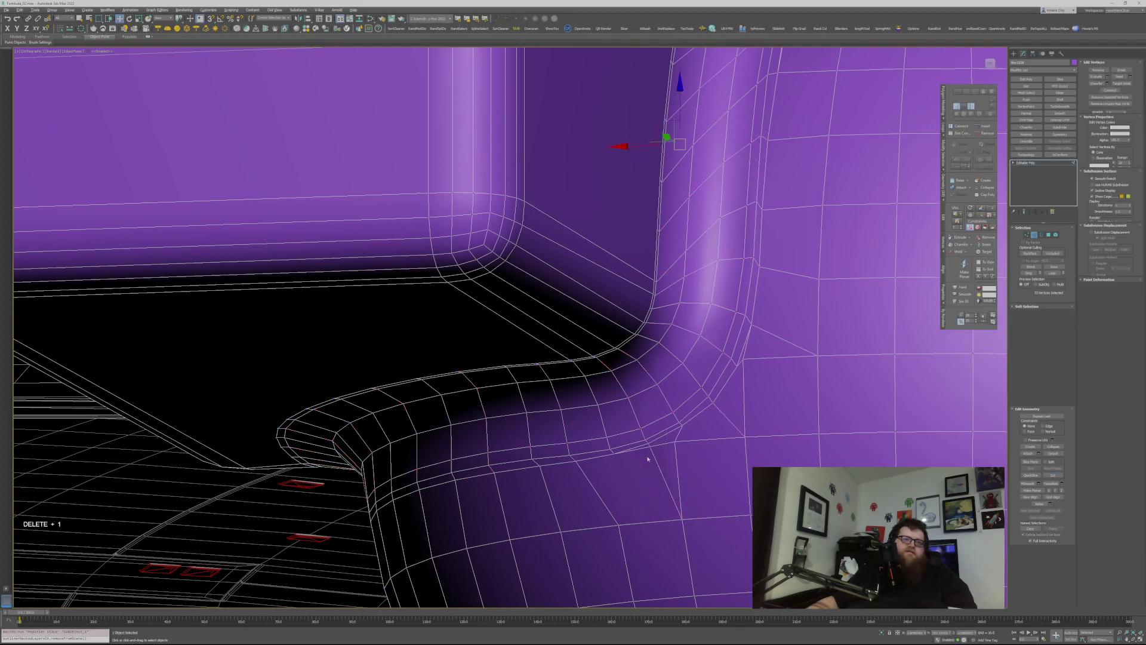
key("ctrl+shift+Delete")
key("w")
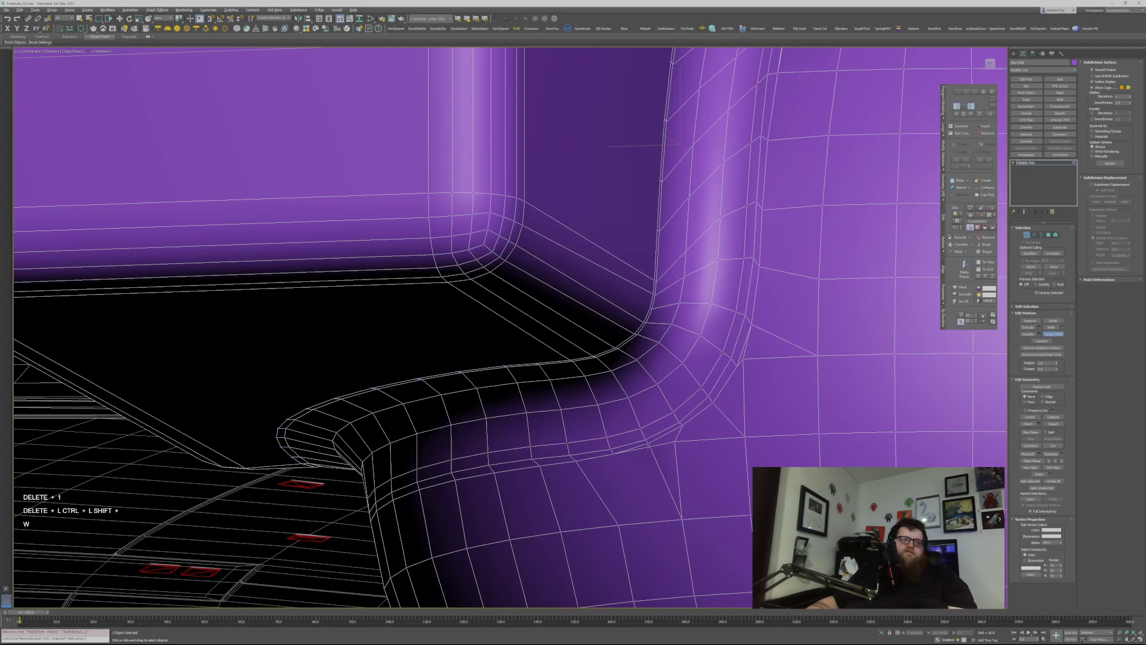
Step: Cut connecting edges between the strip's outer border and the sphere's grid on the opposite side of the blend
middle_click_drag(689, 388, 314, 294, "alt")
middle_click_drag(388, 323, 505, 317, "alt")
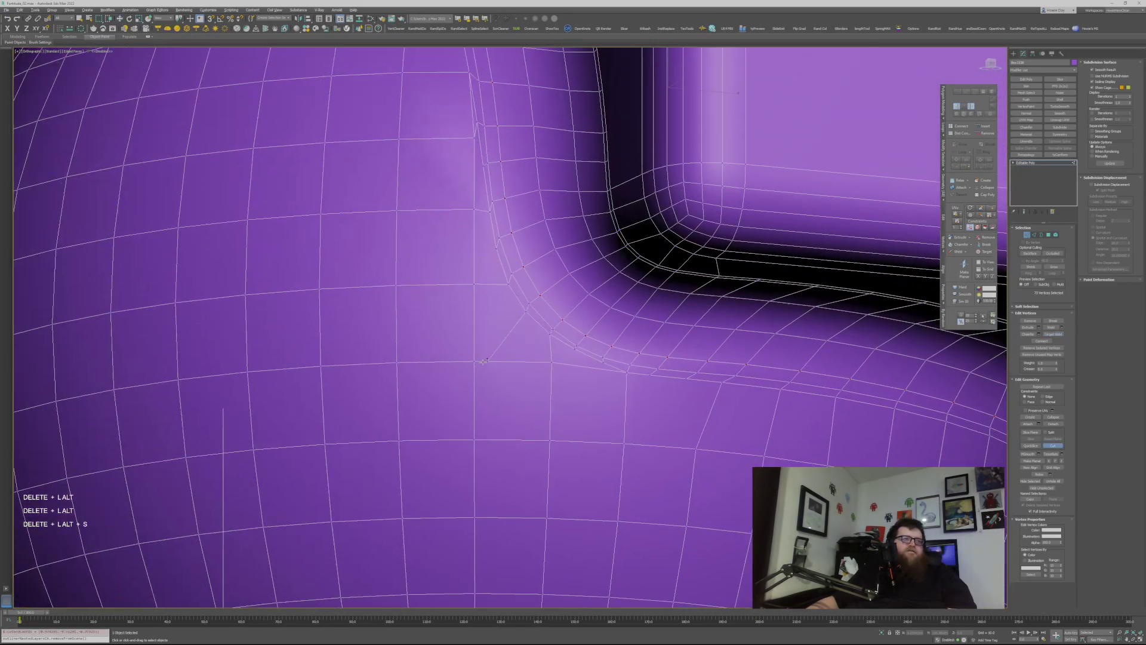
left_click_drag(480, 167, 475, 138)
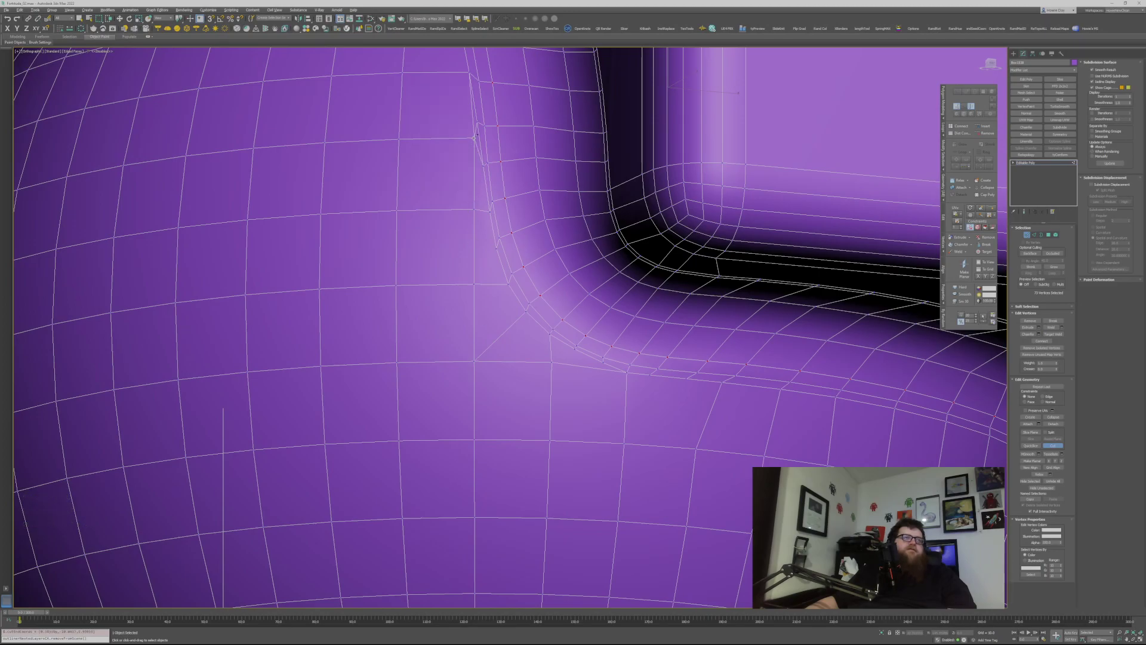
right_click(540, 280)
middle_click_drag(540, 279, 681, 281)
key("alt+s")
left_click(666, 241)
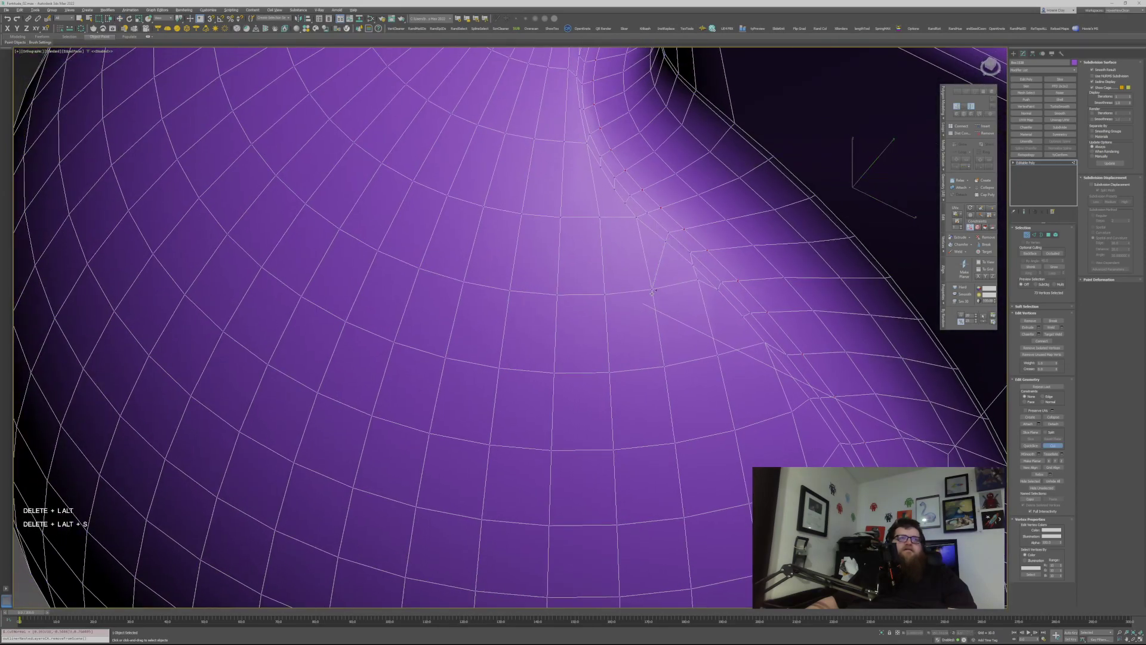
left_click(652, 290)
right_click(652, 290)
Step: Leave vertex editing and examine the blend's shading from other sides with mesh edges hidden
middle_click_drag(608, 455, 698, 341)
scroll(679, 374, "down", 5)
left_click(908, 229)
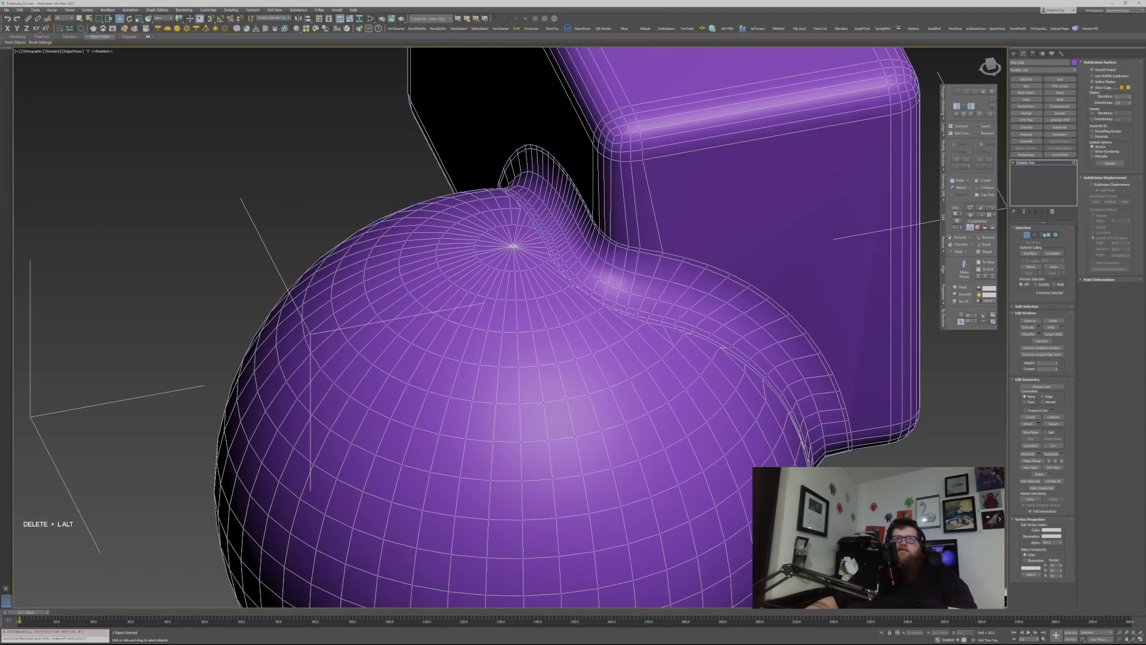
left_click(1029, 238)
left_click(961, 365)
key("F4")
middle_click_drag(827, 328, 724, 368, "alt")
scroll(752, 365, "down", 3)
scroll(751, 365, "down", 4)
scroll(706, 363, "up", 6)
key("F4")
Step: Cut and target-weld the stray vertices where the strip meets the sphere near its pole
left_click(706, 366)
scroll(727, 368, "up", 2)
key("alt+c")
key("w")
key("alt+c")
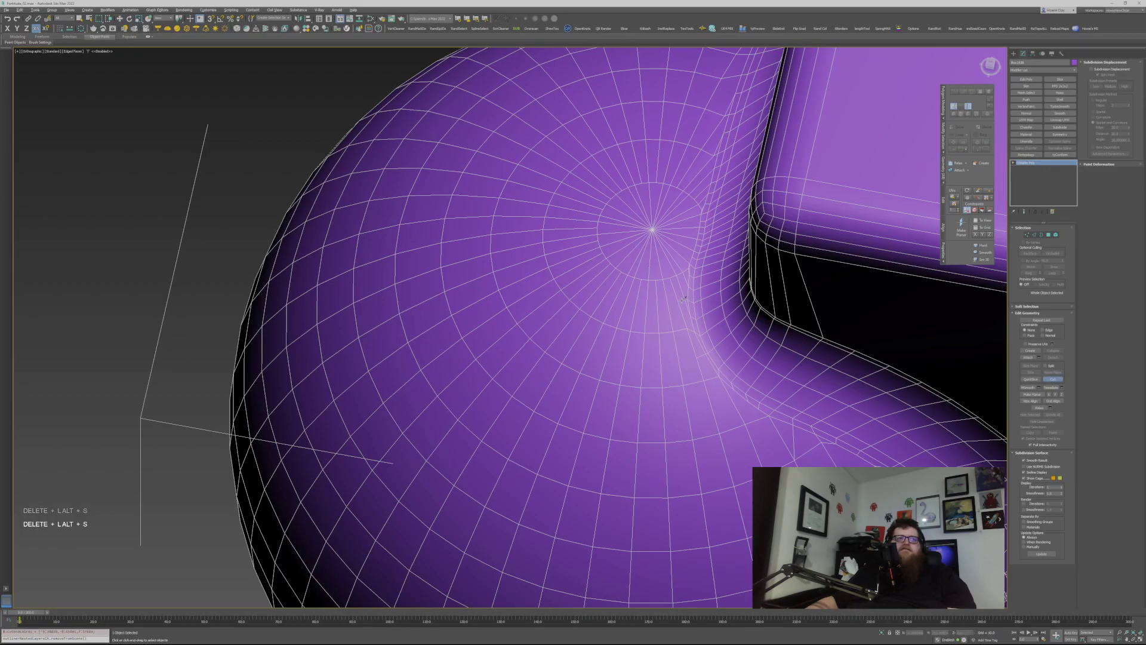
key("1")
key("ctrl+shift+w")
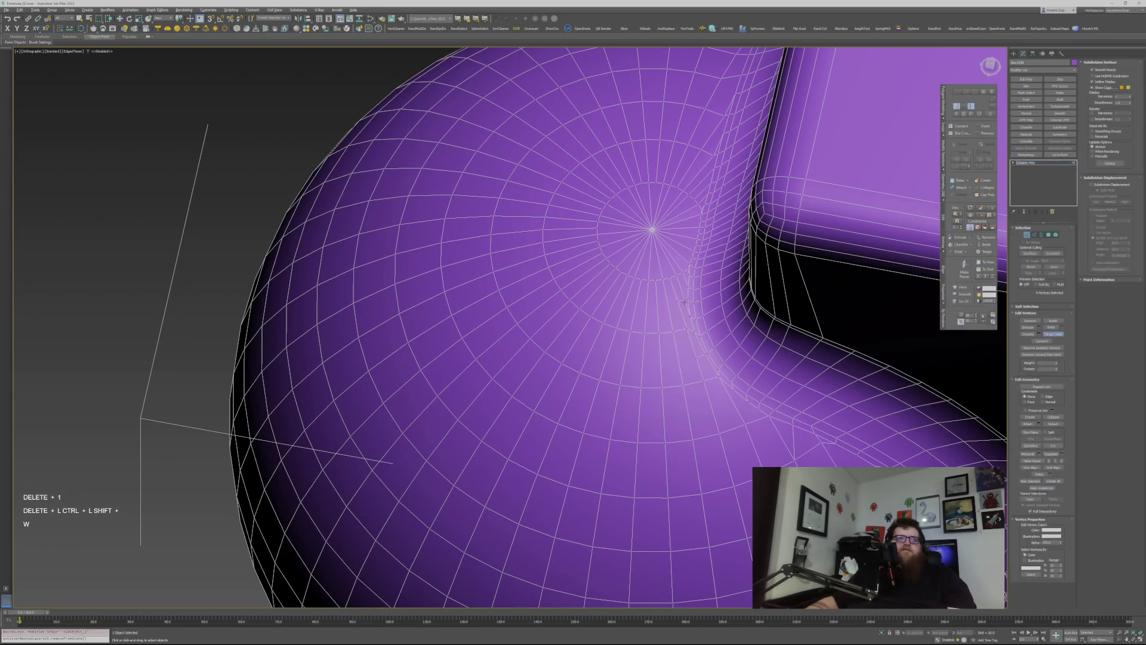
middle_click_drag(721, 317, 716, 313, "alt")
key("alt+1")
left_click(704, 290)
left_click(737, 272)
key("w")
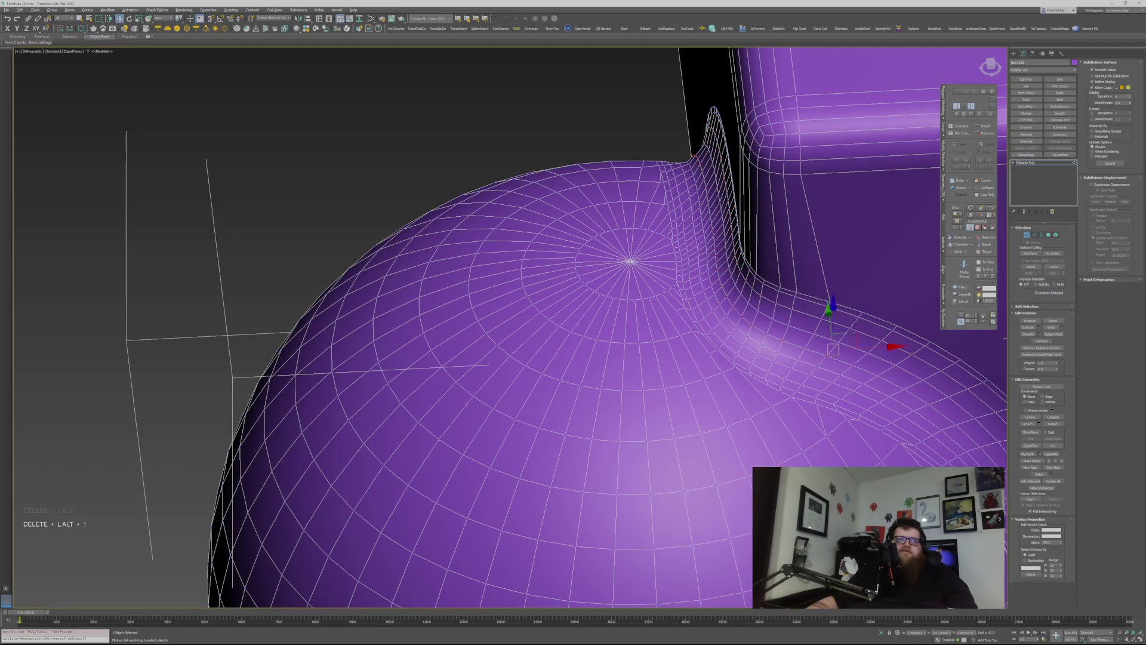
Step: Add the edge loop on the blend strip beneath the box corner to the edge selection and apply Set Flow
key("2")
double_click(739, 269, "ctrl")
left_click(984, 140)
Step: Select a crosswise edge row of the strip below the box corner, extend it to every second row and apply Set Flow
middle_click_drag(729, 266, 782, 283, "alt")
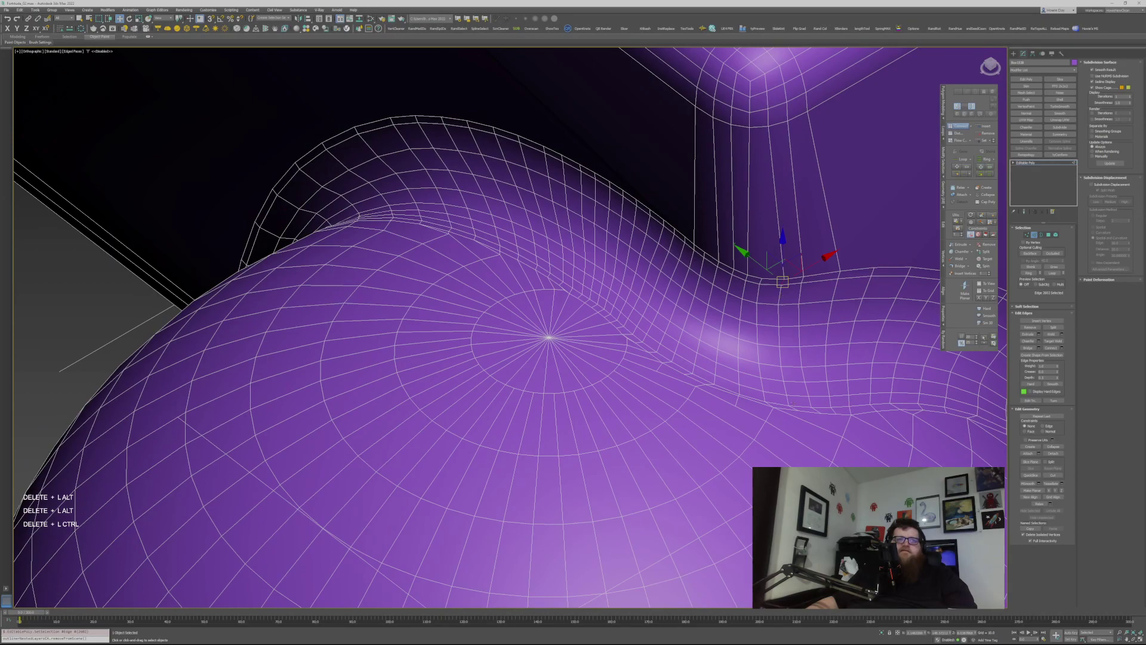
left_click(793, 408, "ctrl")
double_click(793, 408)
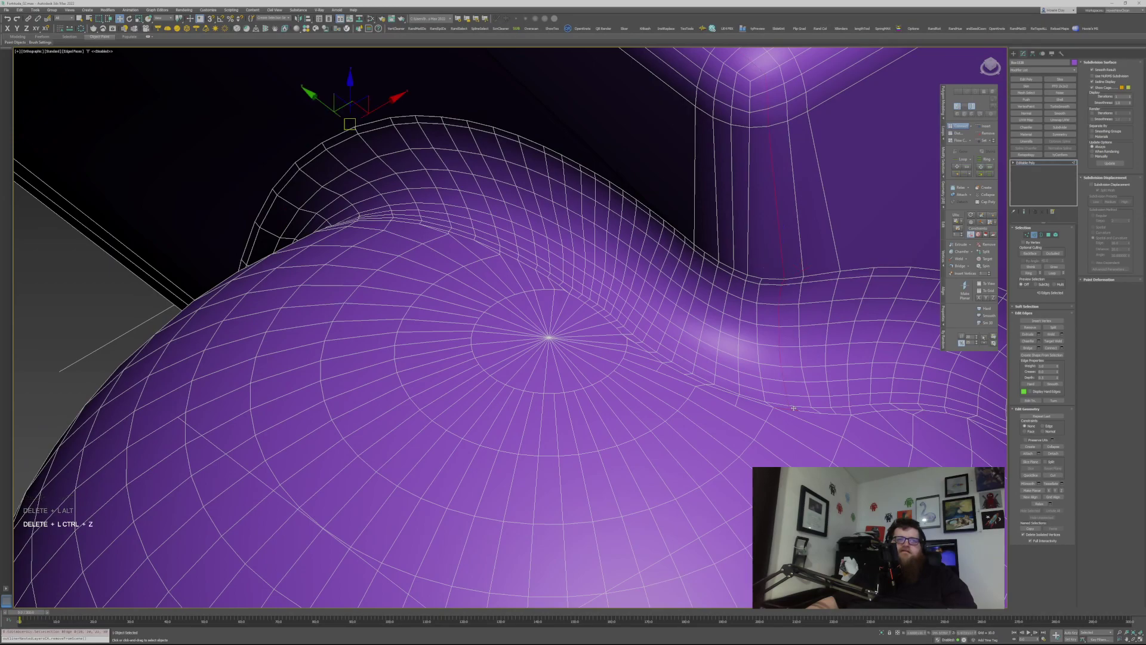
left_click(793, 408)
left_click(778, 280, "ctrl")
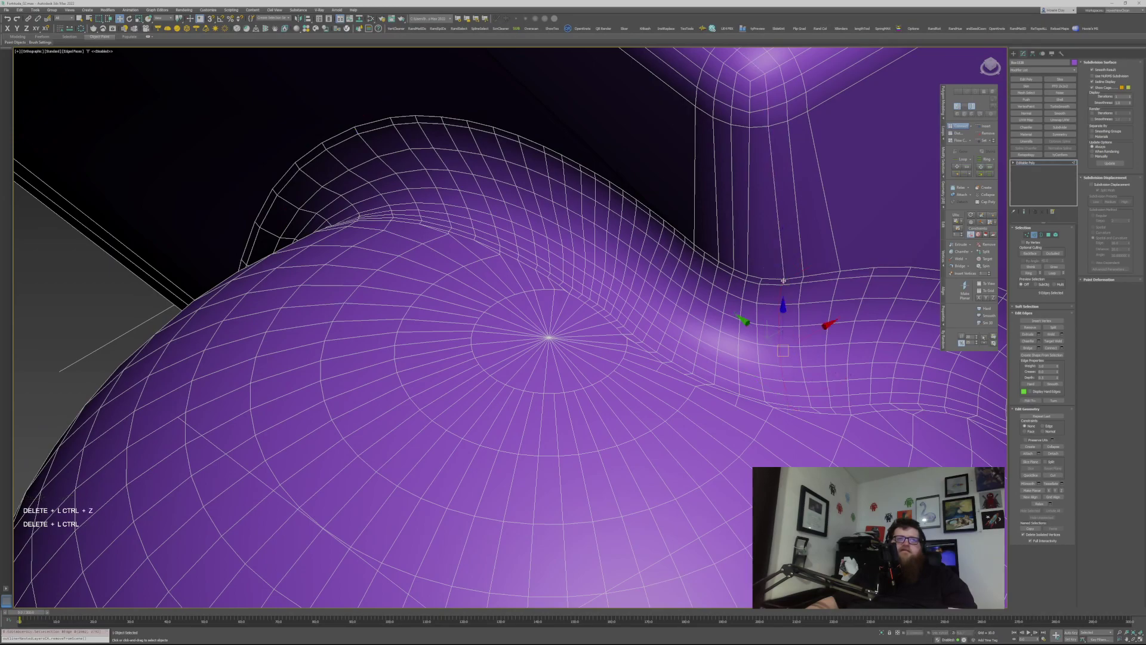
left_click(989, 173)
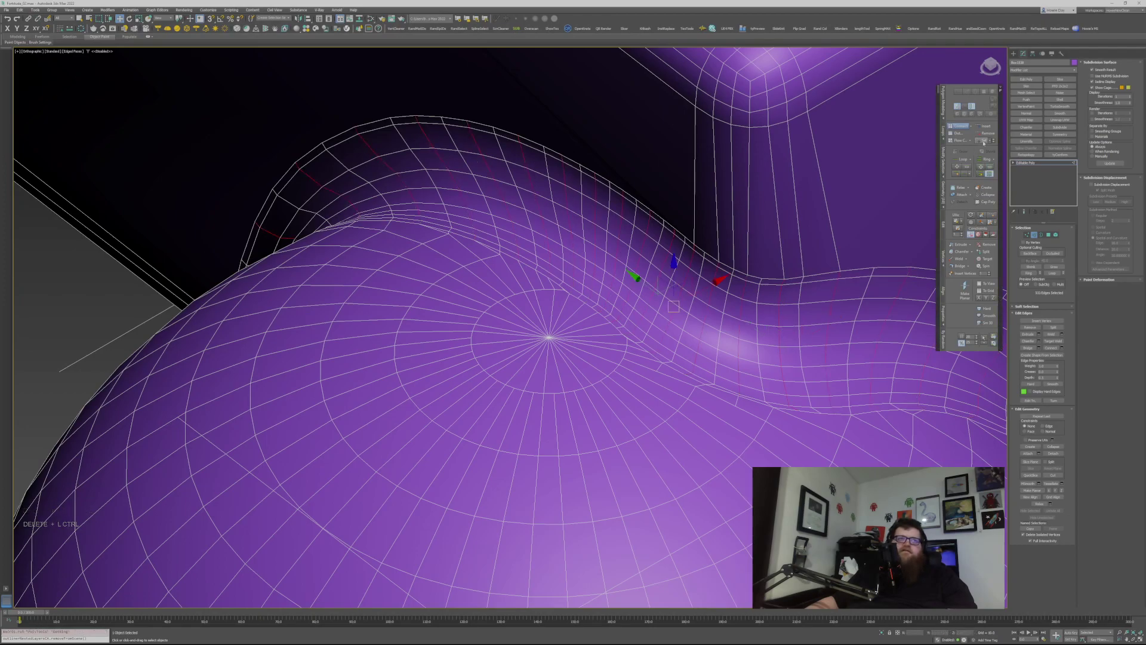
Step: Leave edge editing and examine the blend from several sides with mesh edges hidden
middle_click_drag(745, 307, 805, 299, "alt")
middle_click_drag(606, 343, 645, 334, "alt")
middle_click_drag(467, 390, 492, 378, "alt")
scroll(492, 377, "down", 3)
middle_click_drag(764, 207, 743, 356, "alt")
left_click(780, 143)
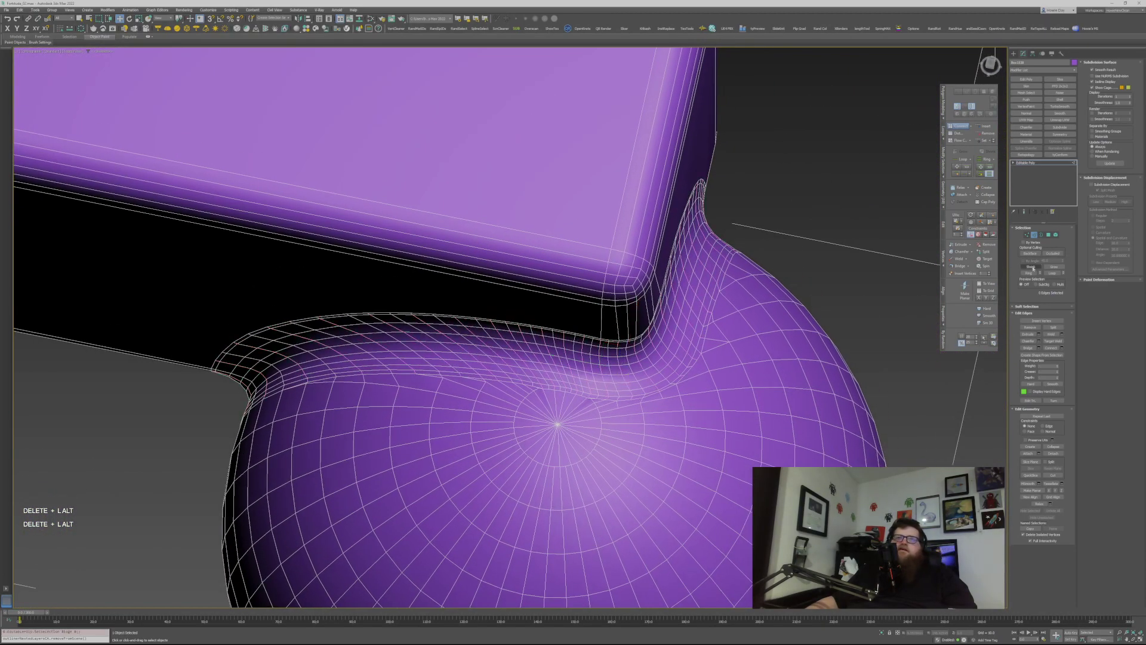
left_click(1033, 235)
left_click(755, 113)
key("F4")
middle_click_drag(719, 310, 684, 310)
scroll(675, 314, "down", 5)
scroll(657, 307, "up", 3)
key("F4")
Step: Apply Set Flow to the lengthwise edge loops on the sphere side of the blend strip
left_click(655, 307)
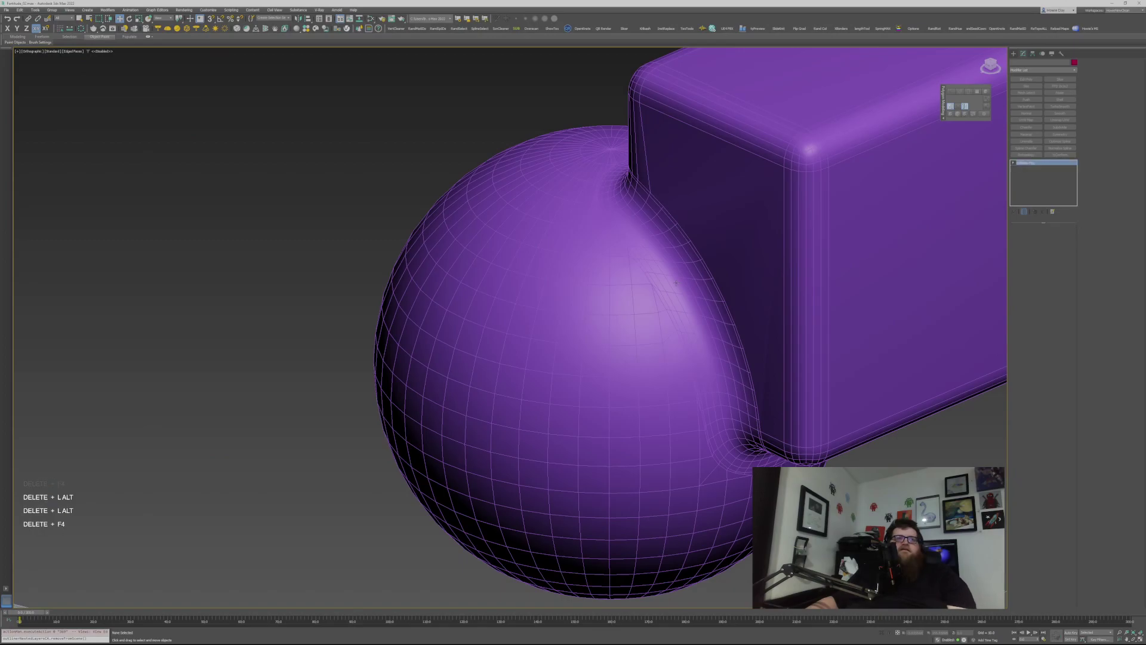
scroll(656, 307, "up", 5)
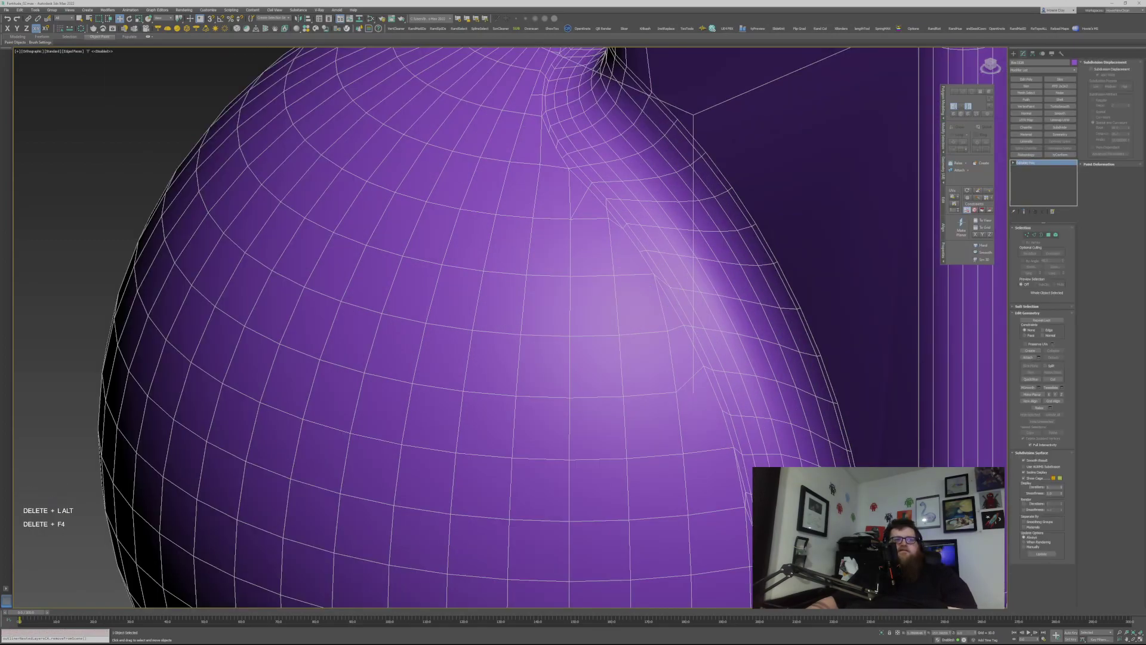
key("2")
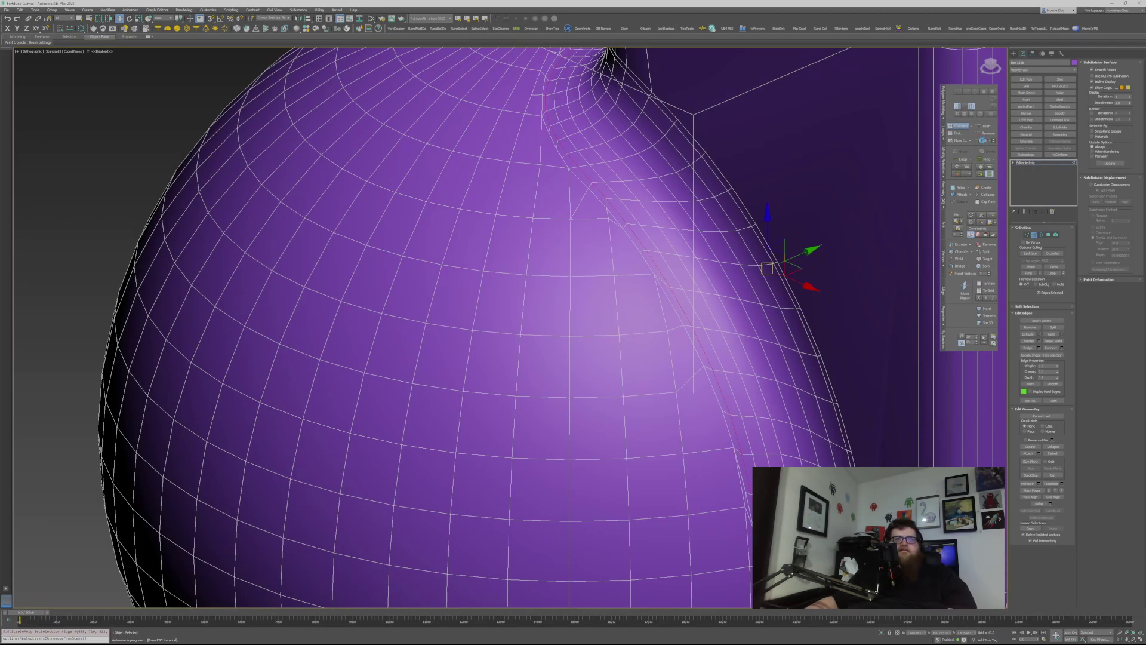
scroll(749, 318, "down", 5)
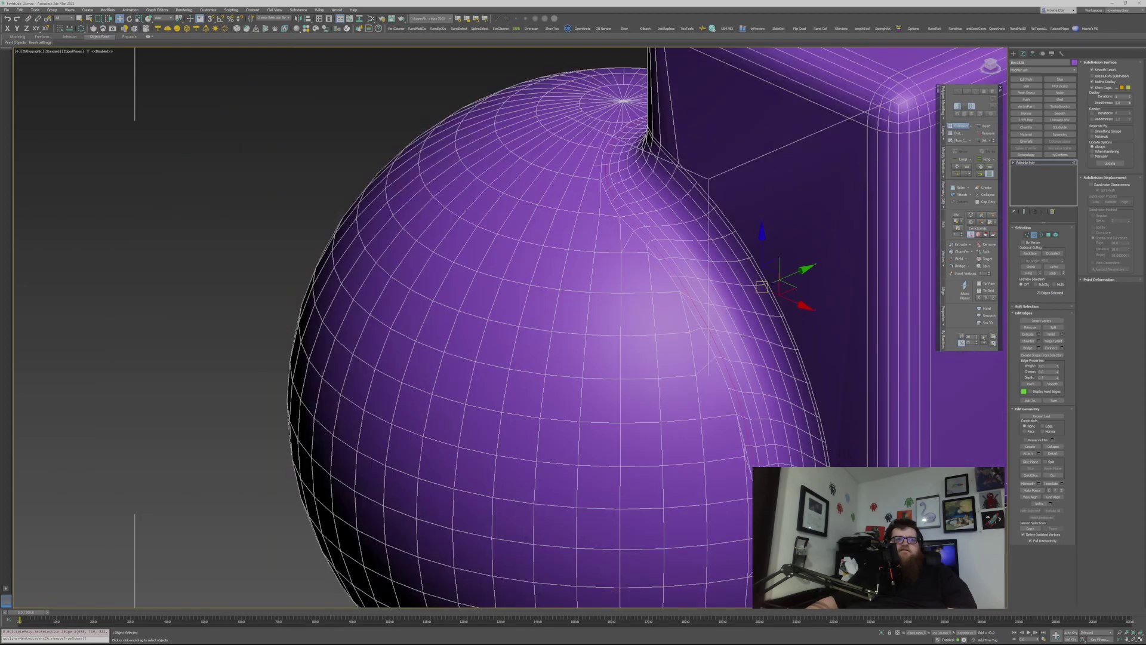
middle_click_drag(750, 317, 743, 343, "alt")
Step: Select all polygons of the mesh, retriangulate them and leave polygon editing
left_click(883, 317)
left_click(1049, 235)
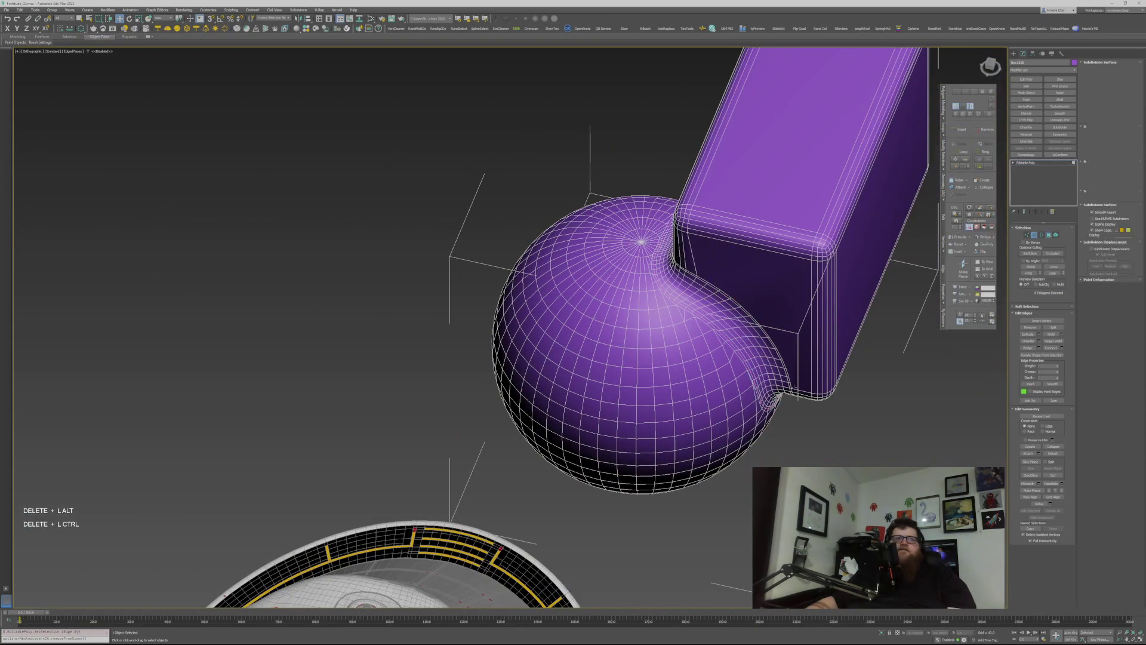
key("ctrl+a")
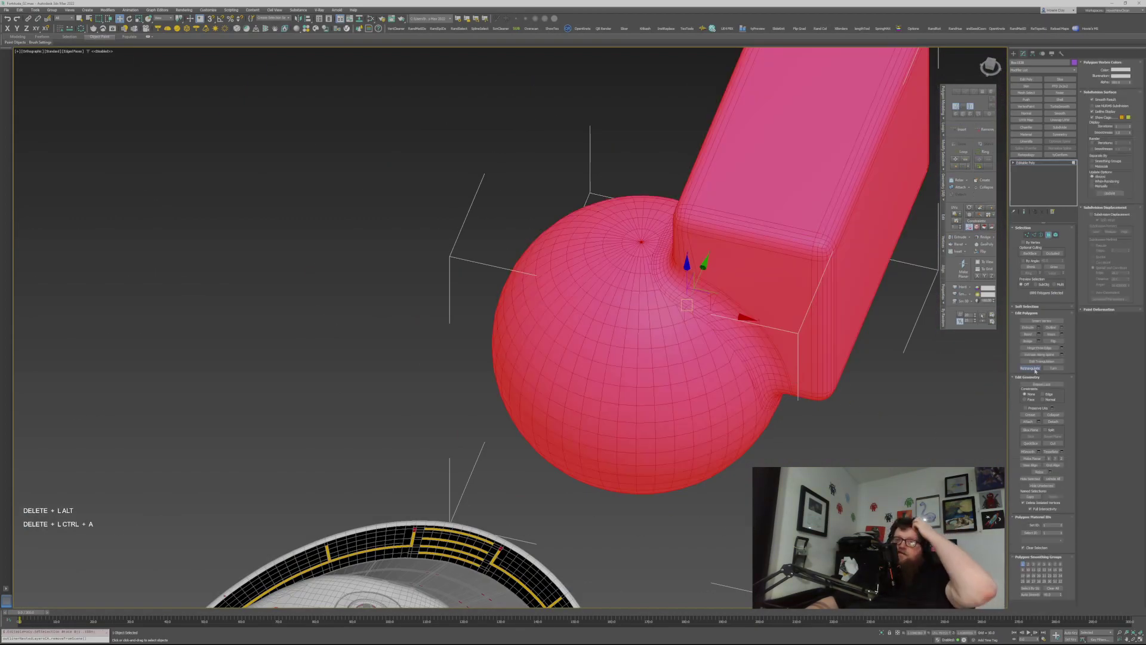
left_click(881, 370)
left_click(1049, 236)
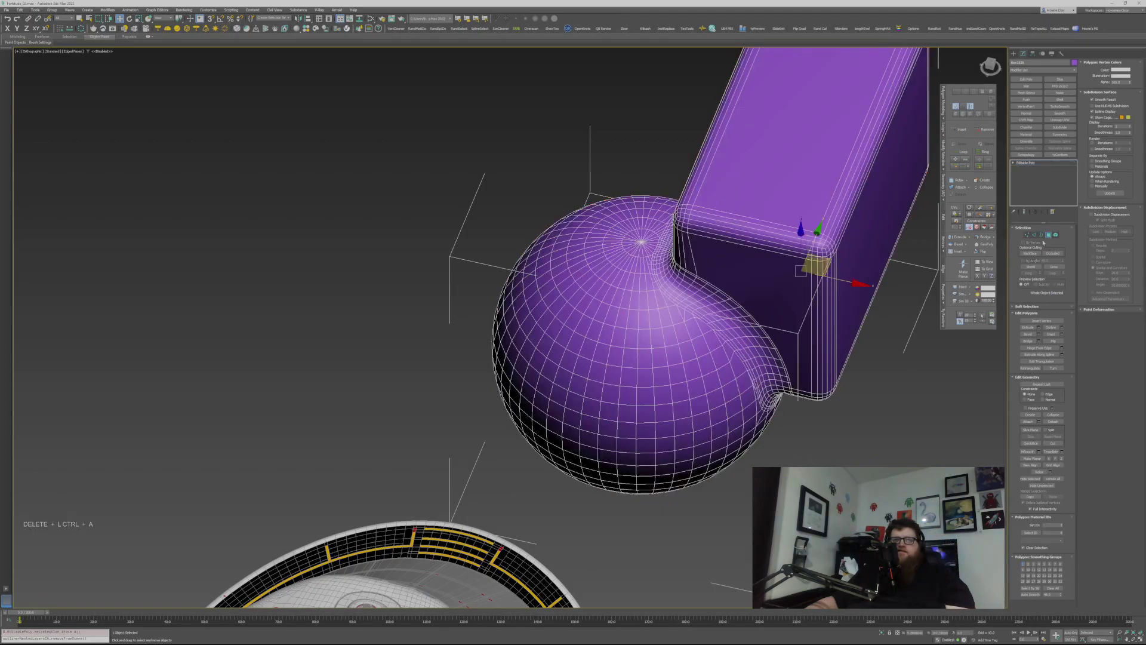
Step: Cut new edges along the strip's sphere-side border at the dark shading marks
left_click(814, 447)
key("F4")
middle_click_drag(749, 343, 716, 337, "alt")
scroll(719, 335, "up", 4)
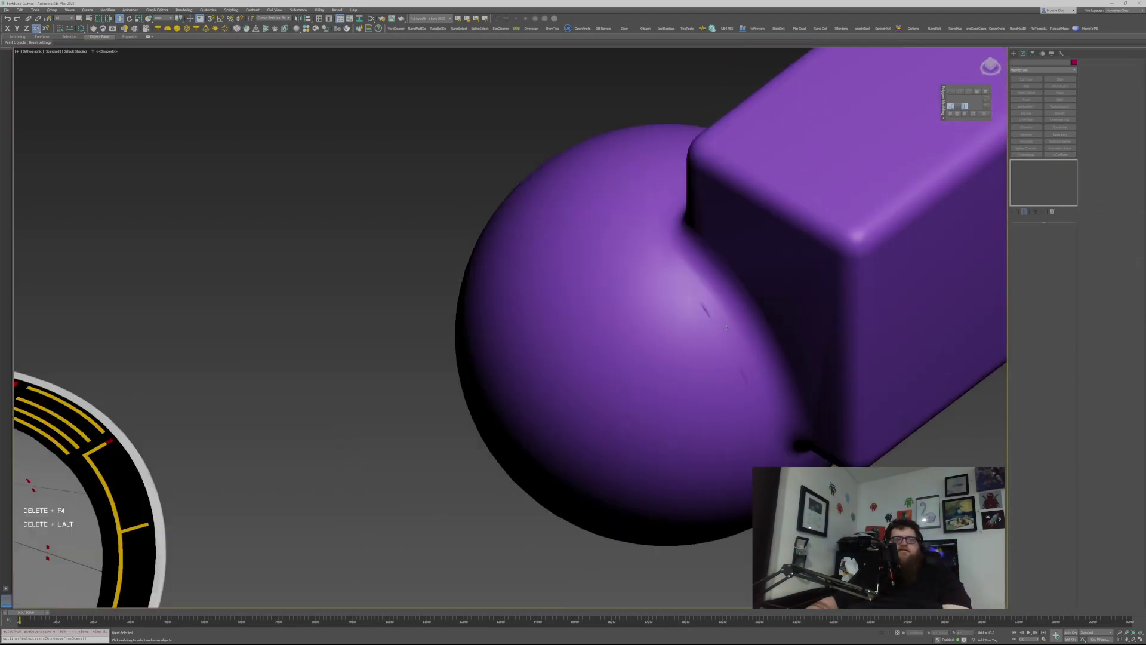
key("F4")
left_click(713, 331)
scroll(692, 304, "up", 2)
left_click(700, 310)
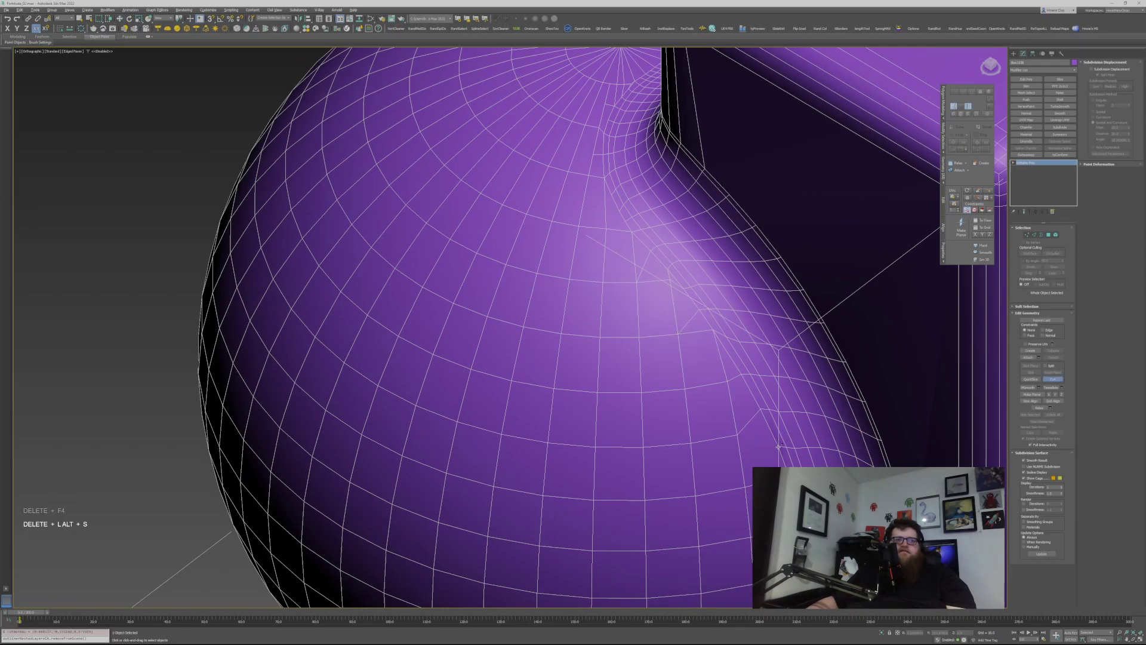
left_click(745, 486)
right_click(745, 486)
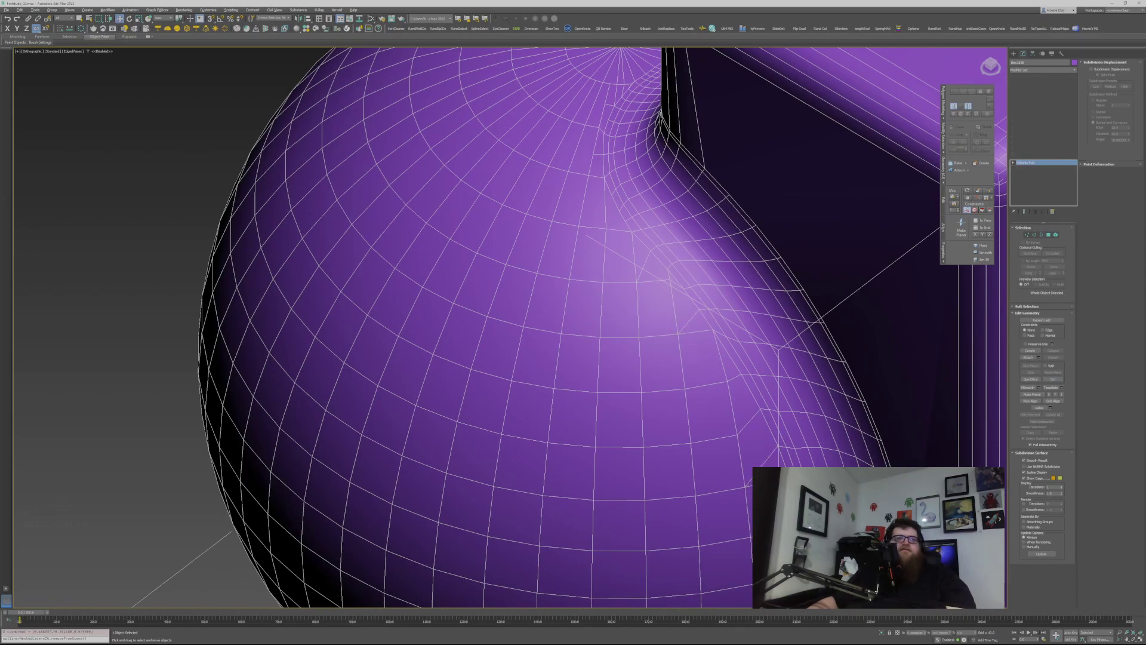
Step: Examine the shading around the box and the far side of the blend with mesh edges hidden
scroll(746, 485, "down", 4)
middle_click_drag(716, 430, 794, 459, "alt")
left_click(371, 358)
key("F4")
middle_click_drag(498, 453, 647, 418)
middle_click_drag(647, 418, 675, 386)
left_click(692, 353)
key("F4")
Step: Cut an edge from the strip's box-side border to the border of the box's rounded edge
scroll(692, 353, "up", 3)
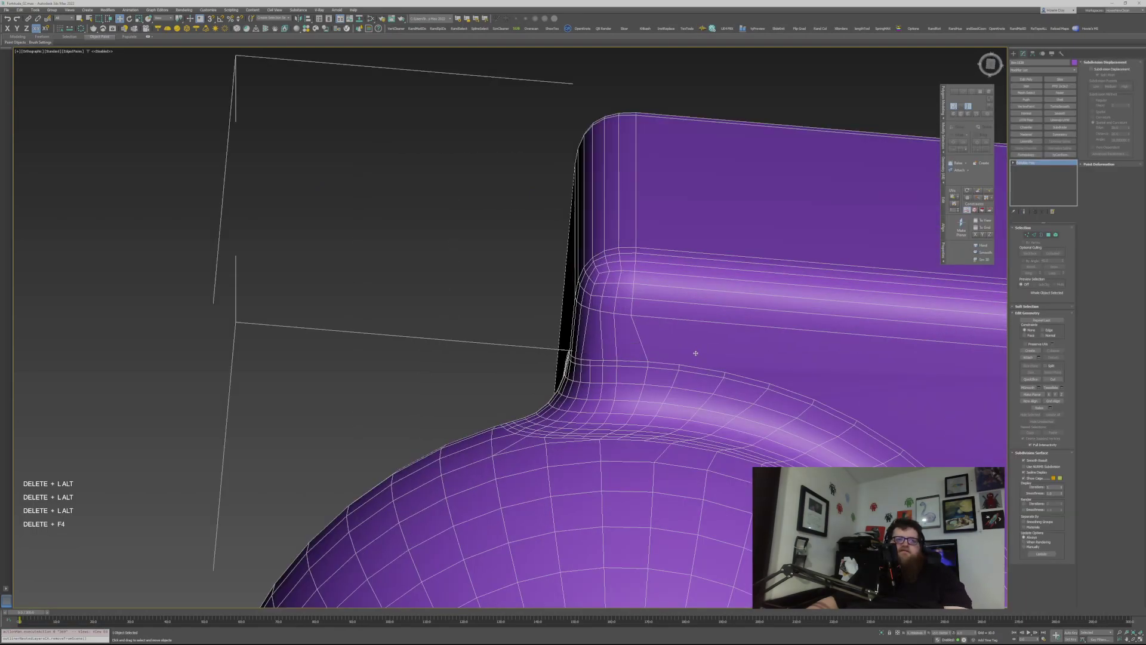
key("alt+s")
left_click(726, 374)
left_click(739, 325)
right_click(740, 326)
Step: Cut an edge across the box's end face from the strip's border to the rounded side and review the shading without mesh edges
scroll(686, 406, "down", 3)
mouse_move(687, 407)
middle_mouse_down("alt")
mouse_move(722, 440)
mouse_move(666, 404)
middle_mouse_up("alt")
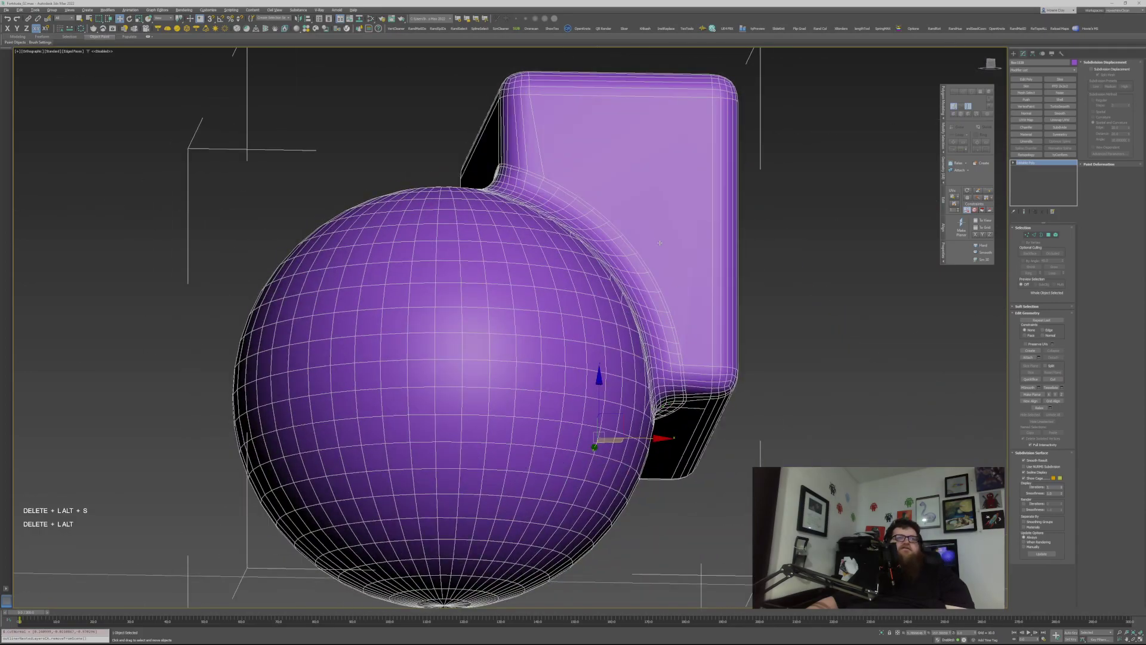
middle_click_drag(652, 293, 689, 370)
key("alt+s")
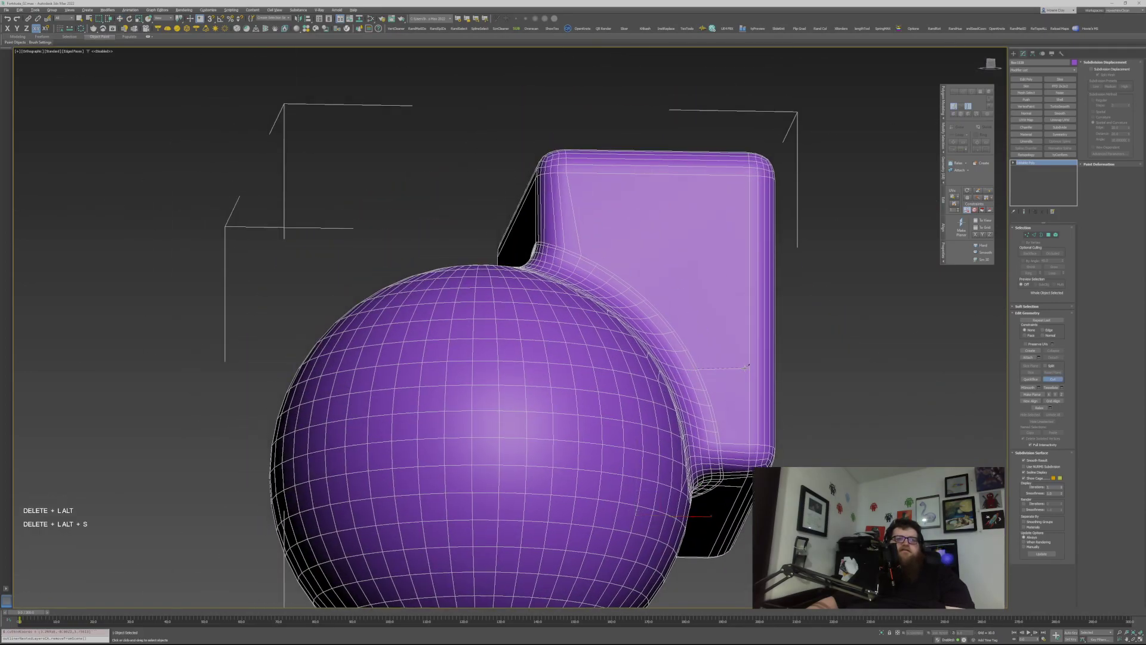
key("w")
left_click(881, 431)
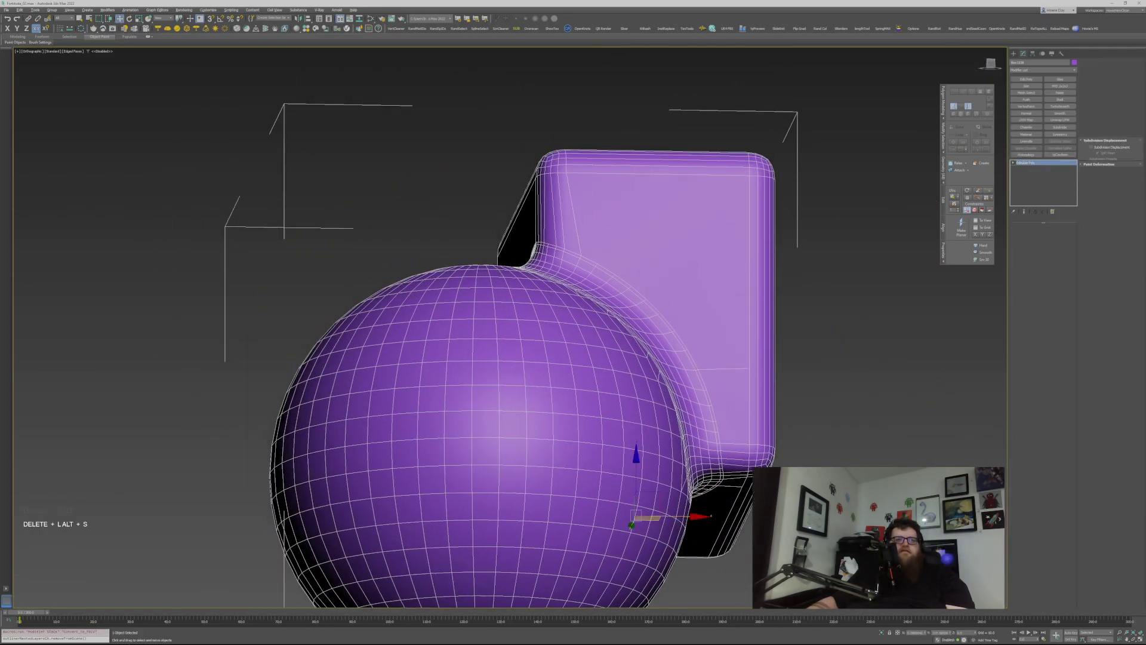
key("F4")
middle_click_drag(881, 431, 647, 286, "alt")
scroll(519, 335, "down", 6)
middle_click_drag(513, 335, 718, 464, "alt")
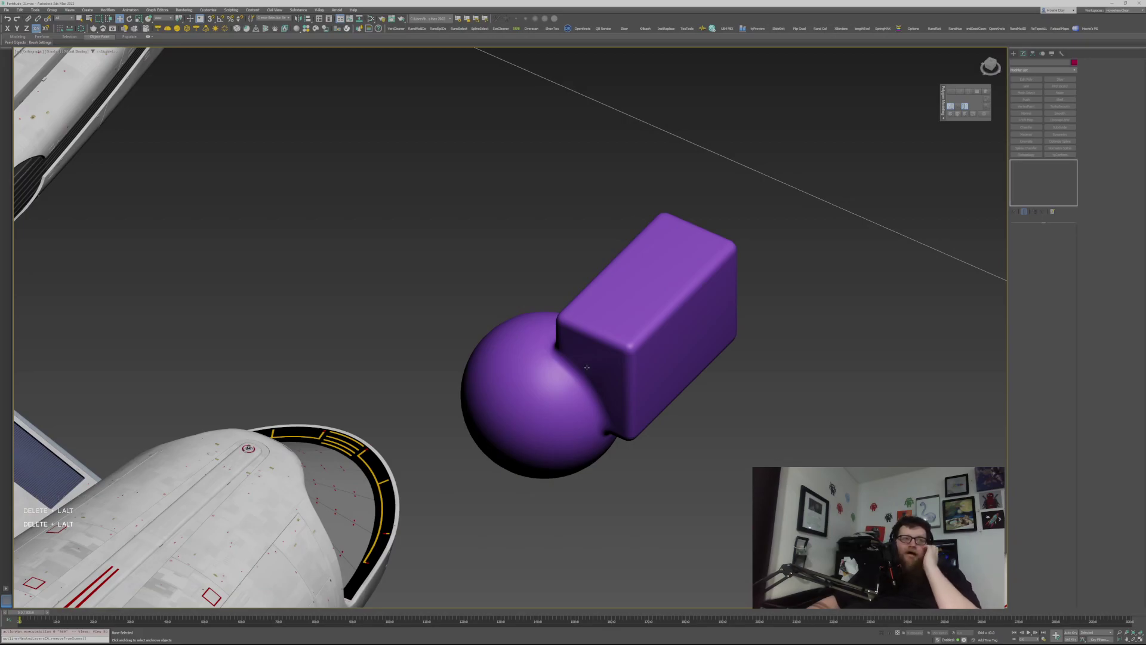
Step: Select the edge loop running along the box-side border of the curved strip
left_click(605, 353)
scroll(605, 353, "up", 5)
key("F4")
scroll(629, 380, "up", 4)
middle_click_drag(604, 354, 711, 361)
key("alt+1")
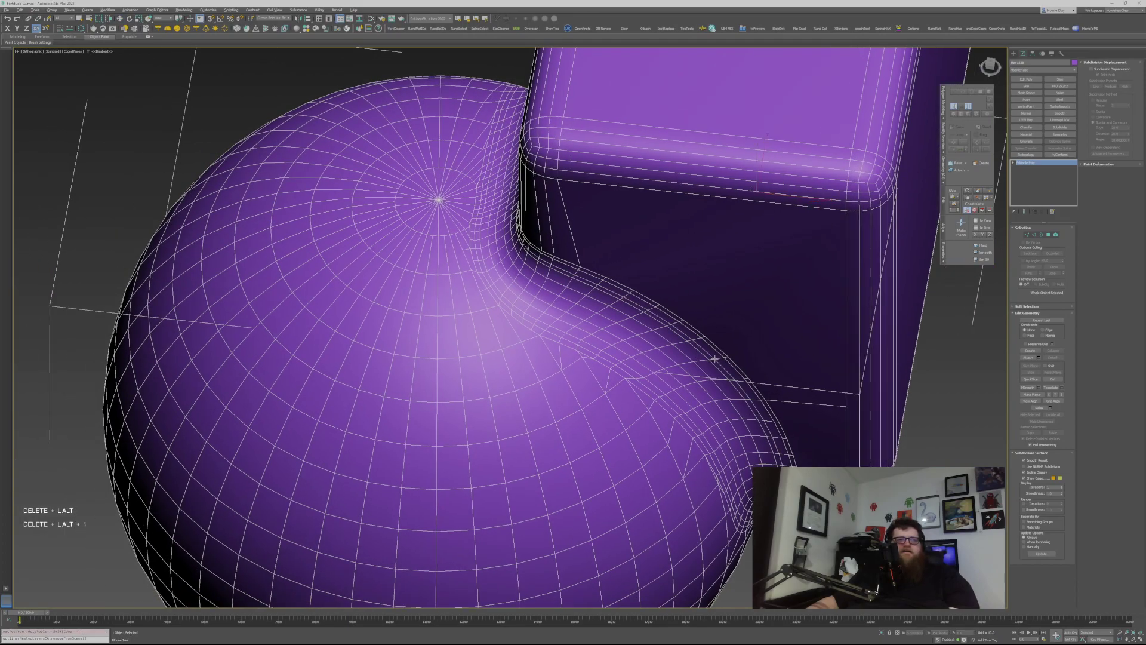
key("2")
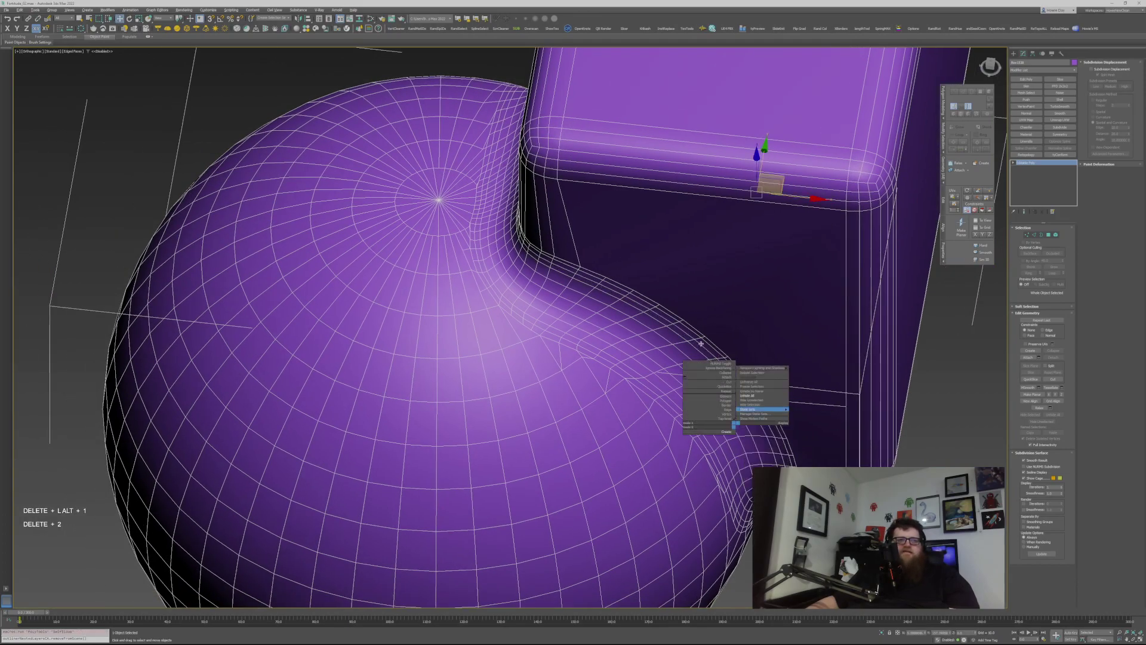
double_click(701, 344)
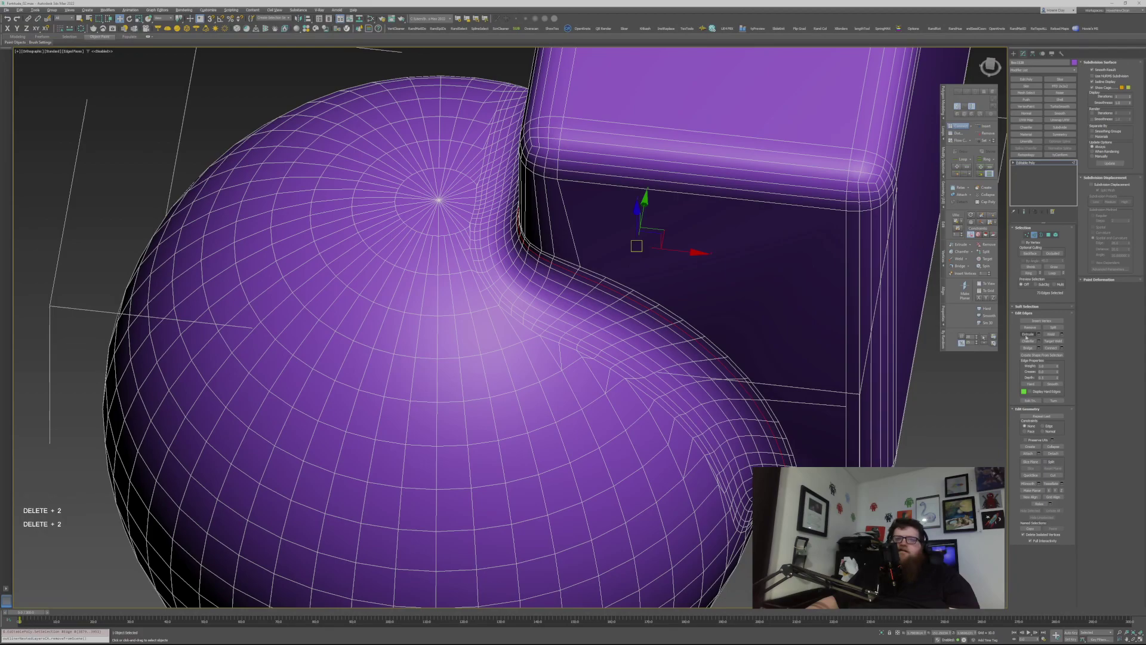
Step: Start extruding the selected edge loop with a height of .01, and try -.01 and -.1 for the width
left_click(1039, 334)
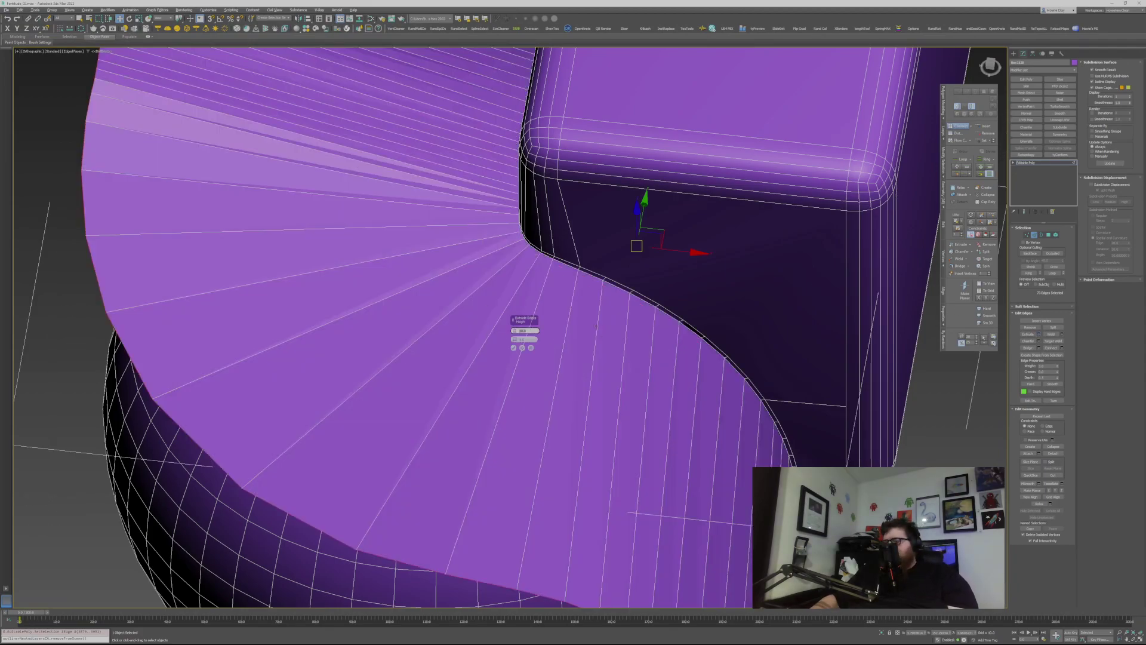
type(".01")
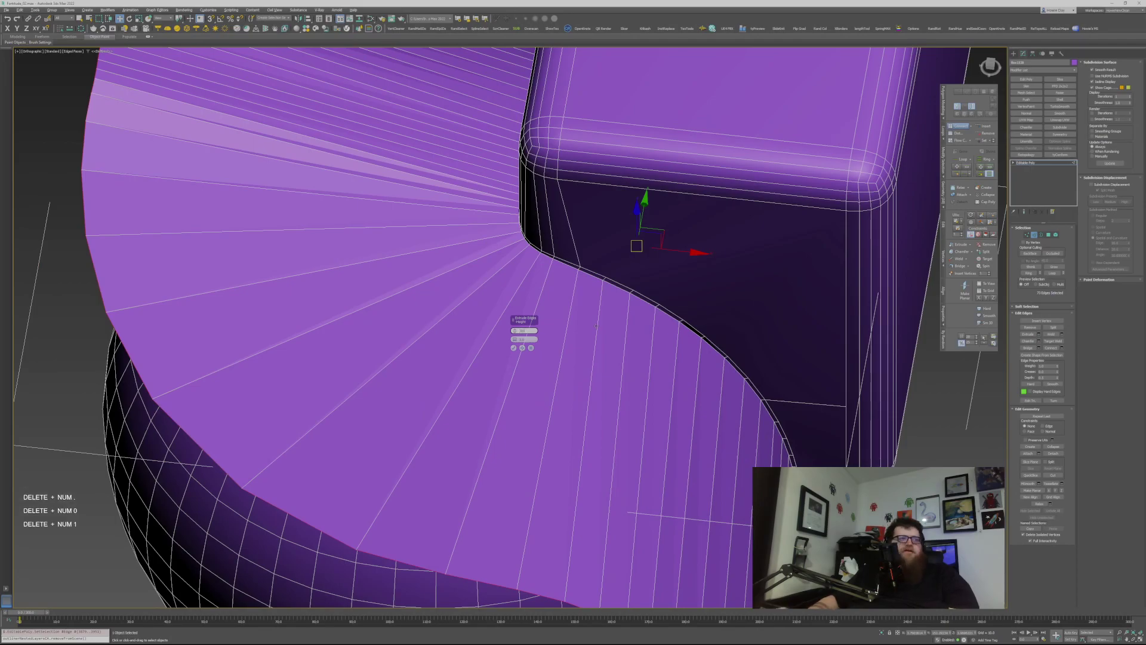
key("Tab")
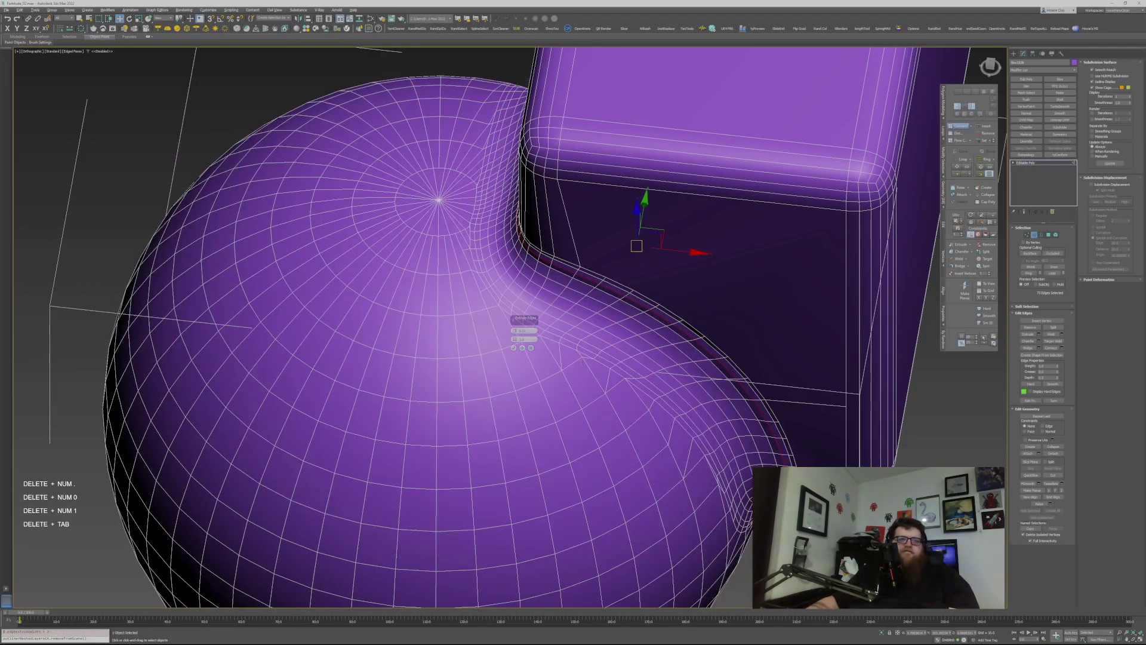
type("--")
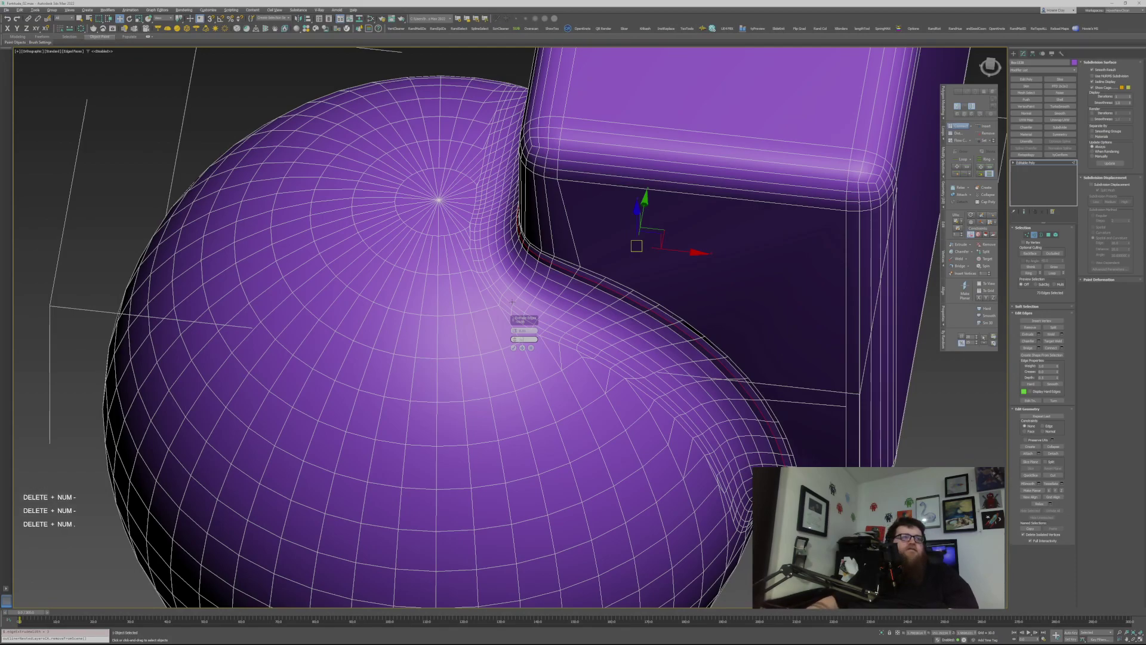
key("BackSpace")
key("BackSpace")
type("-.01")
key("Return")
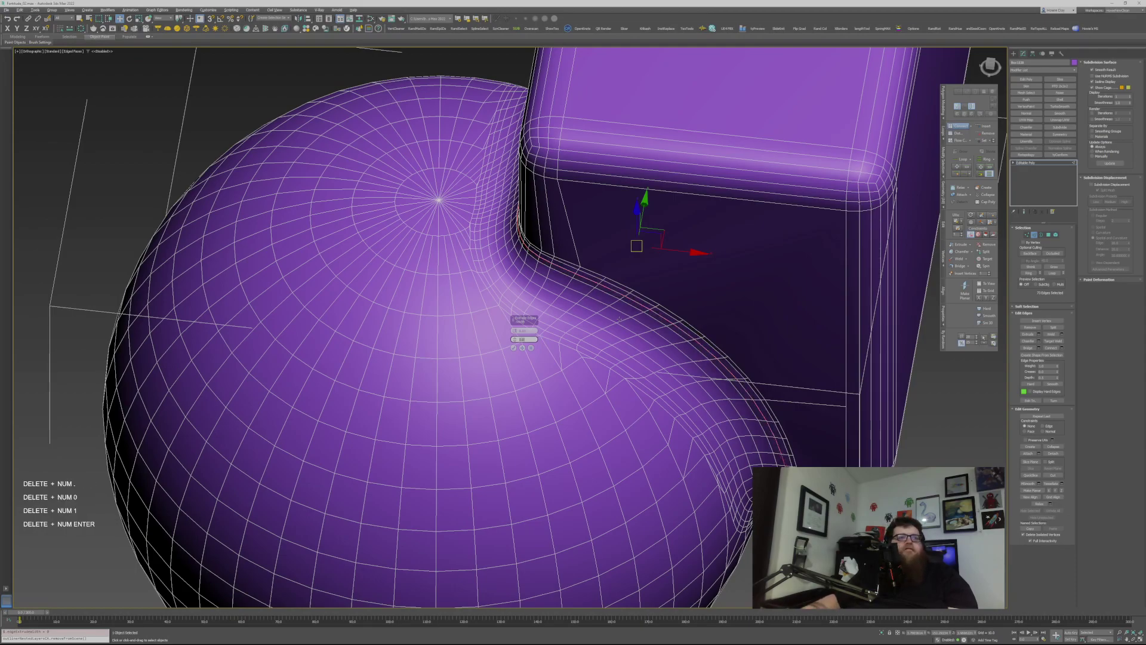
type("-.1")
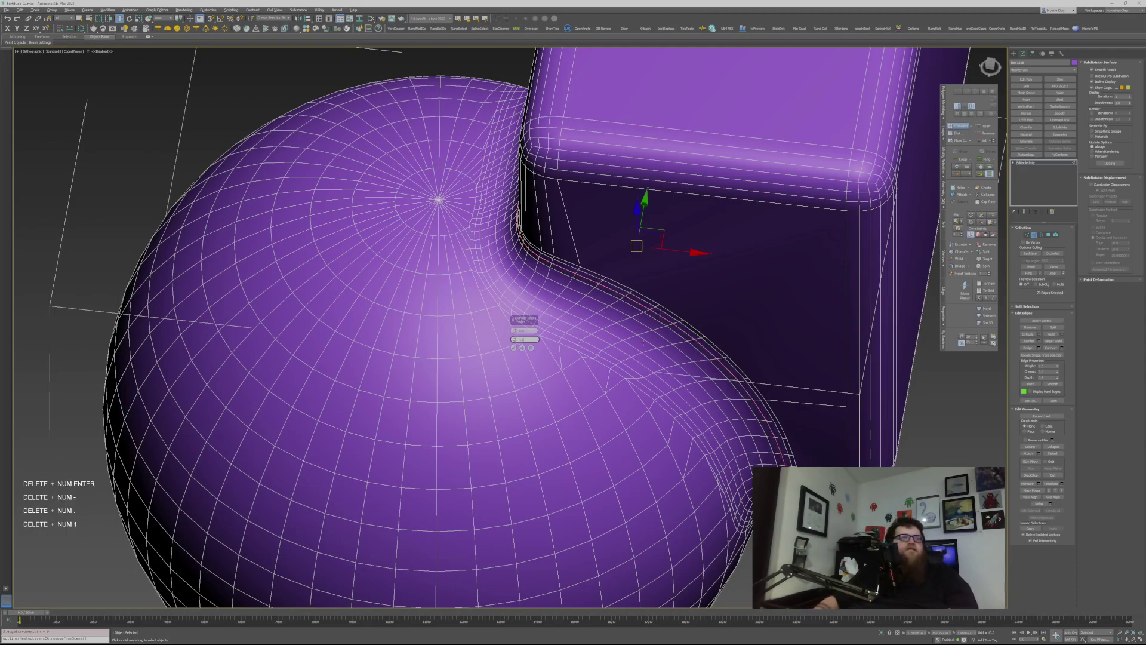
key("Return")
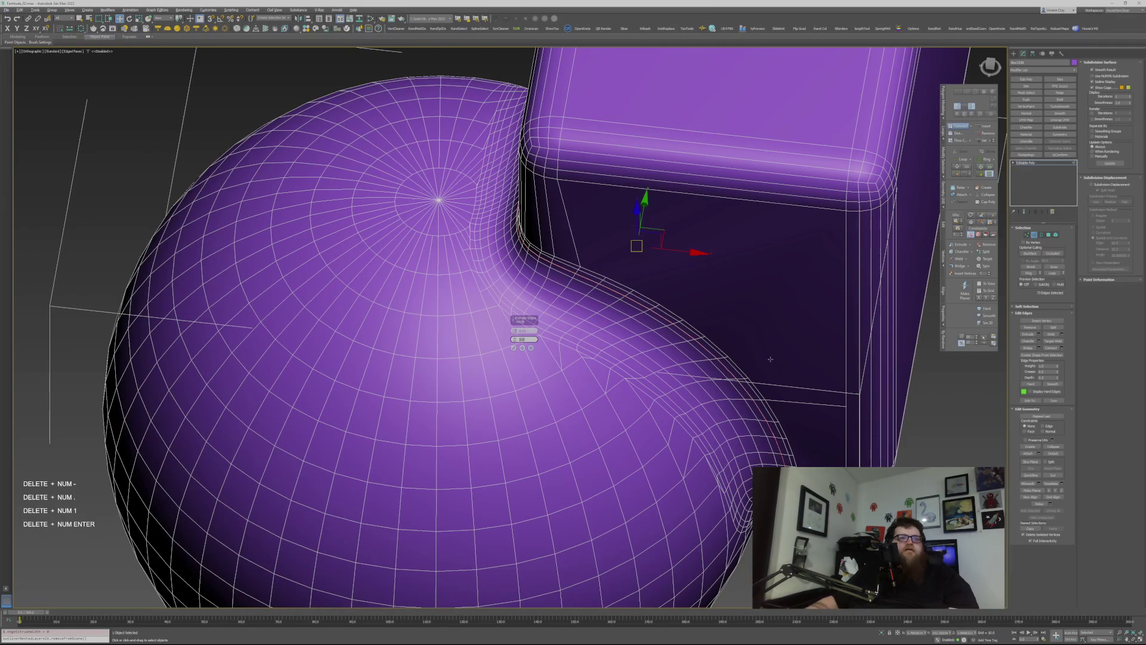
Step: Set the edge extrusion height to -.1 and apply the extrusion to form the seam
middle_click_drag(633, 364, 632, 386)
double_click(522, 330)
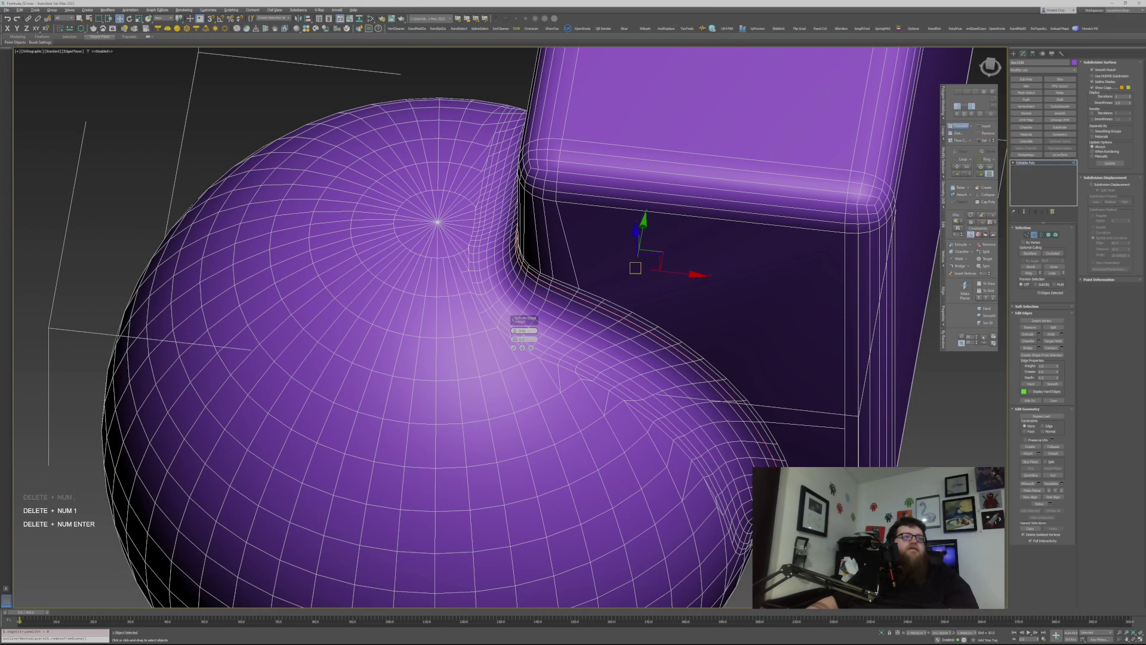
type("-")
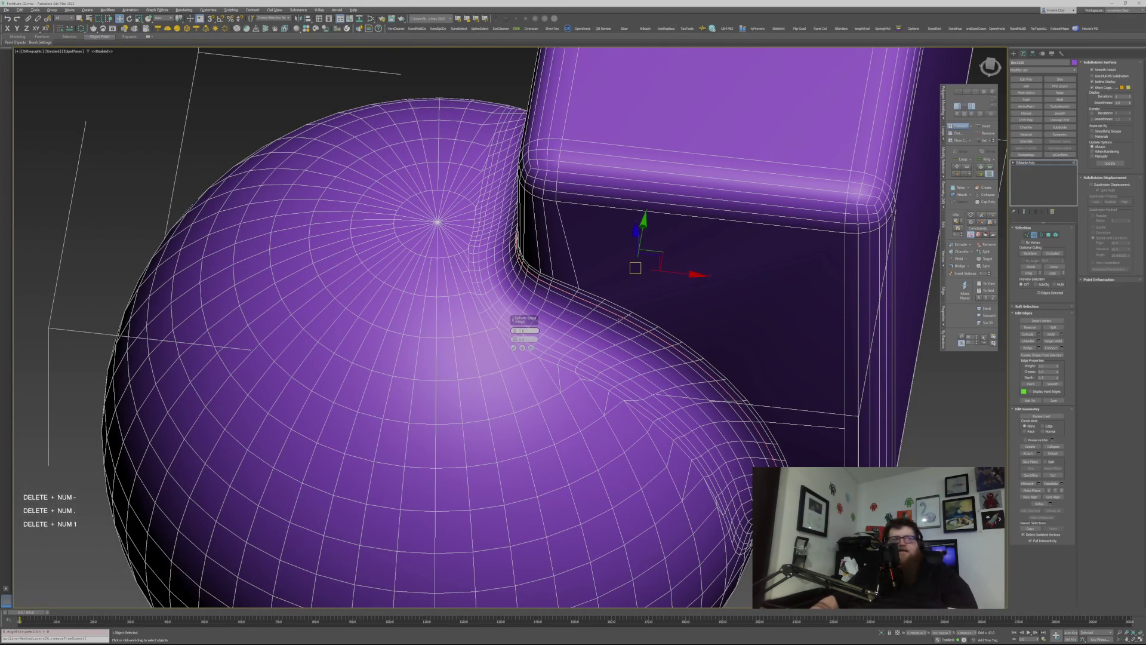
key("Tab")
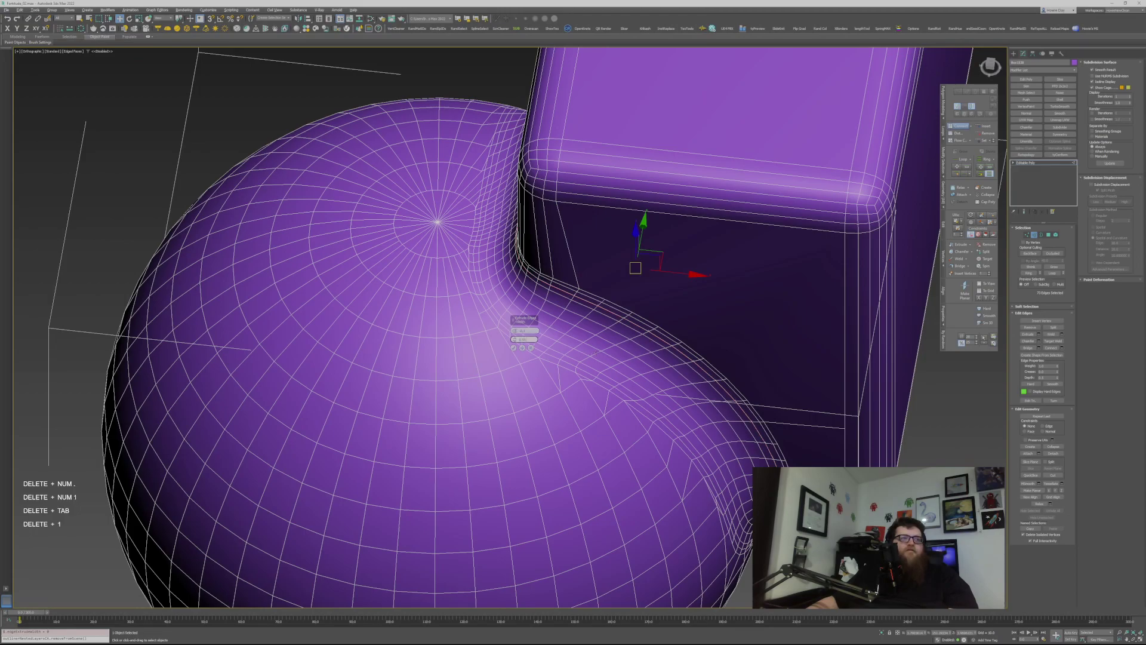
key("Tab")
middle_click_drag(632, 330, 616, 325)
scroll(716, 400, "up", 7)
middle_click_drag(787, 415, 774, 410, "alt")
left_click(515, 348)
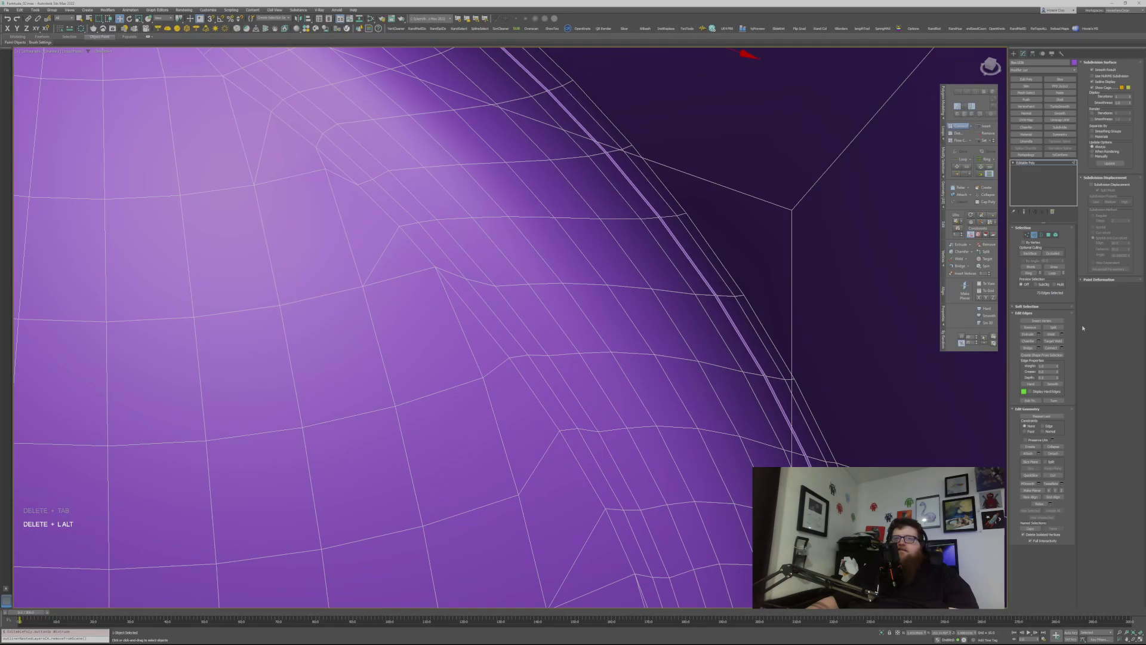
Step: Split the seam edges and add a Smooth modifier with Auto Smooth enabled to the whole object
left_click(1055, 328)
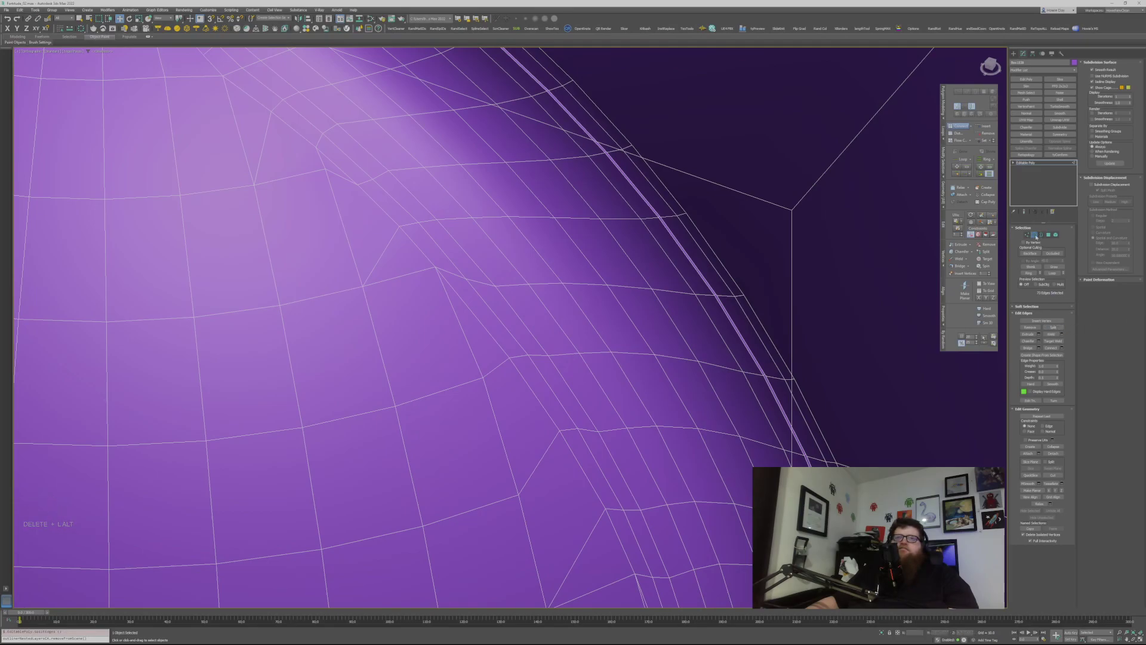
left_click(1038, 236)
left_click(1059, 114)
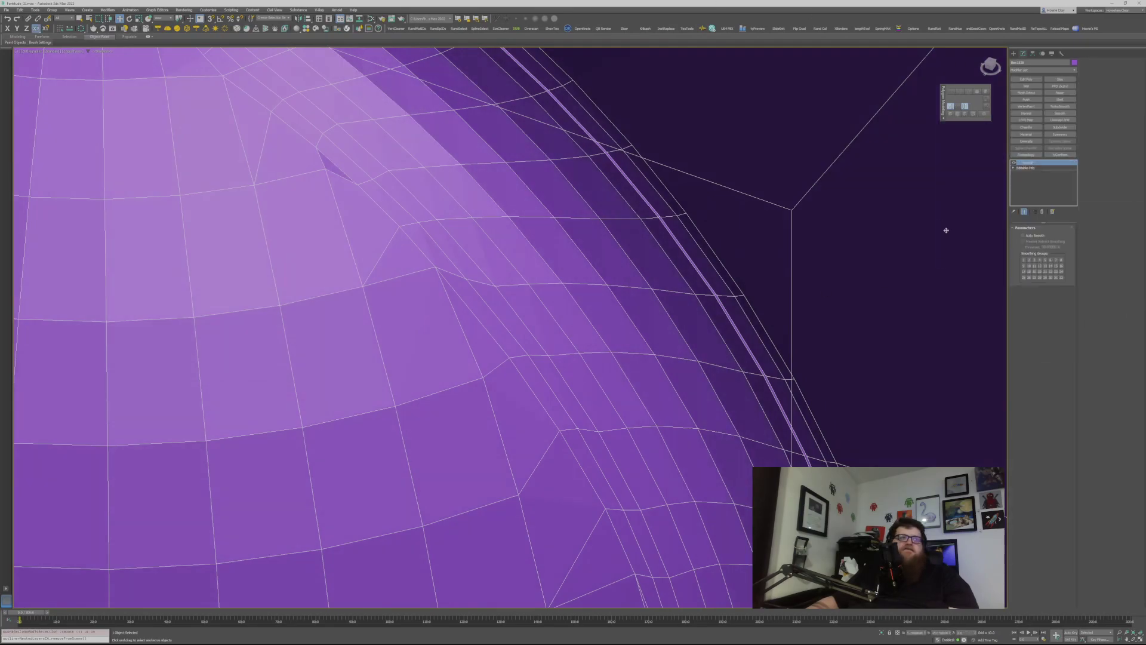
left_click(1031, 236)
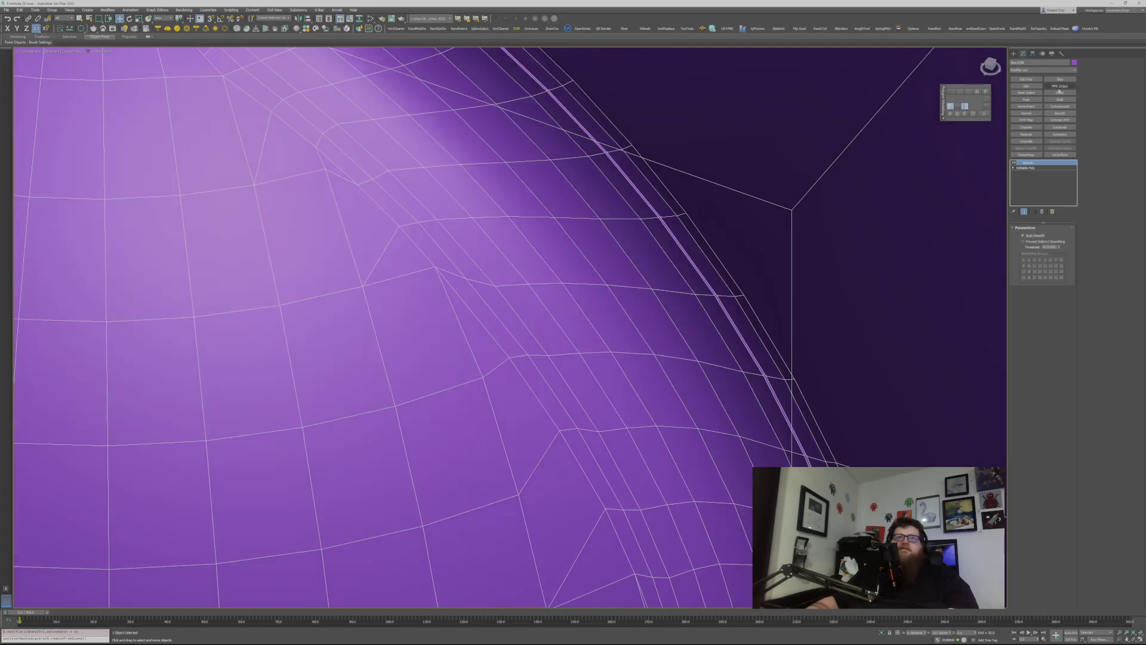
Step: Add a Chamfer modifier above the Smooth modifier and set its amount to .04
left_click(1026, 128)
scroll(825, 288, "down", 2)
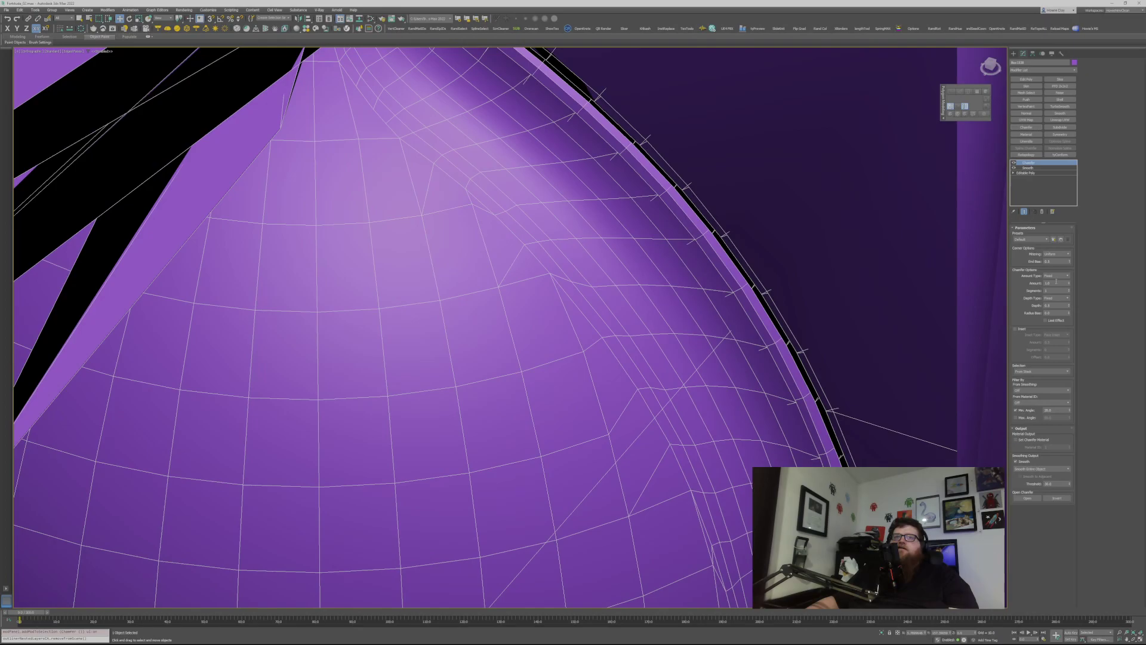
type("1")
key("Return")
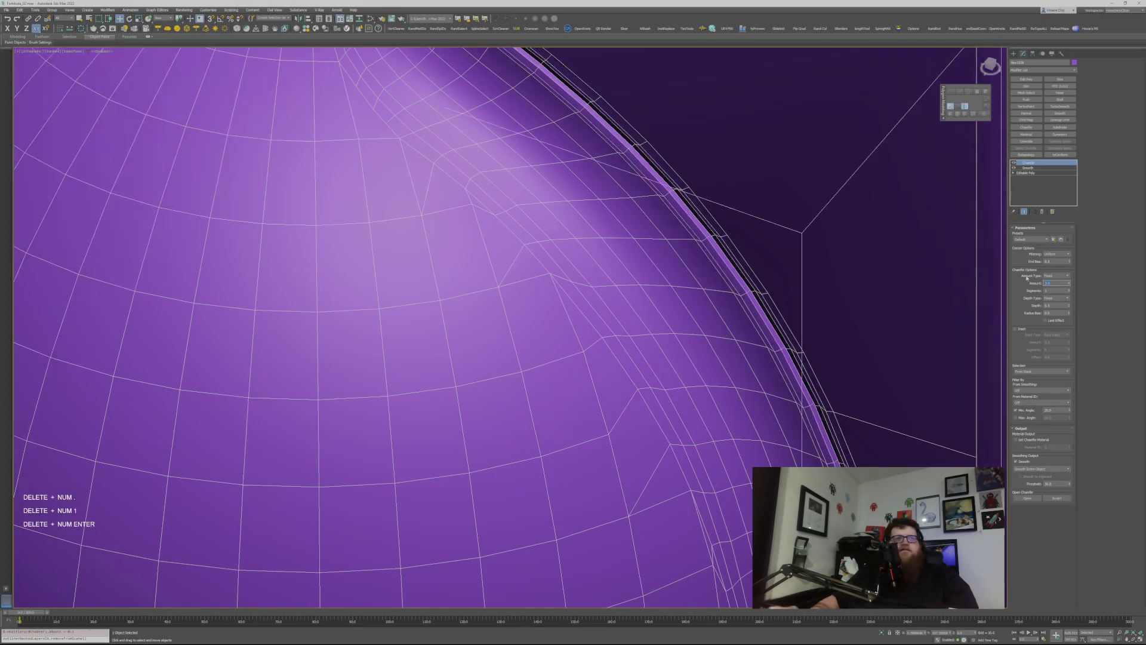
type(".04")
key("Return")
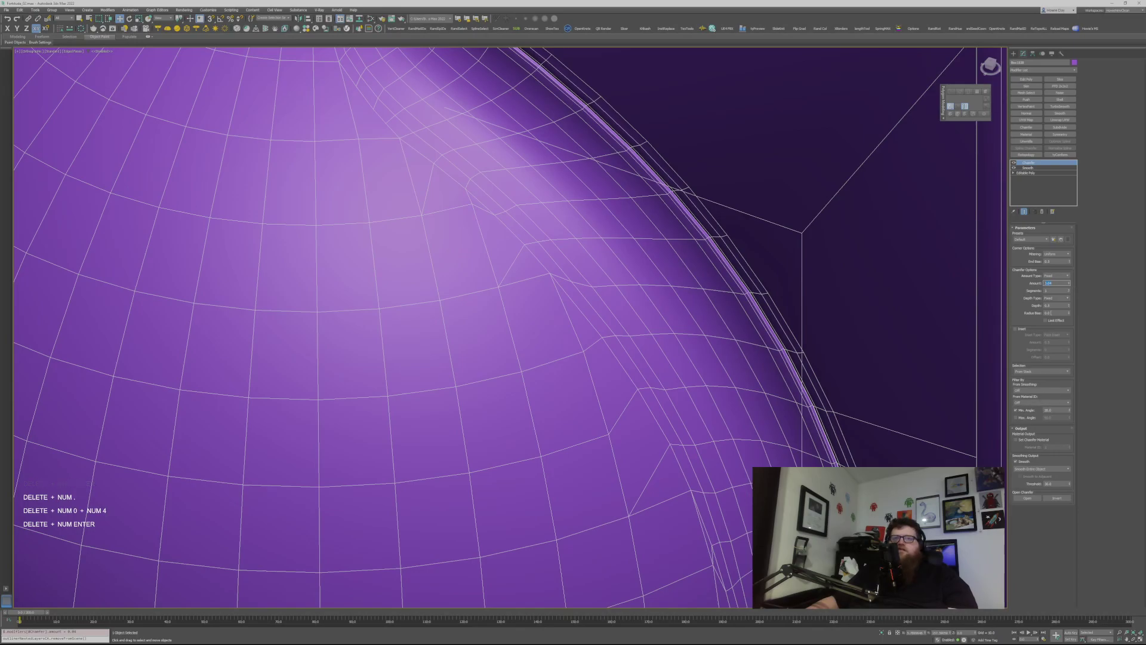
Step: Raise the chamfer's segment count, limit its smoothing output to the chamfers only, and change the smoothing threshold
left_click(1070, 291)
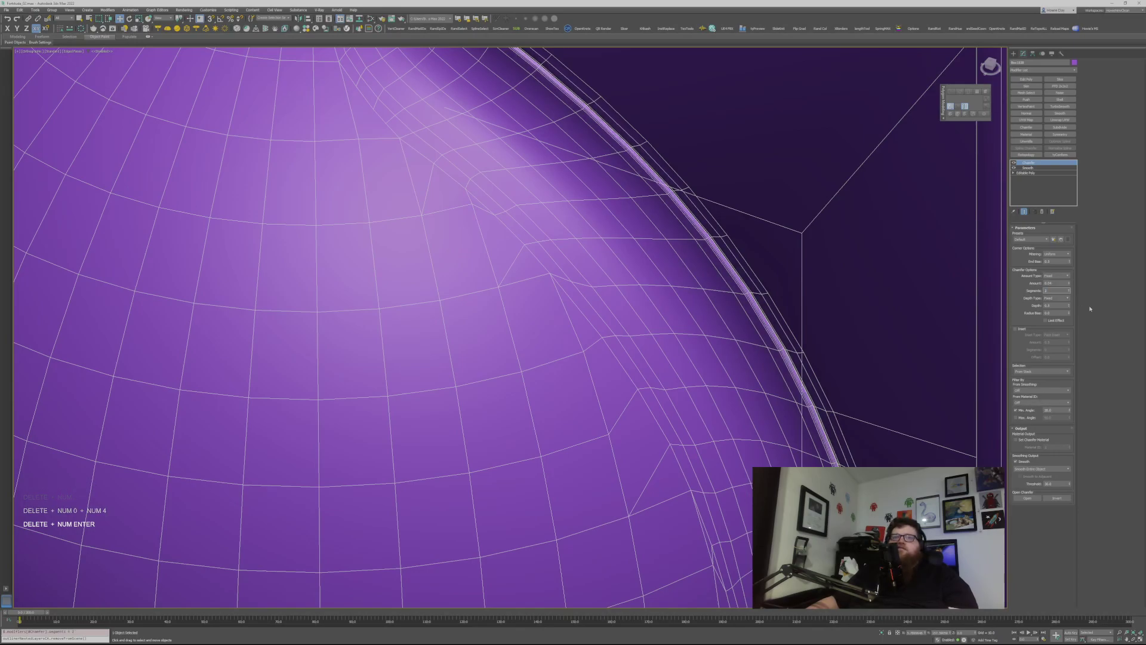
left_click(1031, 469)
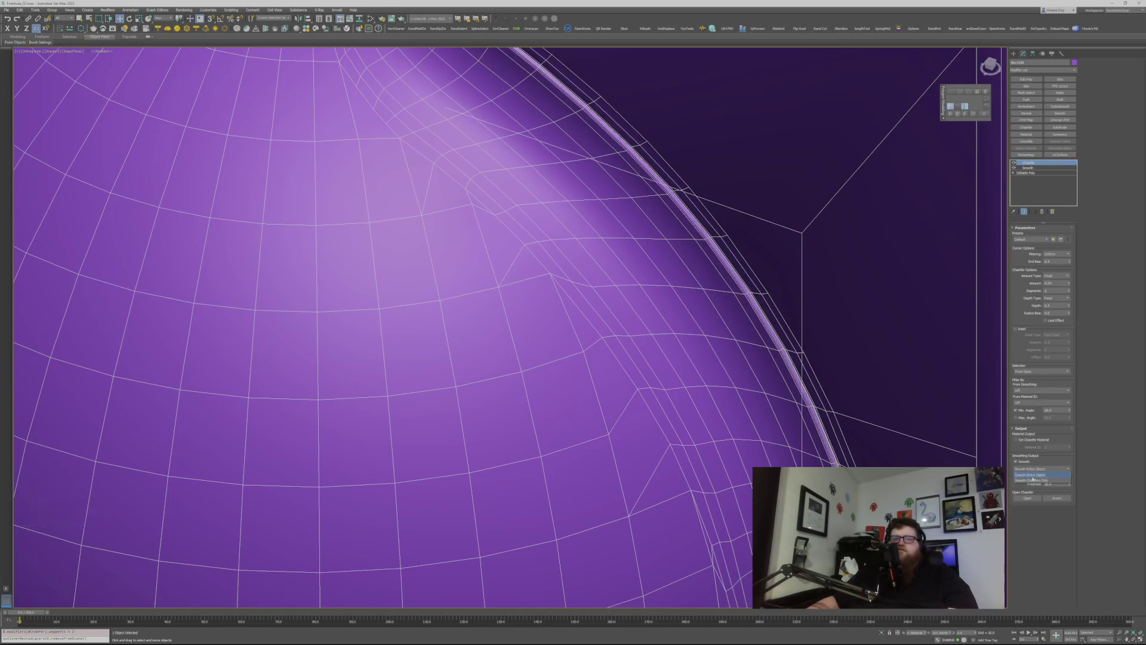
left_click(1032, 480)
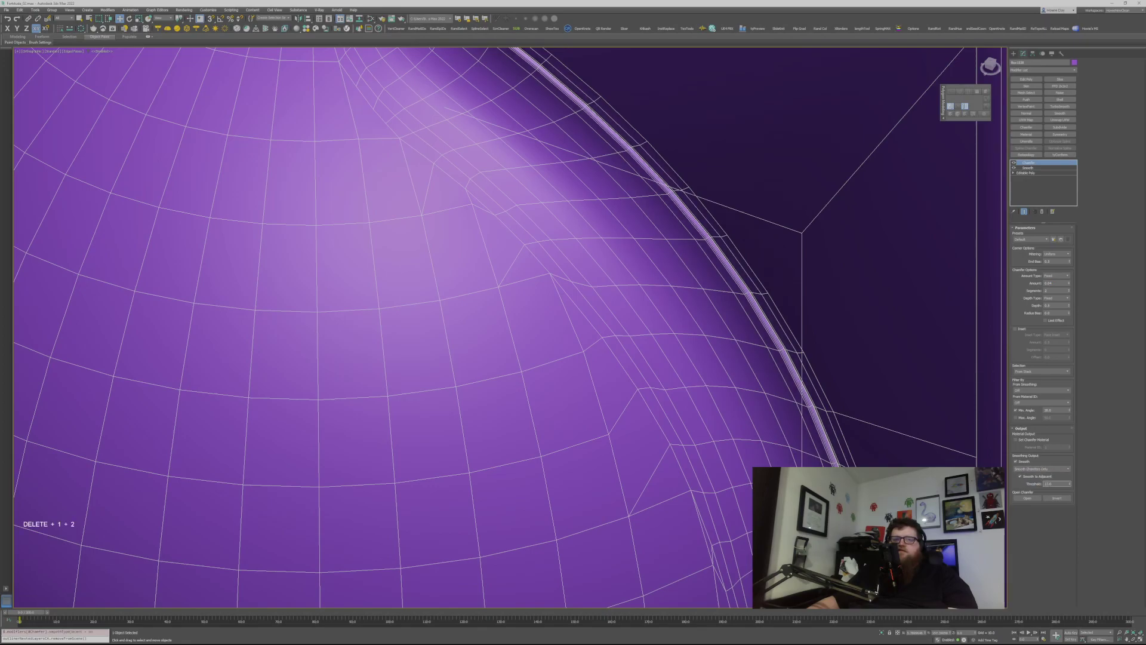
key("Return")
Step: Target-weld the stray vertices between the sphere's pole and the strip in the base mesh, and return to the Chamfer modifier
middle_click_drag(776, 332, 824, 342)
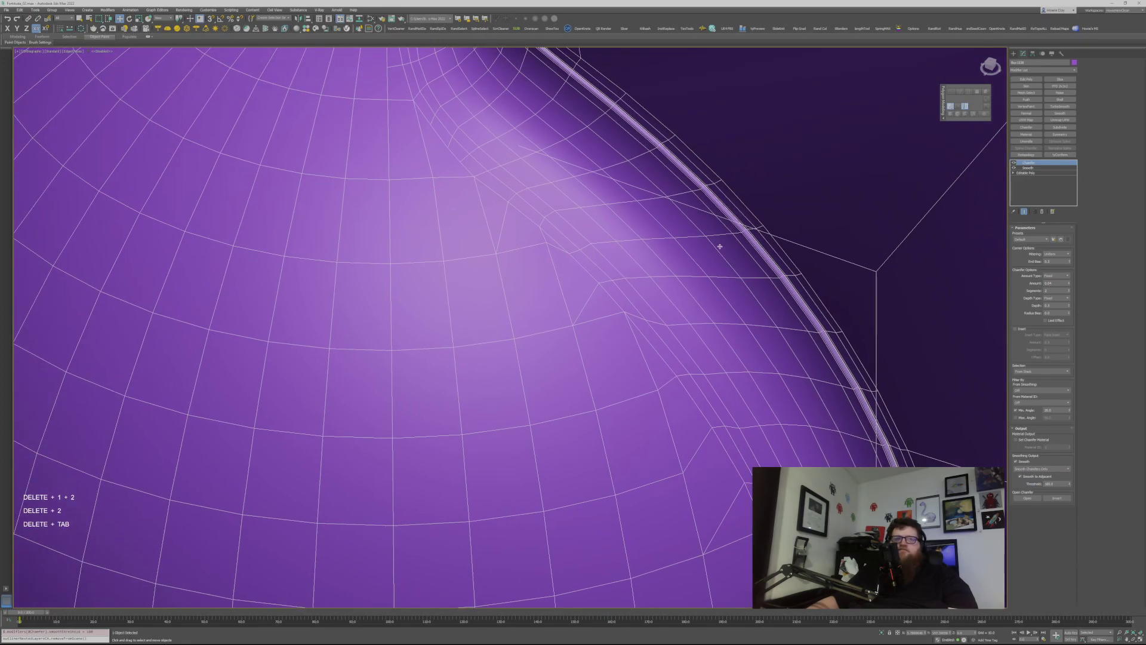
middle_click_drag(720, 245, 697, 292)
scroll(696, 292, "down", 4)
key("F4")
middle_click_drag(612, 190, 797, 251)
scroll(758, 274, "up", 8)
key("F4")
key("1")
key("ctrl+shift+w")
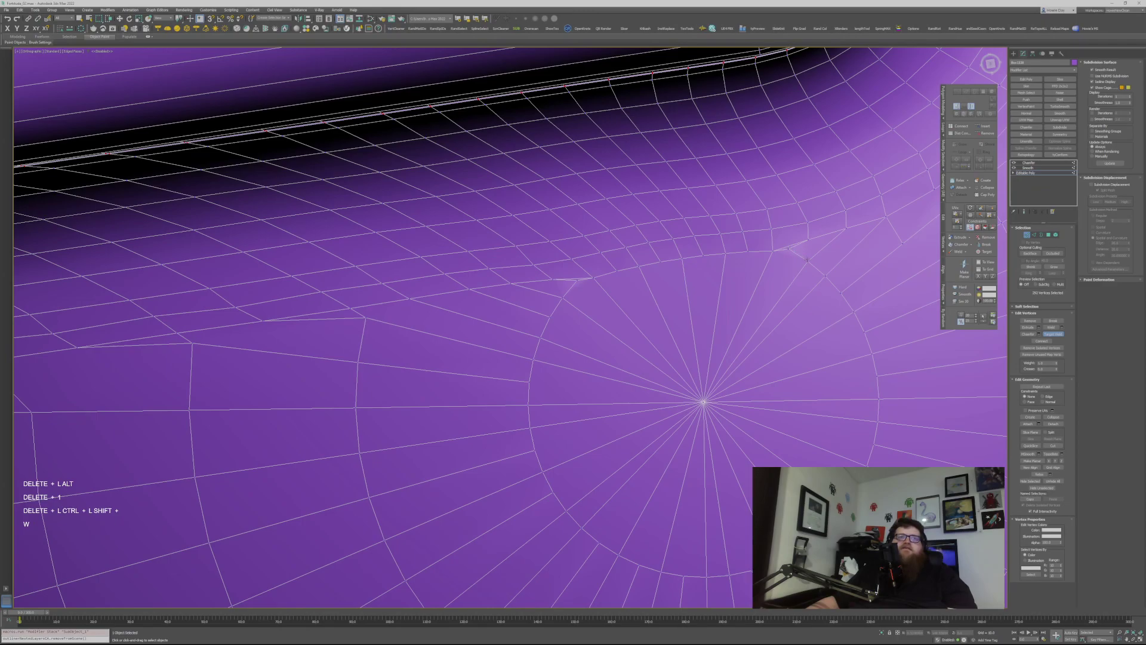
right_click(580, 309)
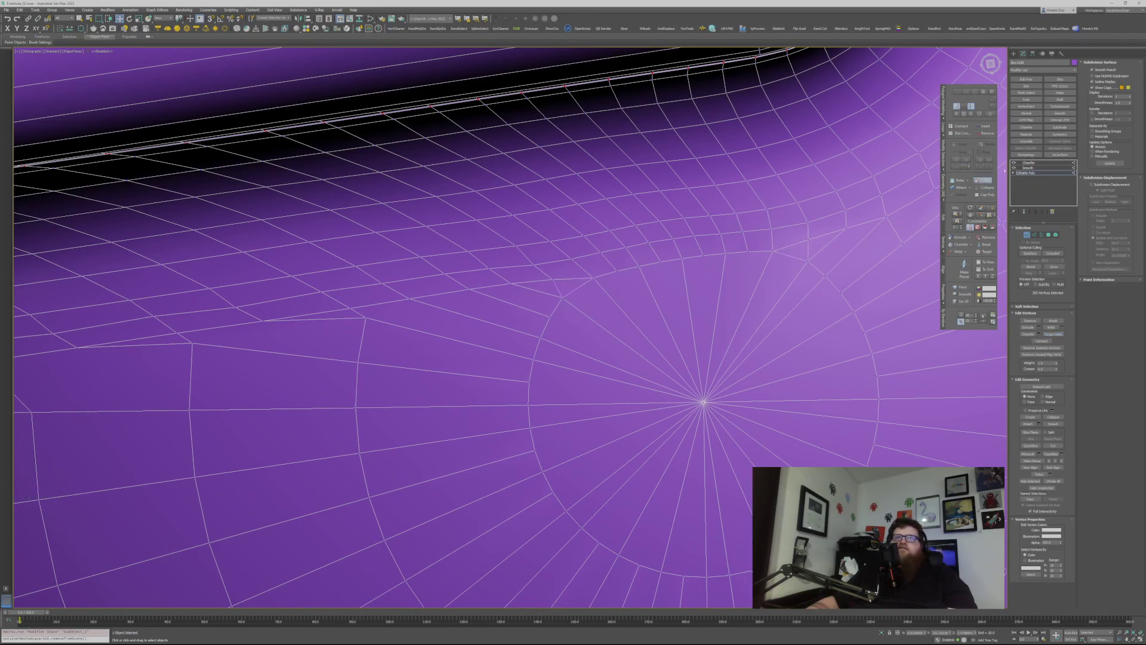
left_click(1027, 237)
left_click(1029, 162)
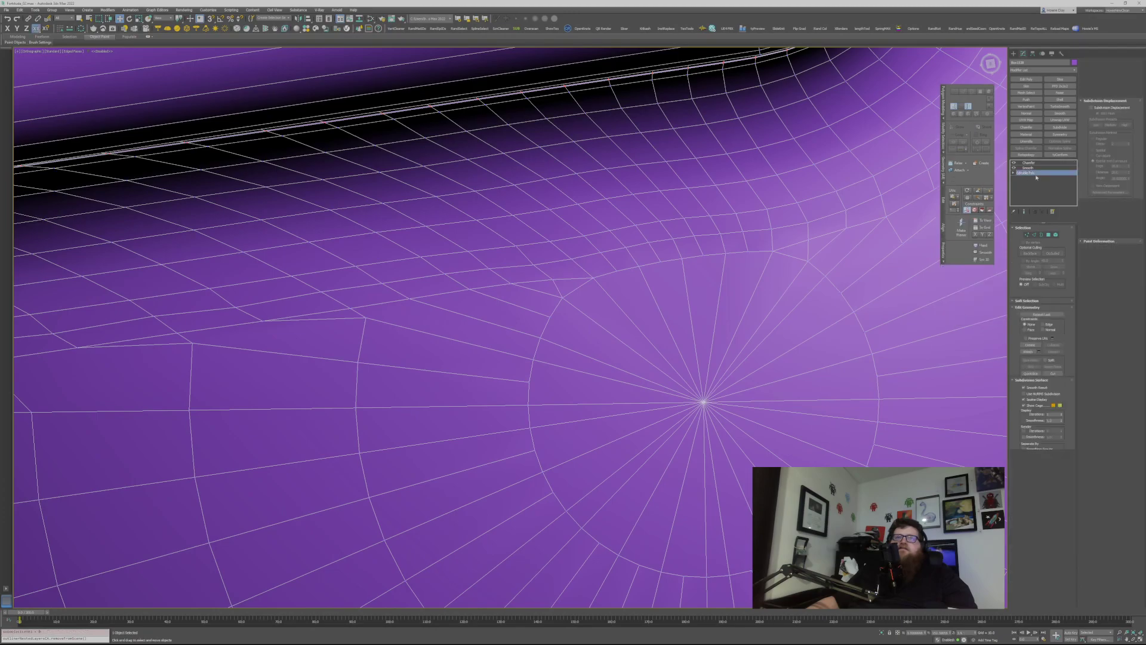
Step: Select an edge loop along the middle of the curved strip in the base Editable Poly
scroll(555, 331, "down", 4)
middle_click_drag(571, 290, 583, 274, "alt")
scroll(716, 292, "up", 3)
middle_click_drag(701, 357, 640, 316, "alt")
scroll(635, 318, "down", 4)
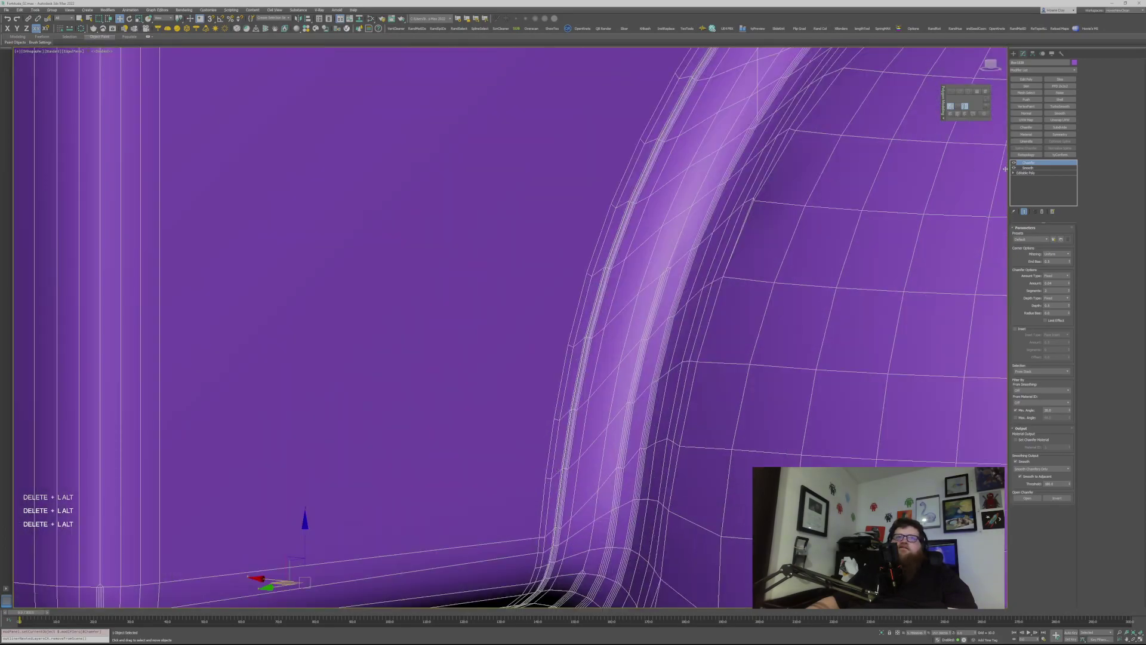
left_click(1026, 173)
middle_click_drag(658, 348, 672, 368, "alt")
key("alt+1")
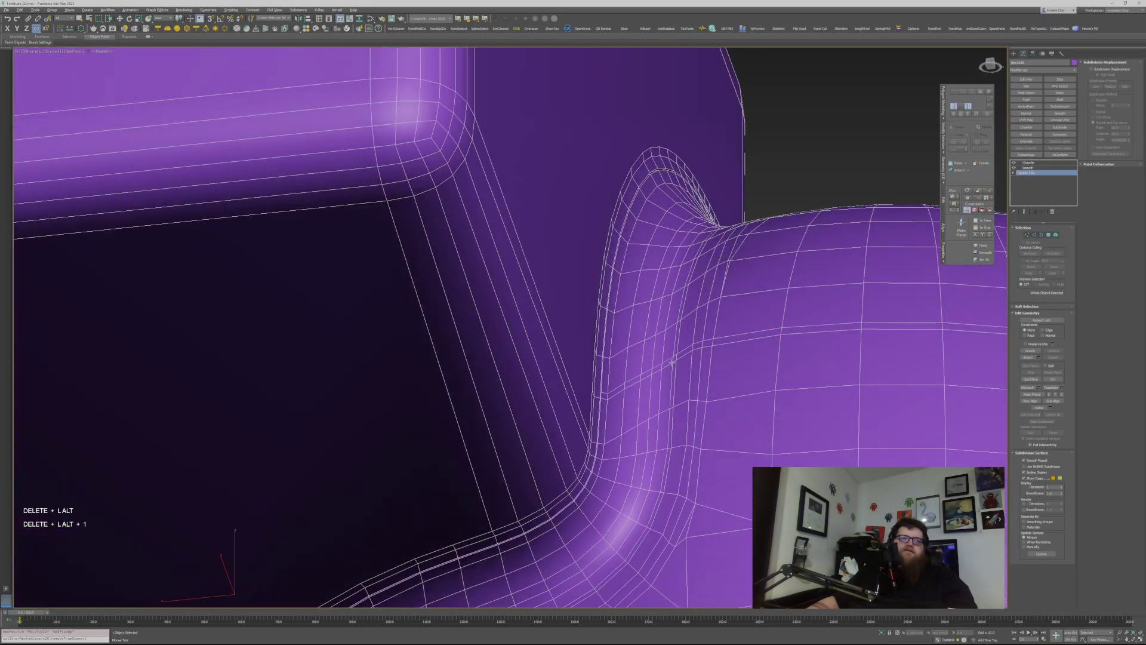
key("2")
double_click(661, 376, "ctrl")
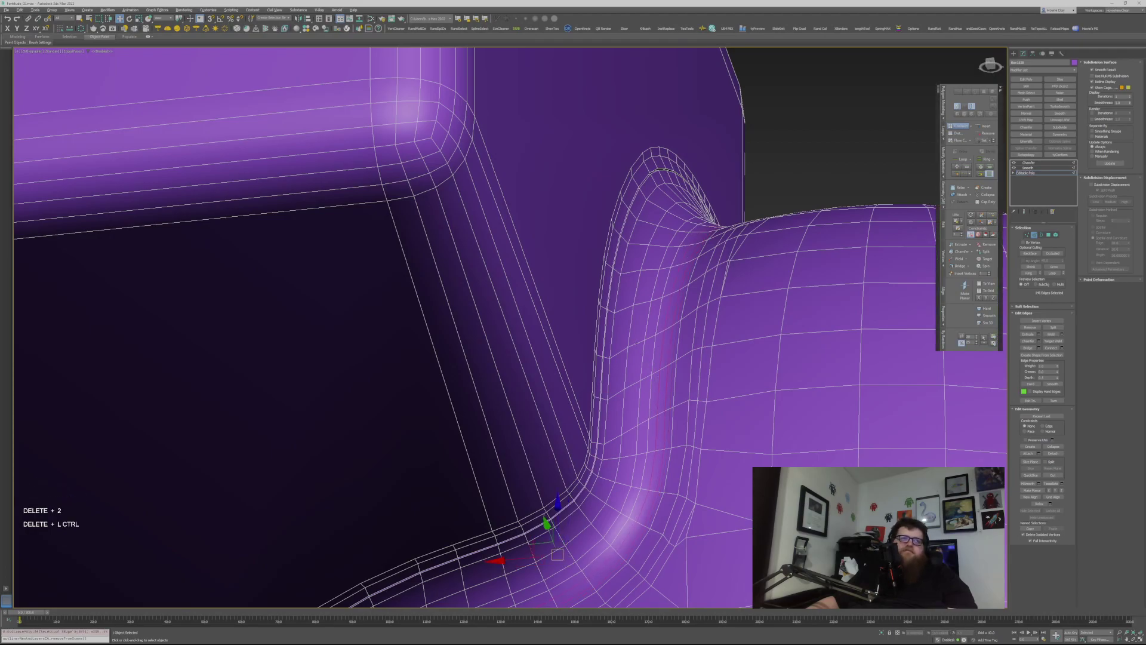
Step: Apply Set Flow to the neighbouring edge loops along the curved strip, undoing the stray partial loop selection
double_click(657, 330)
left_click(647, 329, "ctrl")
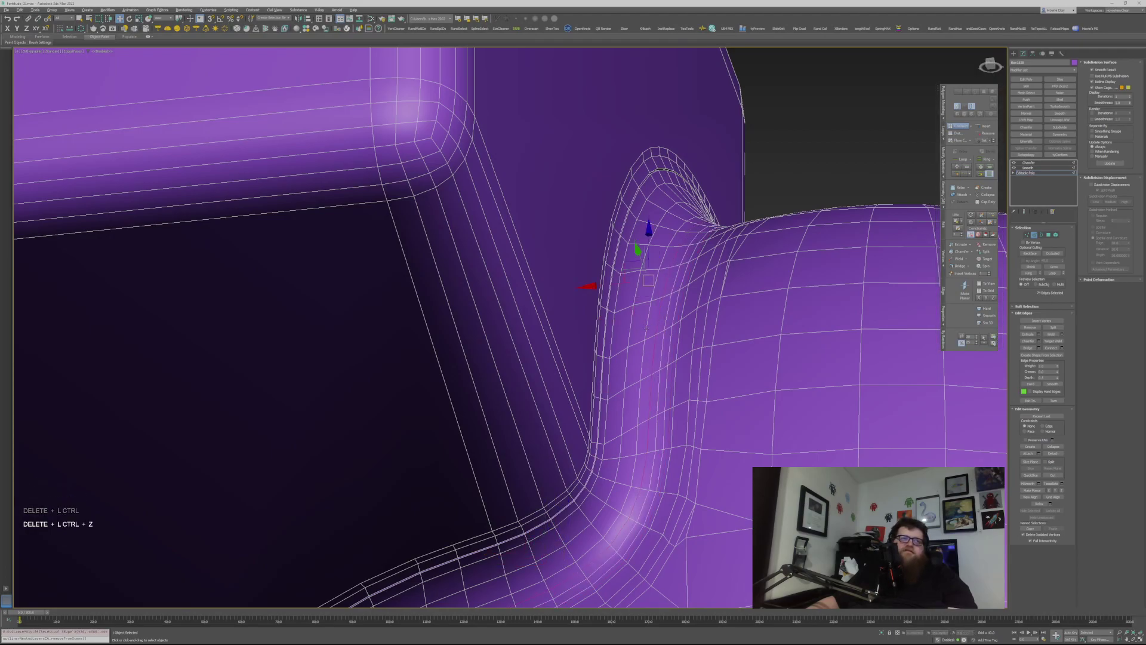
key("ctrl+z")
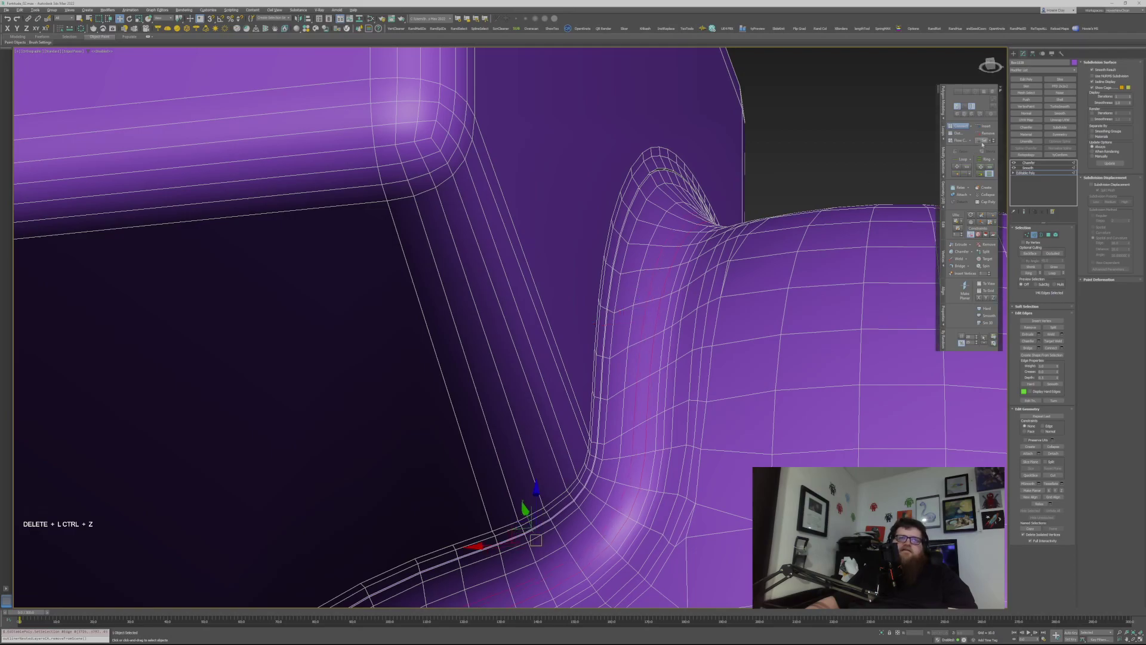
left_click(982, 152)
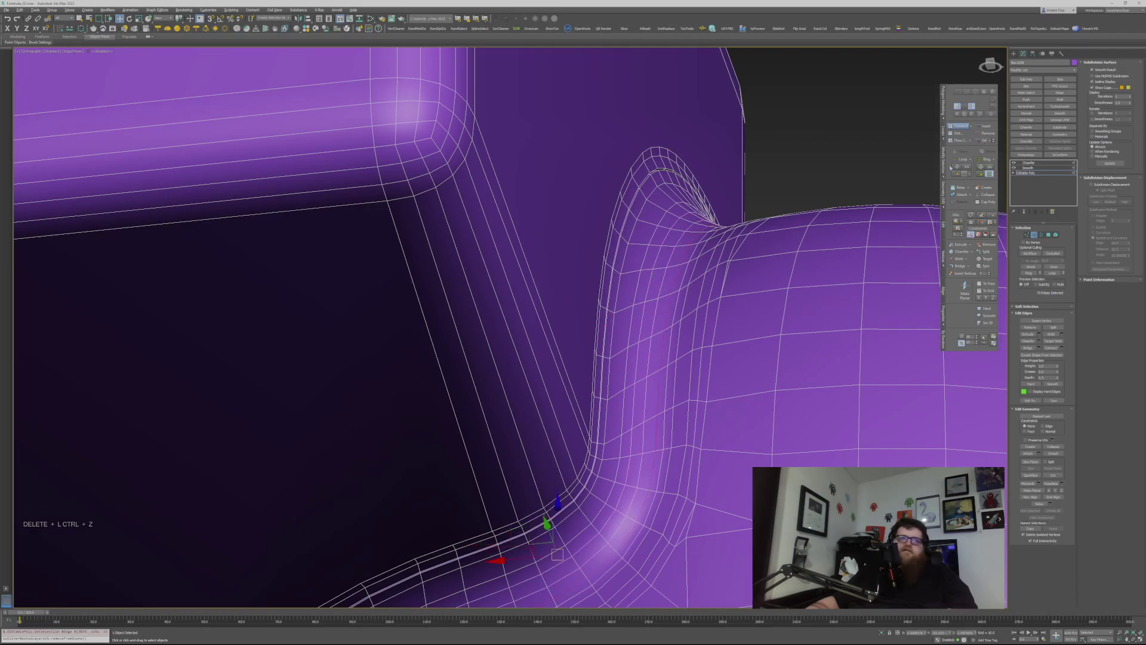
left_click(983, 141)
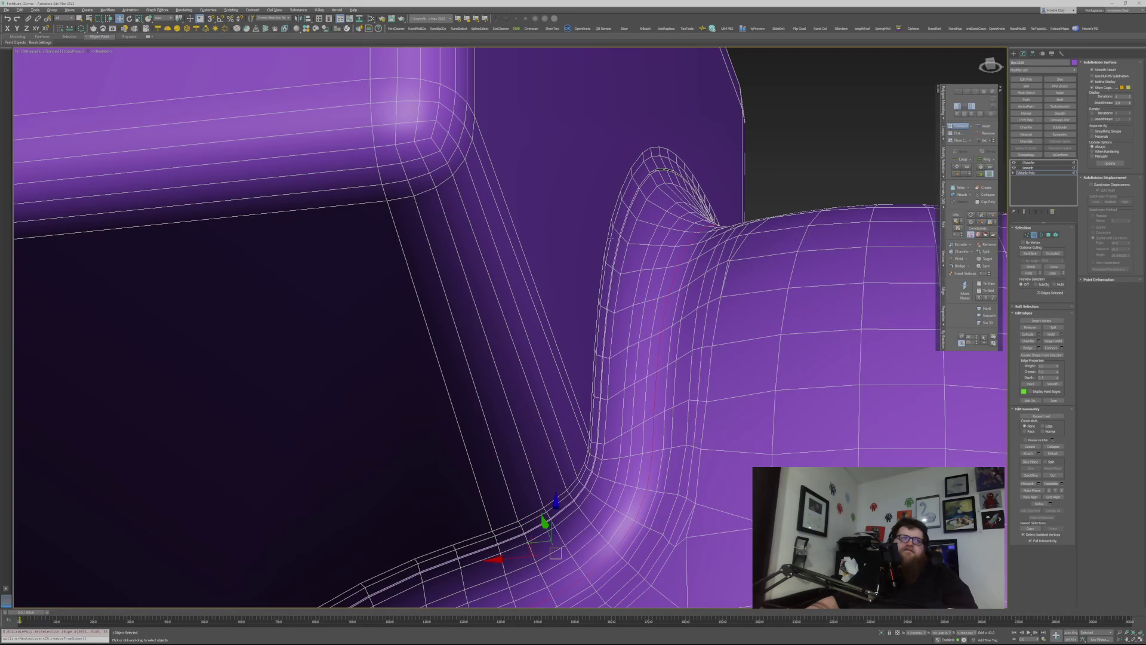
mouse_move(634, 227)
middle_mouse_down("alt")
mouse_move(674, 222)
mouse_move(635, 226)
middle_mouse_up("alt")
key("alt+1")
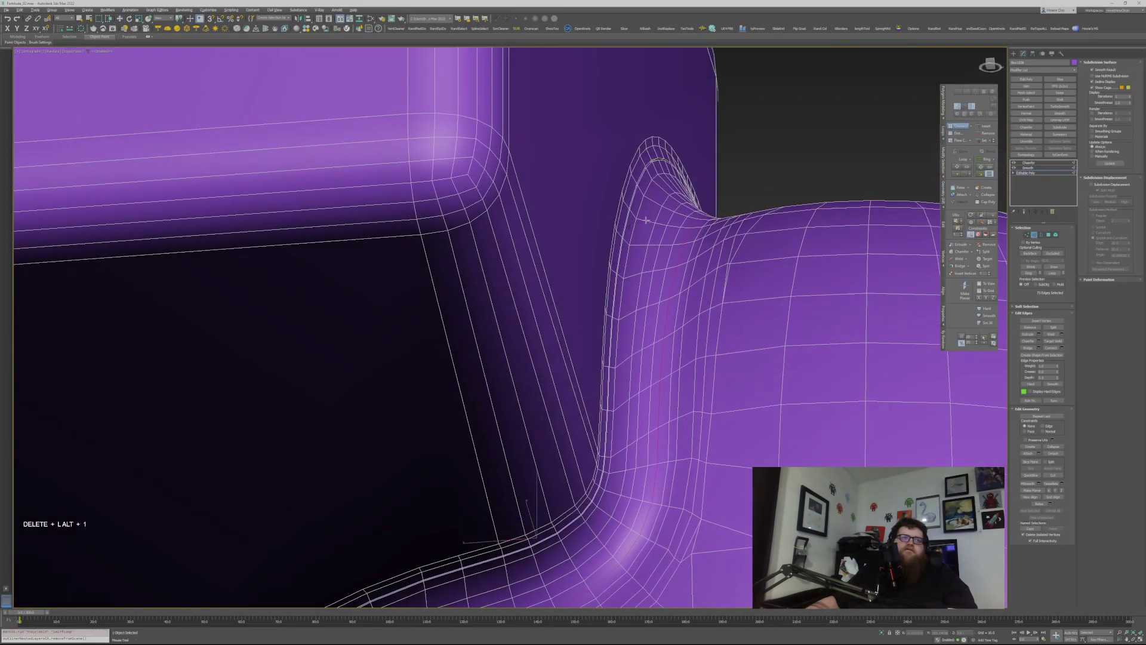
Step: Apply Set Flow to the remaining edge loops around the curved strip's upper bend
left_click(638, 211, "ctrl")
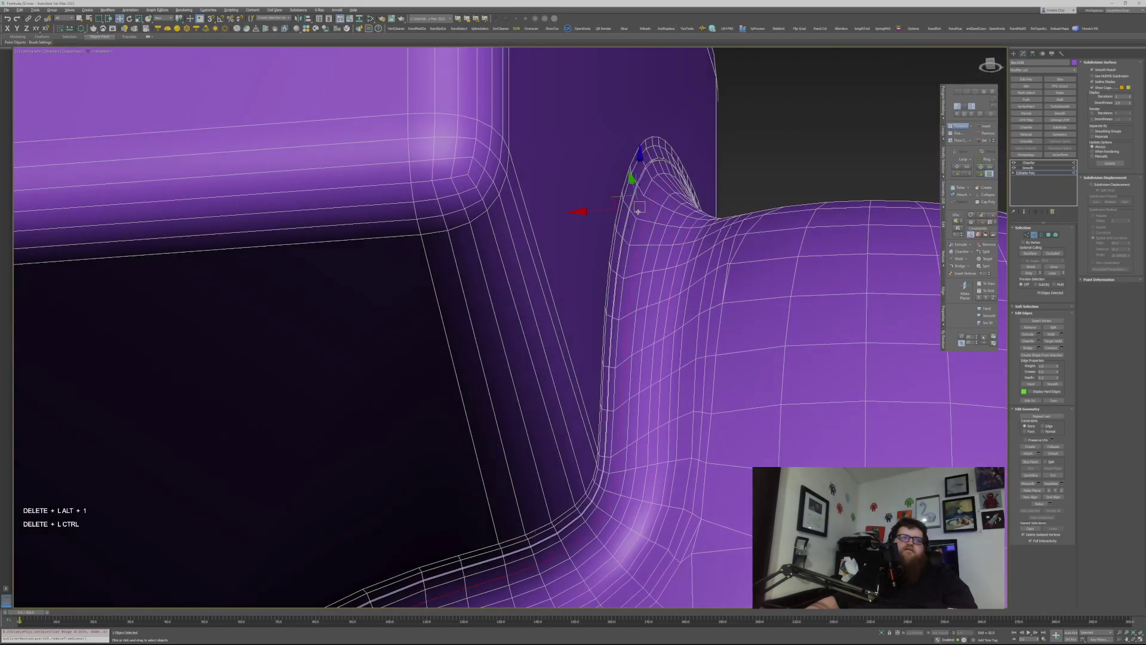
left_click(650, 210, "ctrl")
left_click(672, 213, "ctrl")
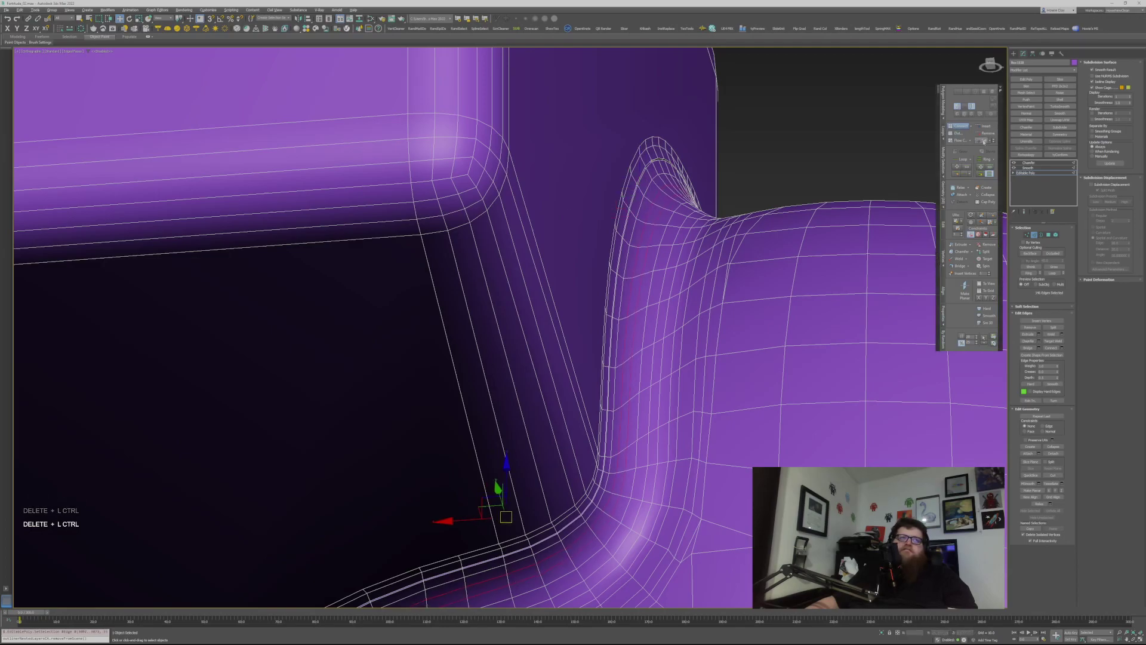
Step: Leave edge editing and inspect the blended box and sphere with the wireframe overlay off, then reselect the object
middle_click_drag(645, 301, 633, 391, "alt")
scroll(673, 356, "down", 4)
left_click(1033, 235)
left_click(710, 203)
key("F4")
scroll(507, 447, "down", 3)
middle_click_drag(507, 448, 627, 338)
scroll(554, 362, "down", 3)
left_click(628, 338)
key("F4")
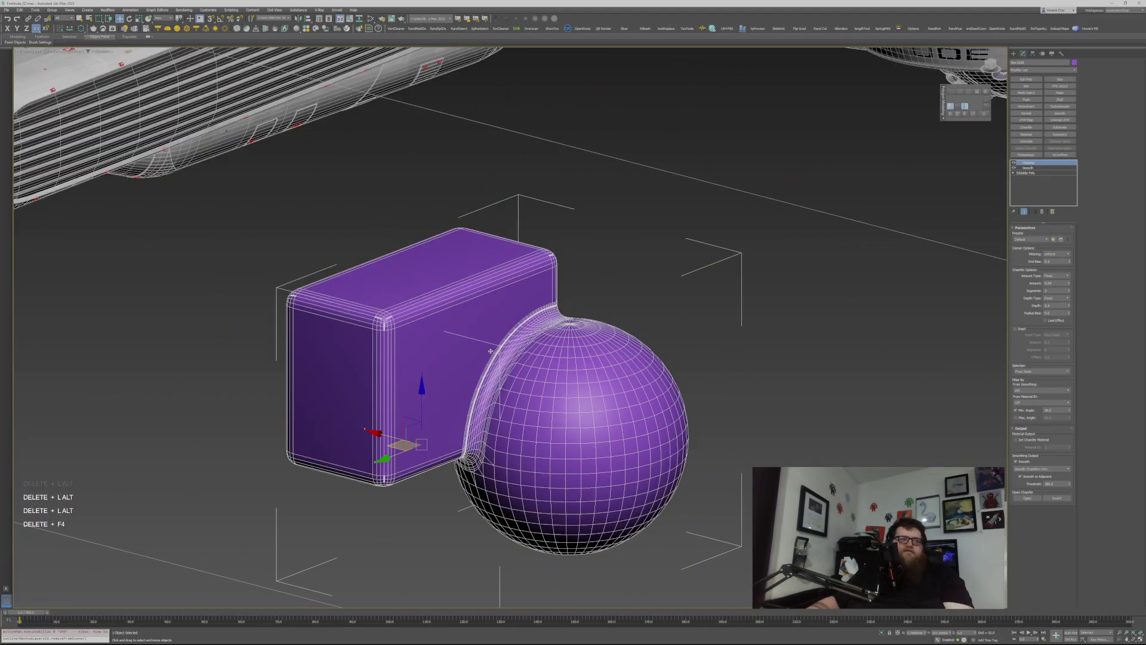
Step: Select only the box element in the base Editable Poly and QuickSlice it diagonally across its top towards the curved strip
scroll(657, 330, "up", 3)
left_click(1041, 174)
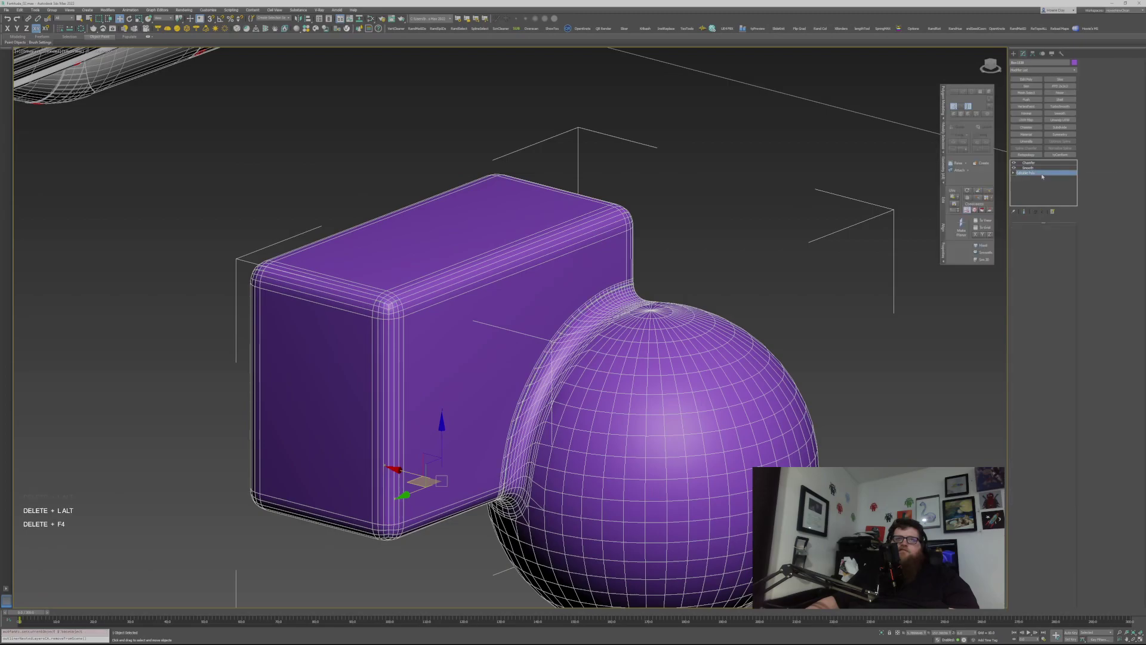
left_click(1056, 234)
left_click(691, 332)
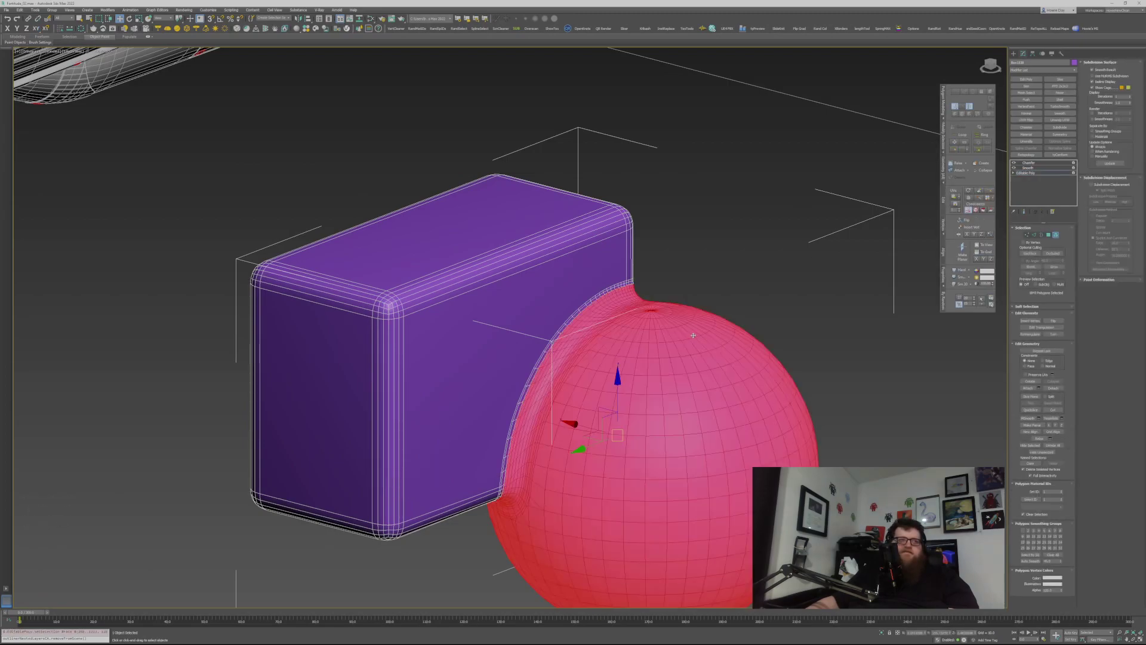
left_click(578, 292)
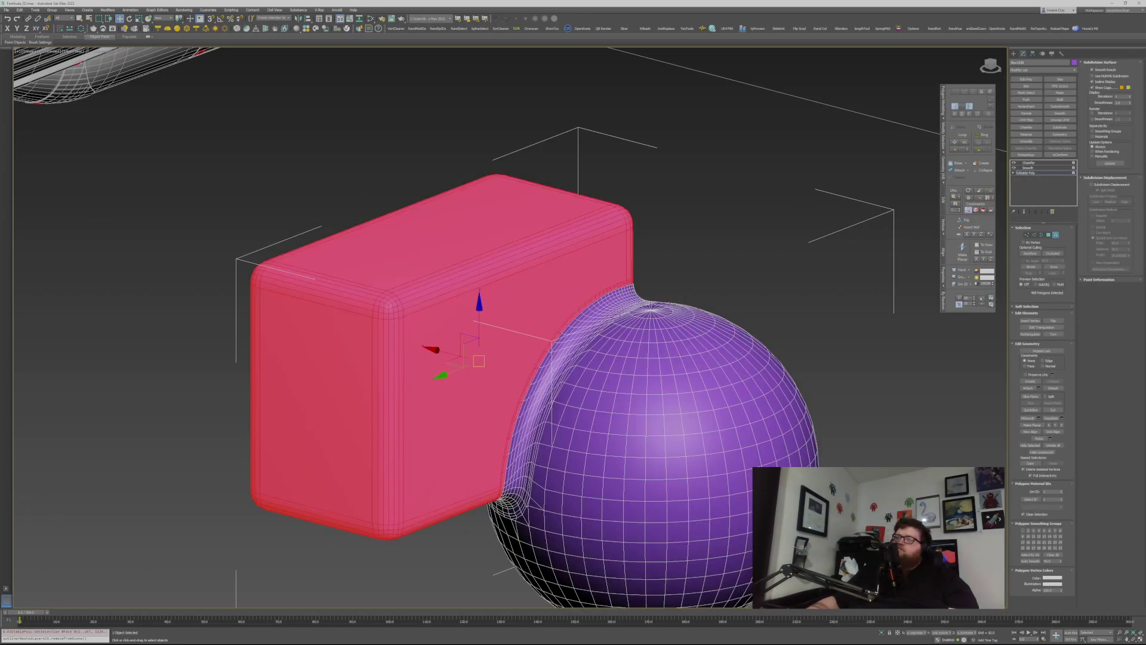
left_click(885, 361)
scroll(798, 283, "down", 2)
middle_click_drag(799, 284, 871, 381)
left_click(820, 326)
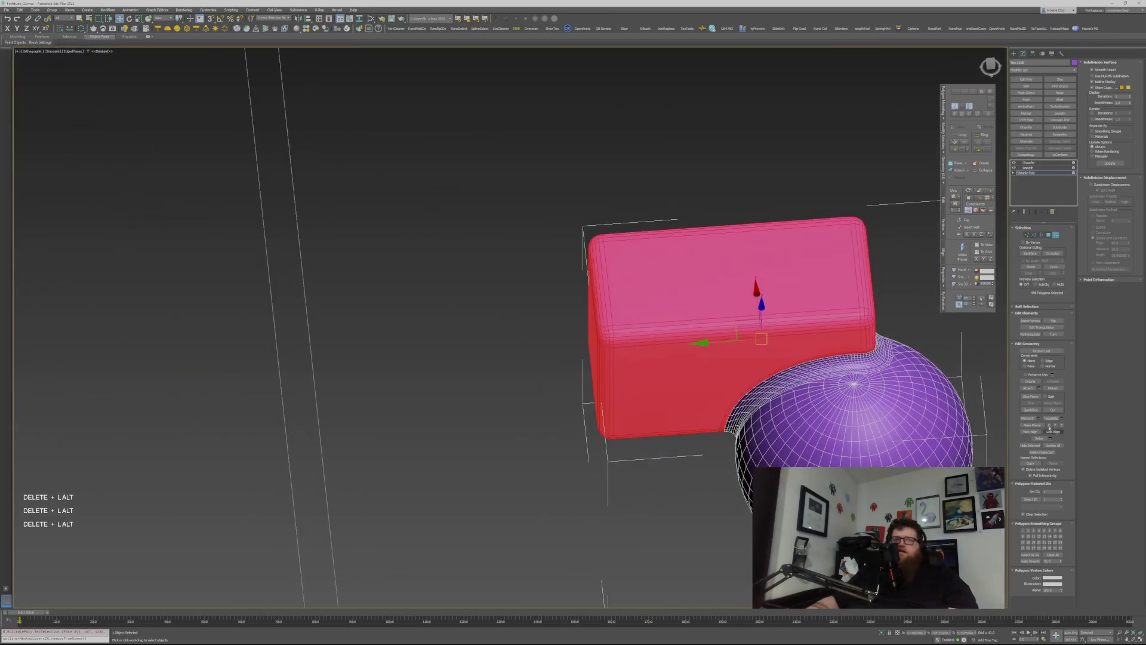
left_click(1030, 410)
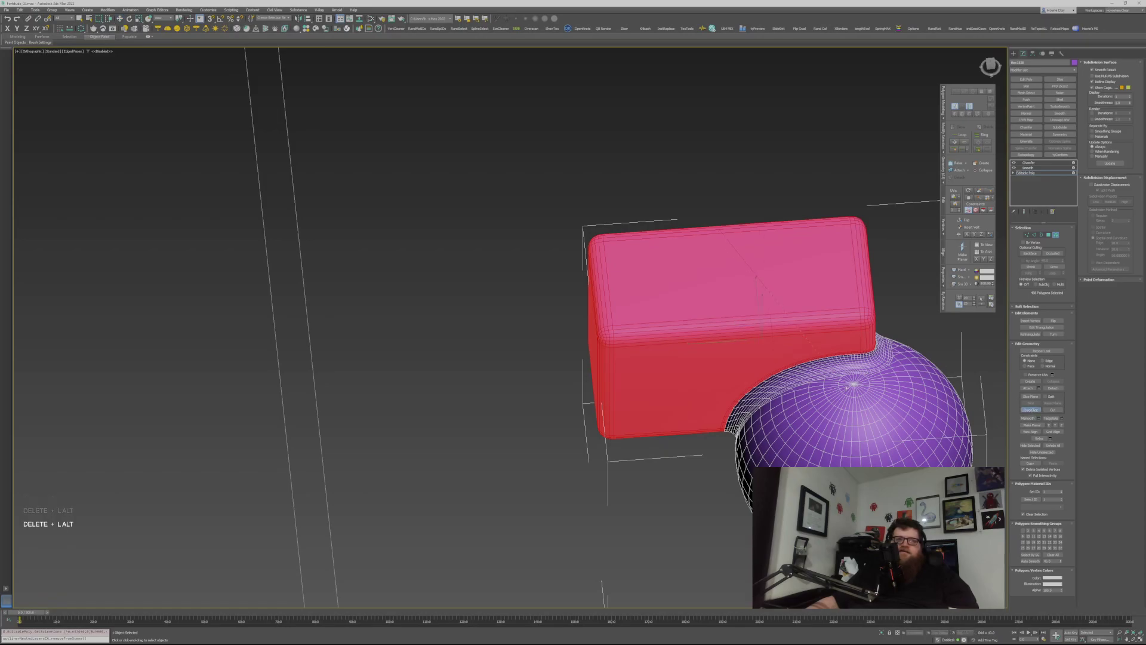
right_click(755, 276)
Step: Extrude the sliced edge loop on the box, split its centre edges, and leave edge editing
key("2")
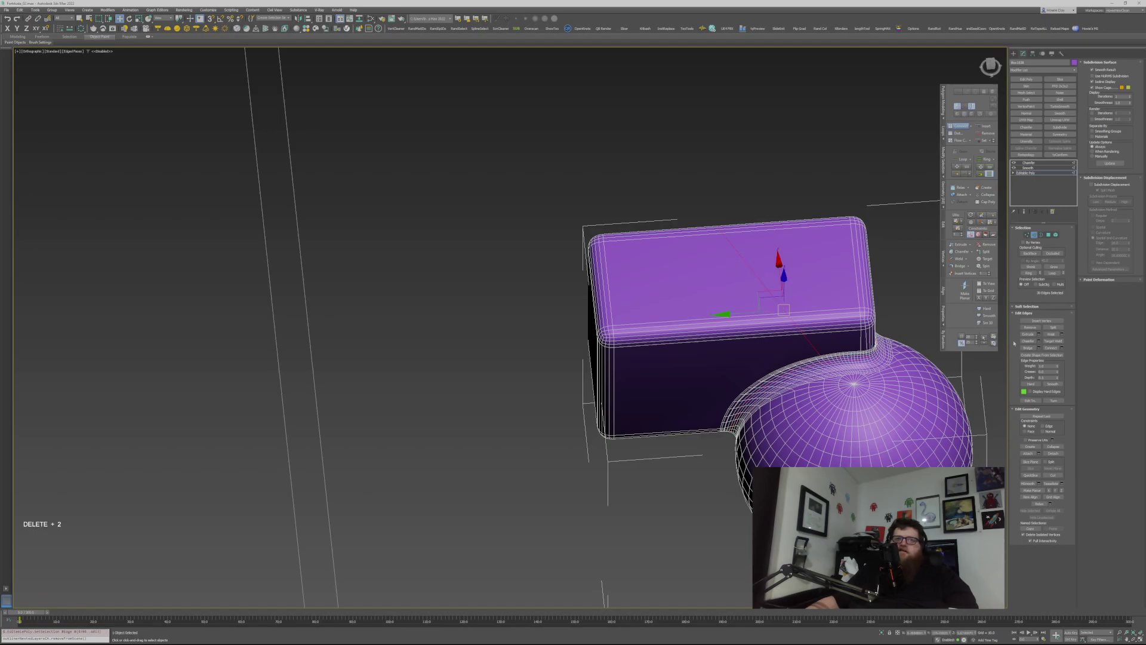
left_click(1038, 335)
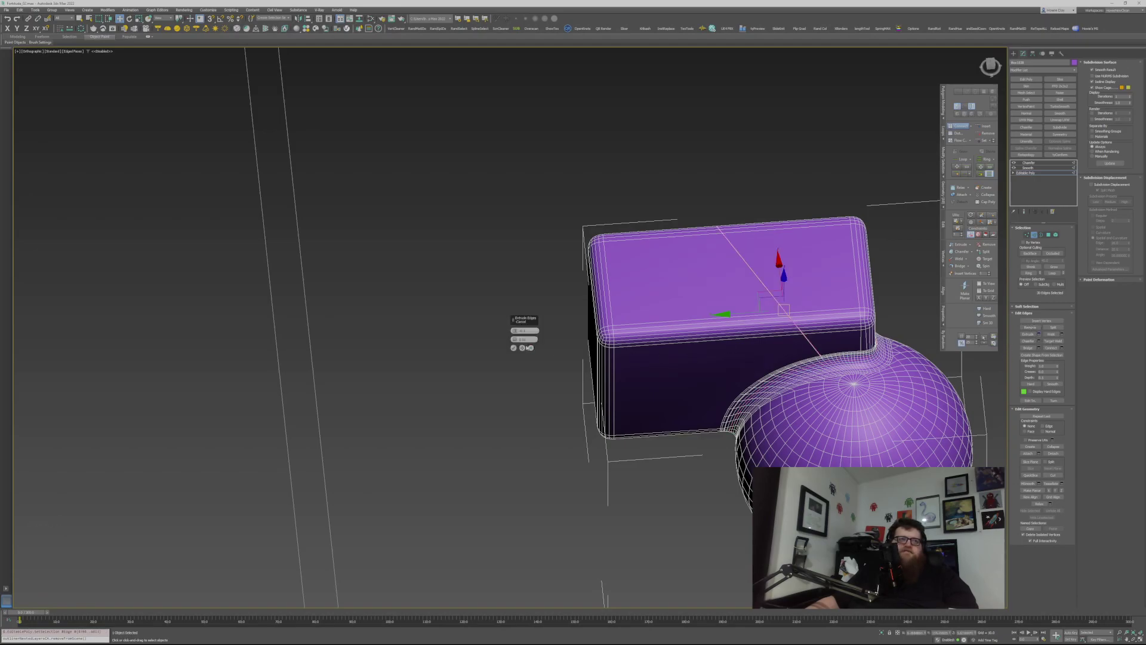
left_click(513, 348)
left_click(1054, 328)
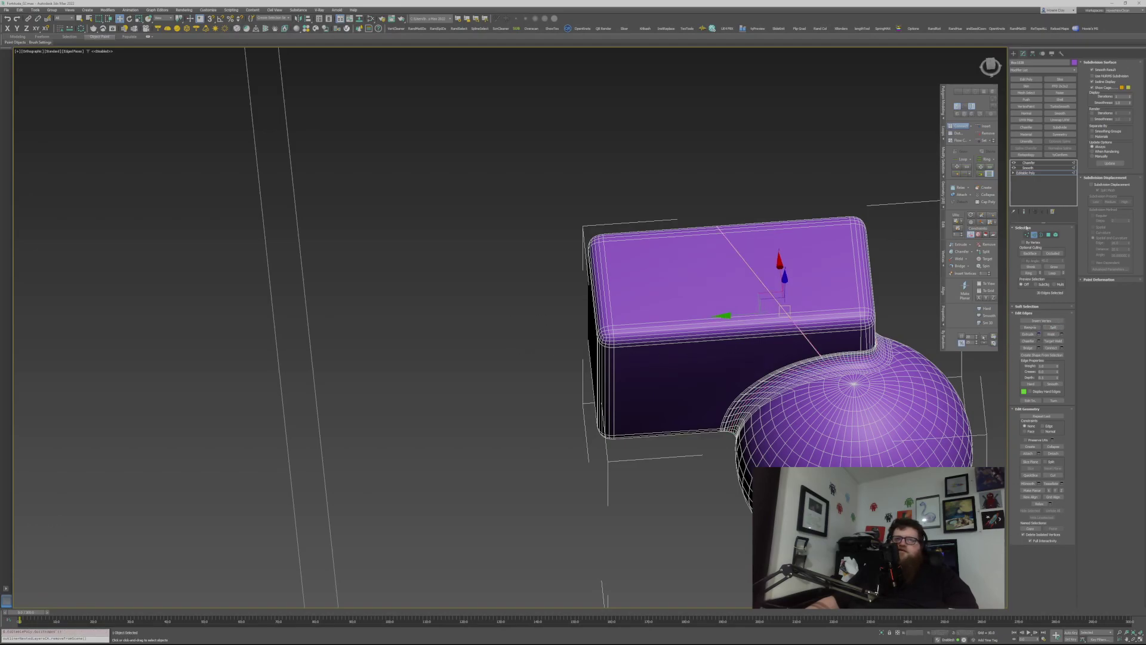
left_click(1034, 236)
Step: Inspect the new diagonal seam and its junction with the curved strip, comparing plain shading with the wireframe overlay
left_click(814, 130)
middle_click_drag(715, 376, 788, 353, "alt")
key("F4")
middle_click_drag(681, 350, 730, 331)
middle_click_drag(658, 422, 660, 422, "alt")
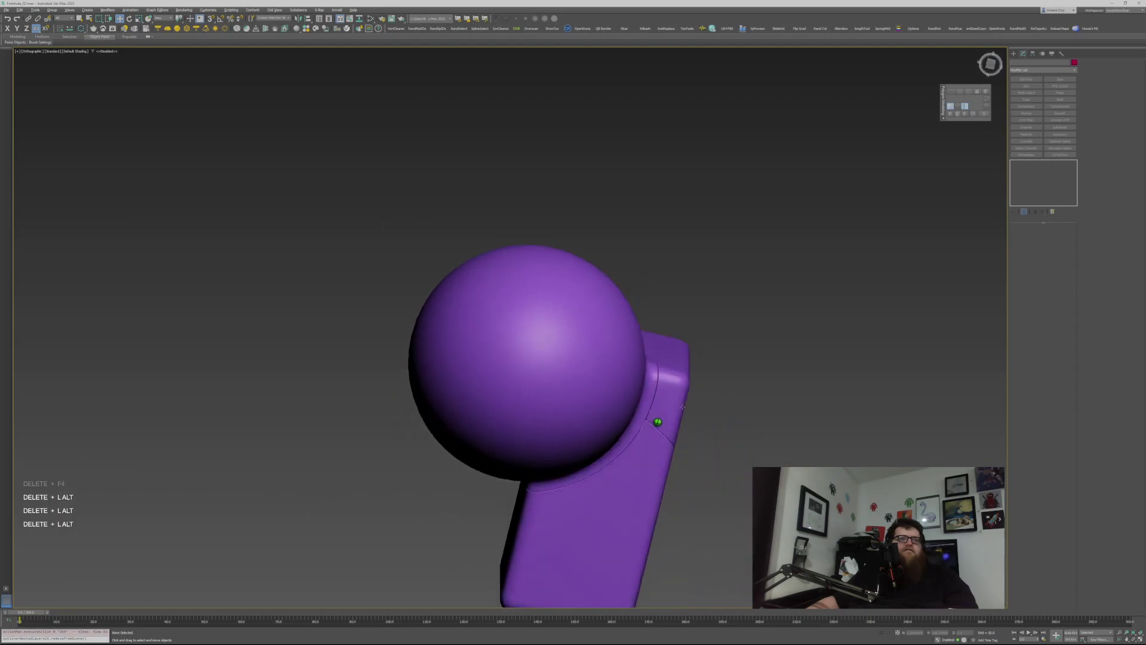
scroll(660, 422, "up", 10)
key("F4")
middle_click_drag(703, 388, 730, 352, "alt")
key("F4")
scroll(724, 387, "up", 4)
Step: Remove the unwanted edges near the seam junction in the base Editable Poly and return to the Chamfer modifier
left_click(728, 389)
left_click(1029, 174)
key("F4")
key("2")
key("ctrl+BackSpace")
scroll(750, 333, "down", 5)
middle_click_drag(750, 332, 1006, 280, "alt")
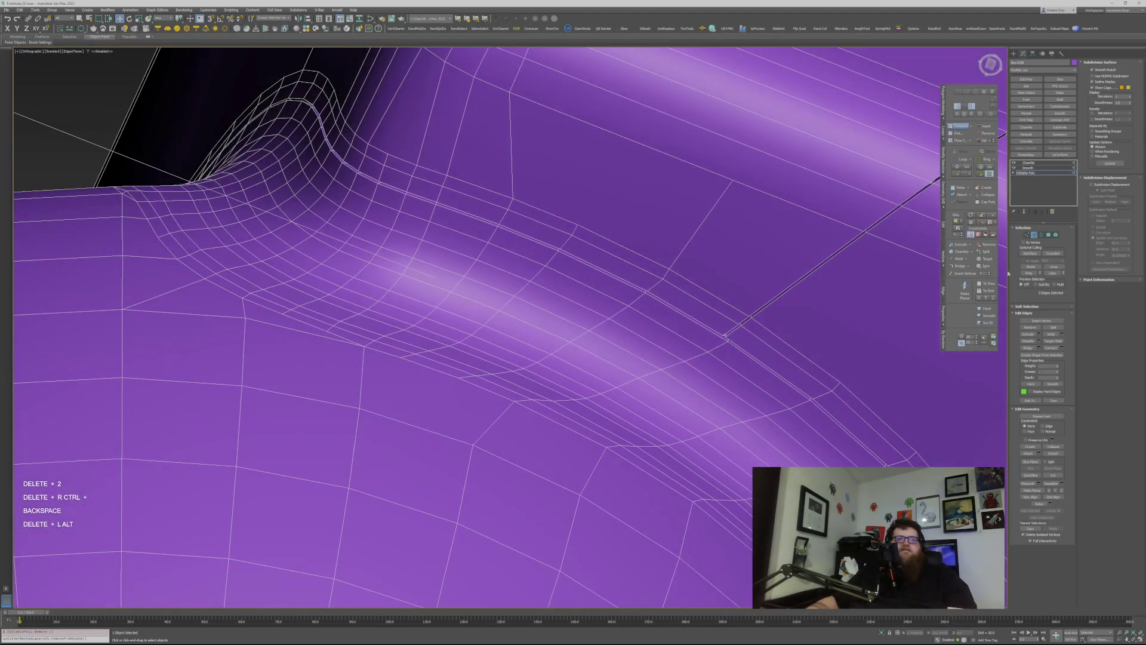
left_click(1034, 235)
left_click(1029, 162)
Step: Inspect the chamfered diagonal seam from several angles with the wireframe overlay off
scroll(631, 309, "down", 5)
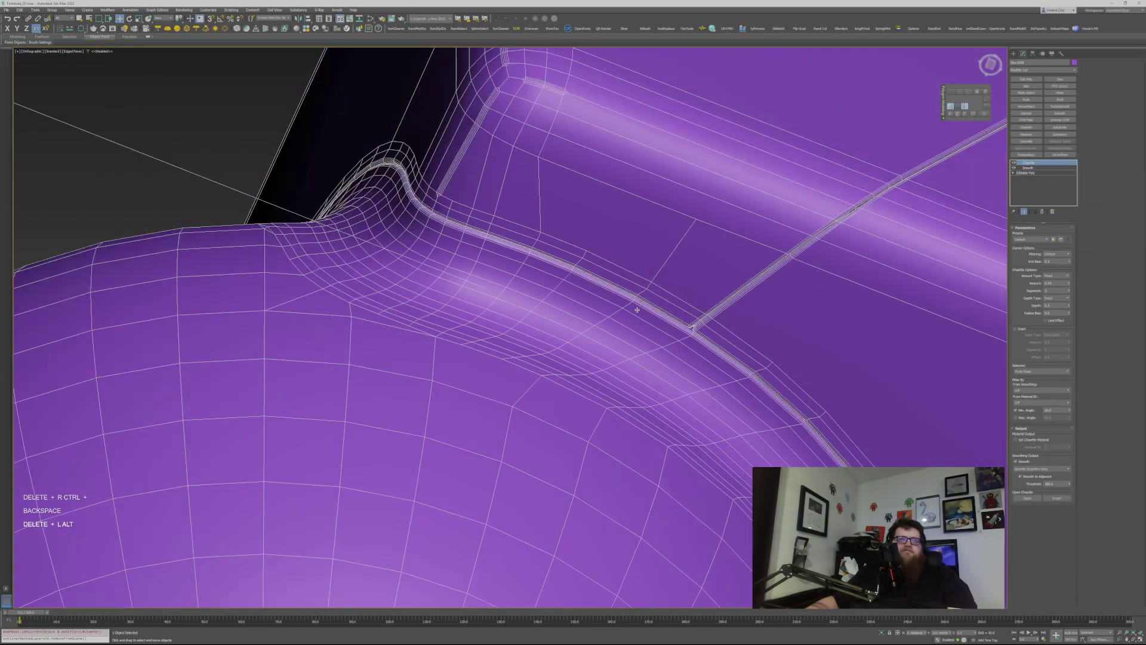
key("F4")
left_click(386, 155)
middle_click_drag(744, 327, 750, 273, "alt")
scroll(742, 325, "down", 5)
scroll(744, 272, "up", 5)
key("F4")
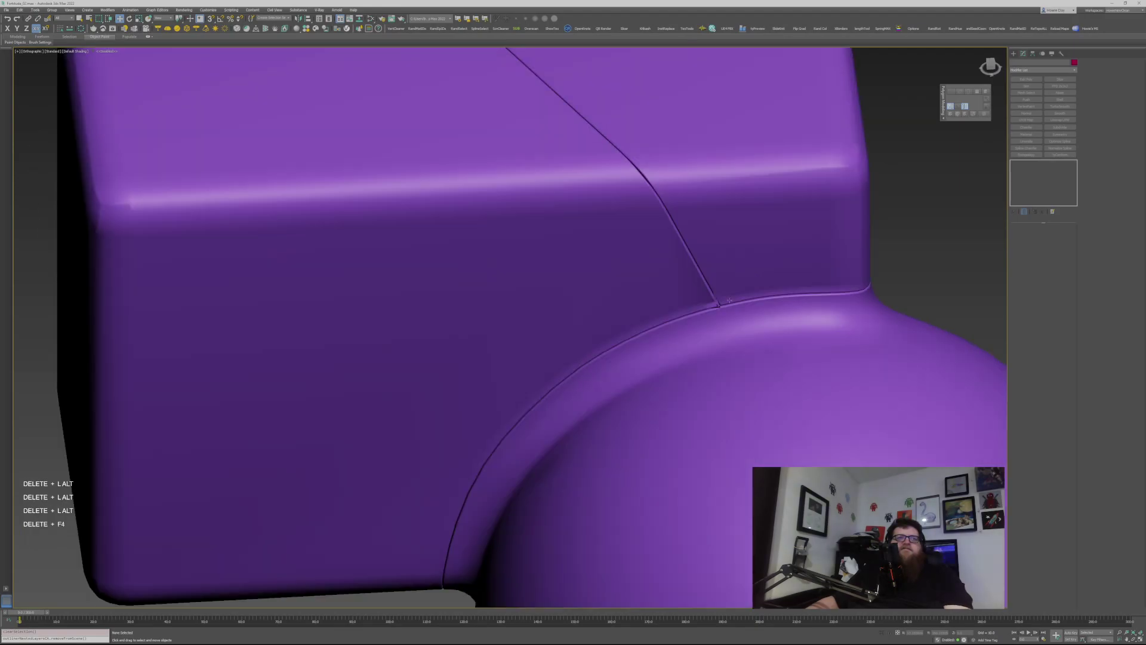
Step: Remove the stray edges where the diagonal seam meets the curved strip in the base mesh, and return to the Chamfer modifier
left_click(719, 303)
scroll(719, 303, "up", 6)
left_click(1048, 174)
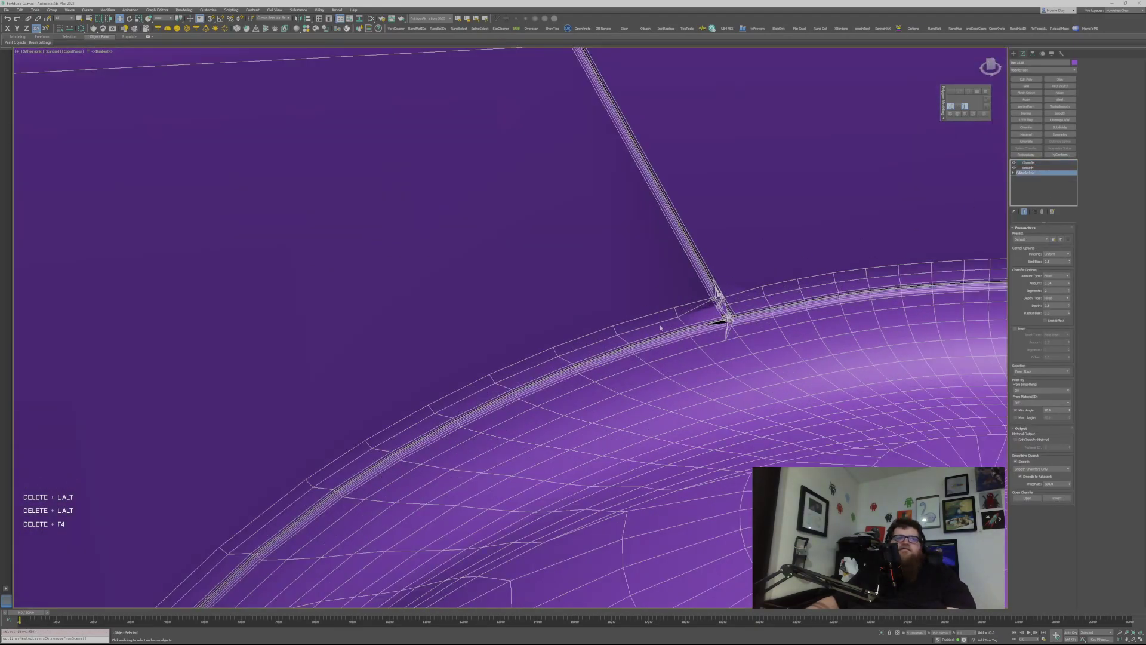
scroll(749, 313, "up", 3)
mouse_move(752, 312)
middle_mouse_down("alt")
mouse_move(729, 302)
mouse_move(752, 328)
mouse_move(726, 350)
mouse_move(724, 335)
mouse_move(754, 311)
middle_mouse_up("alt")
key("2")
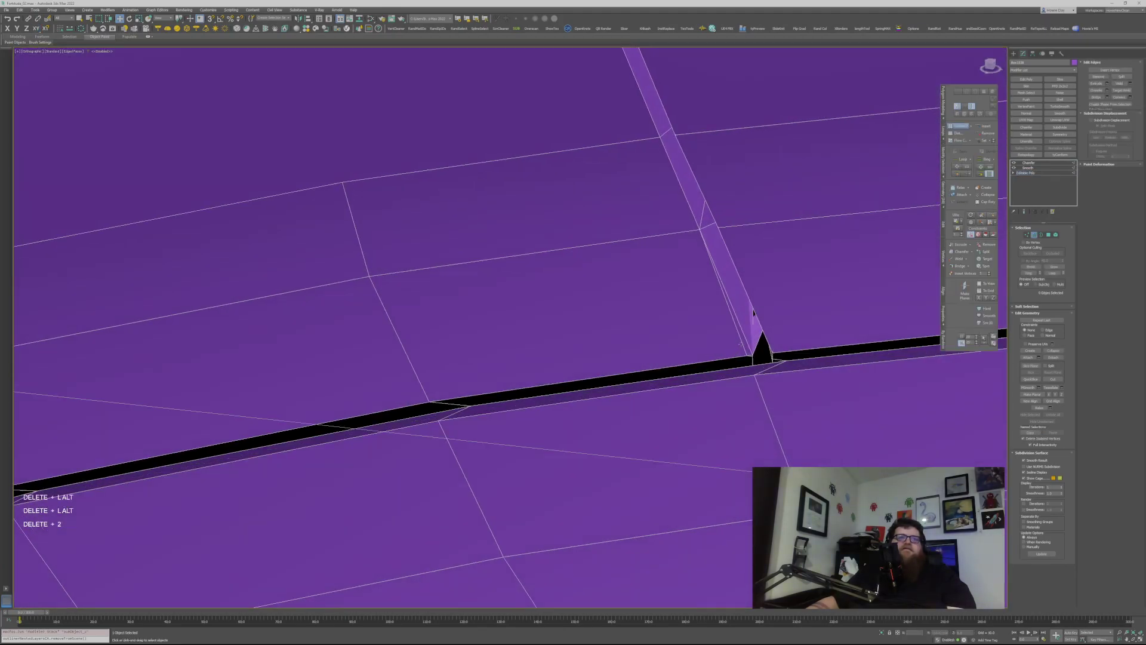
key("ctrl+BackSpace")
middle_click_drag(780, 338, 733, 281, "alt")
left_click(728, 272)
middle_click_drag(724, 322, 762, 314, "alt")
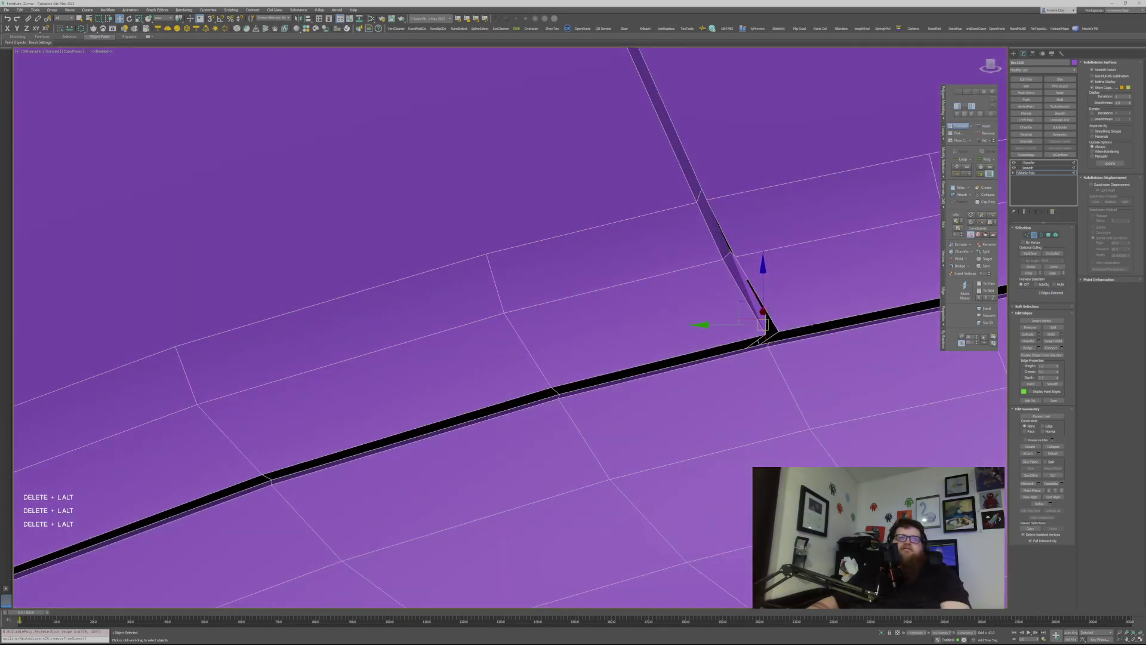
key("ctrl+BackSpace")
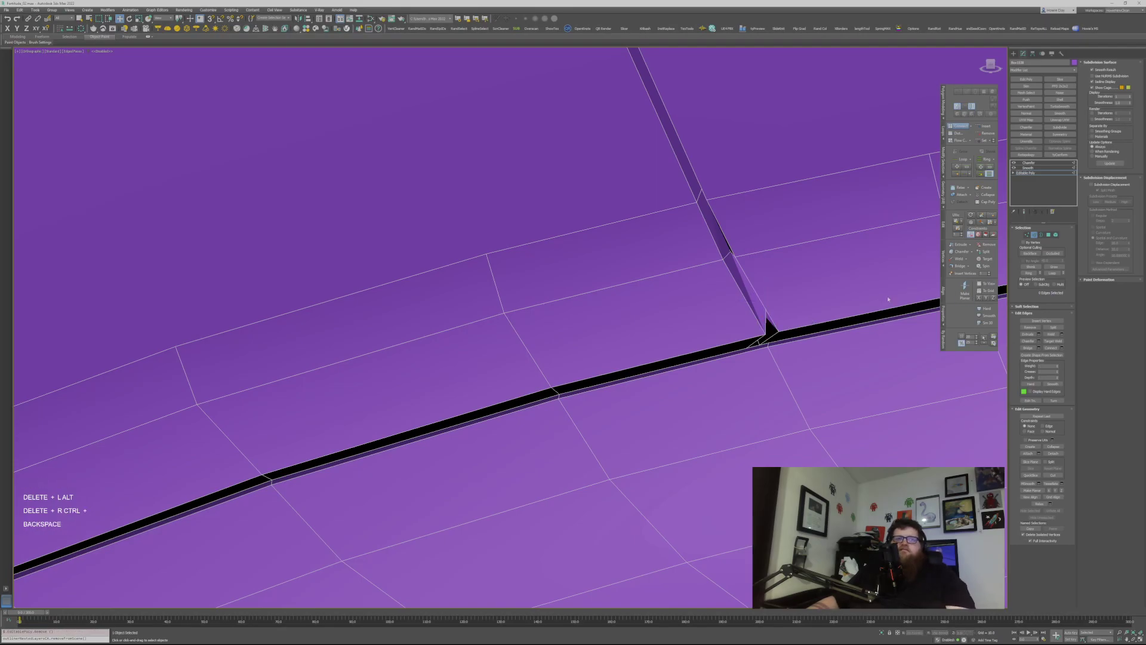
left_click(1027, 162)
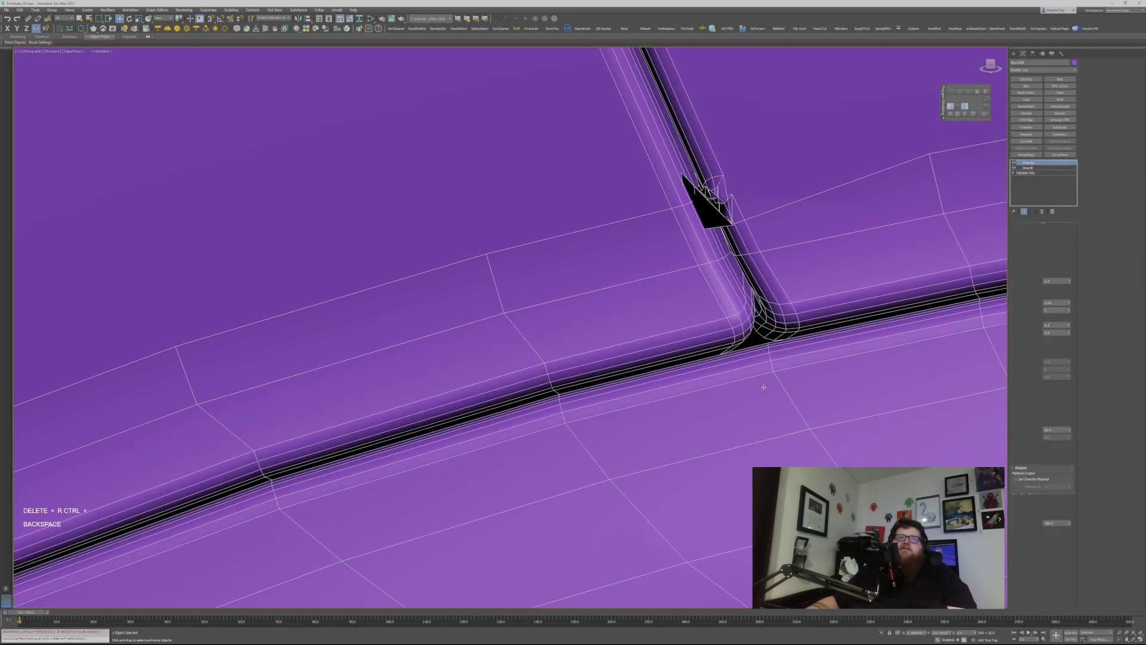
Step: Examine the base mesh vertices at the junction of the diagonal seam and the strip in wireframe display
left_click(1025, 172)
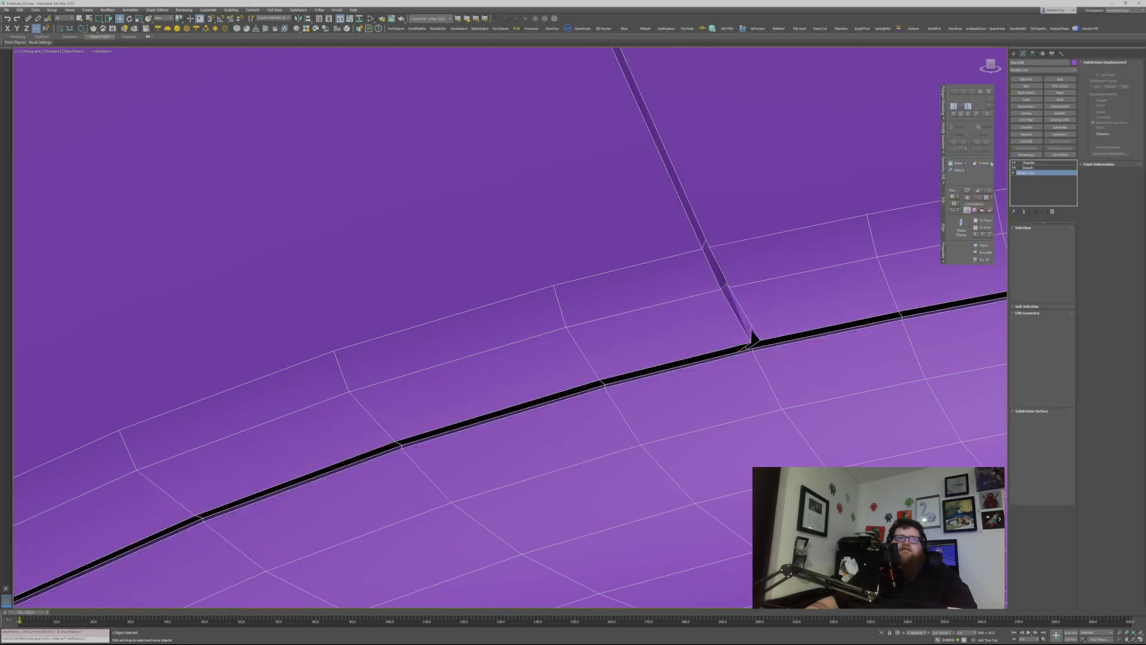
key("1")
left_click(707, 242)
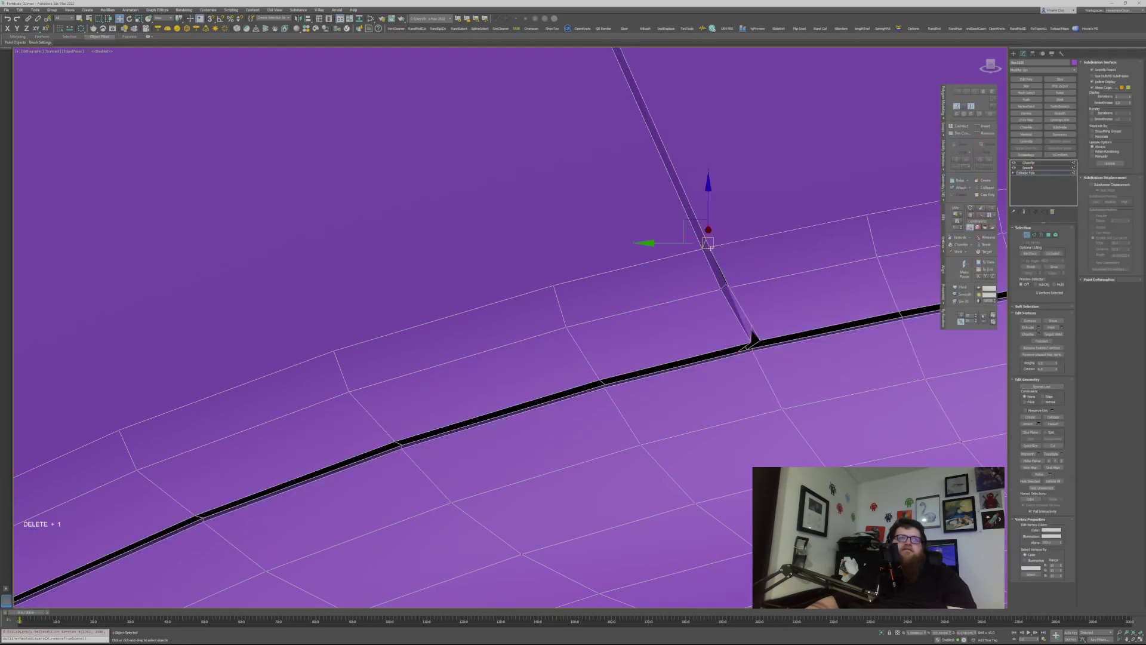
key("F3")
key("shift+z")
key("shift+z")
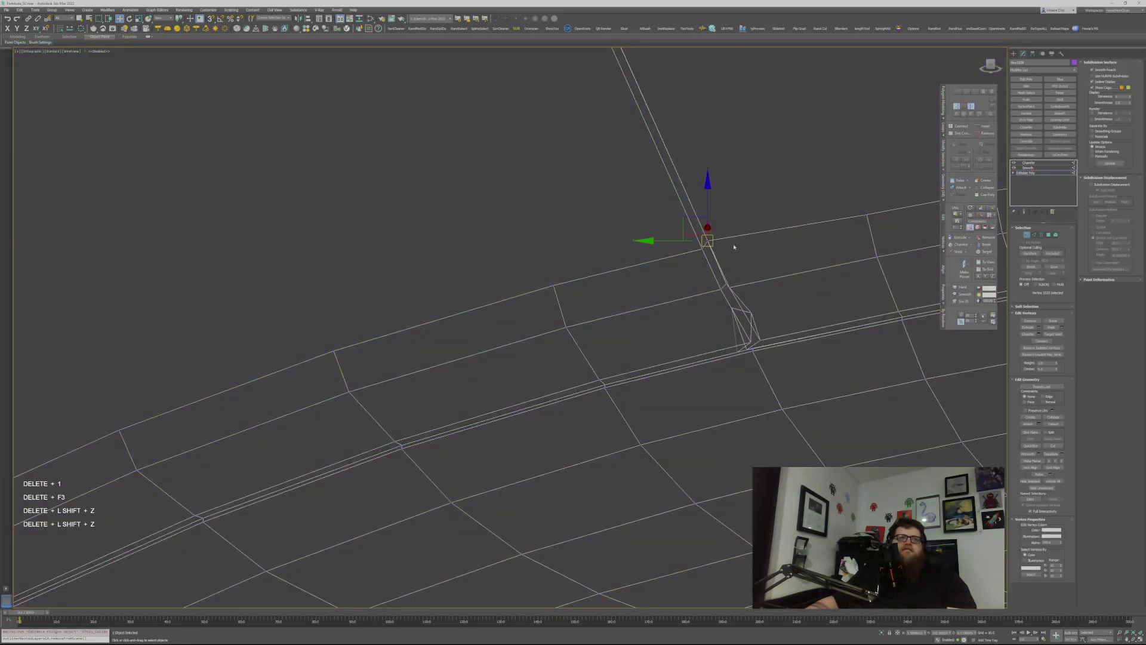
middle_click_drag(725, 278, 754, 277, "alt")
key("ctrl+z")
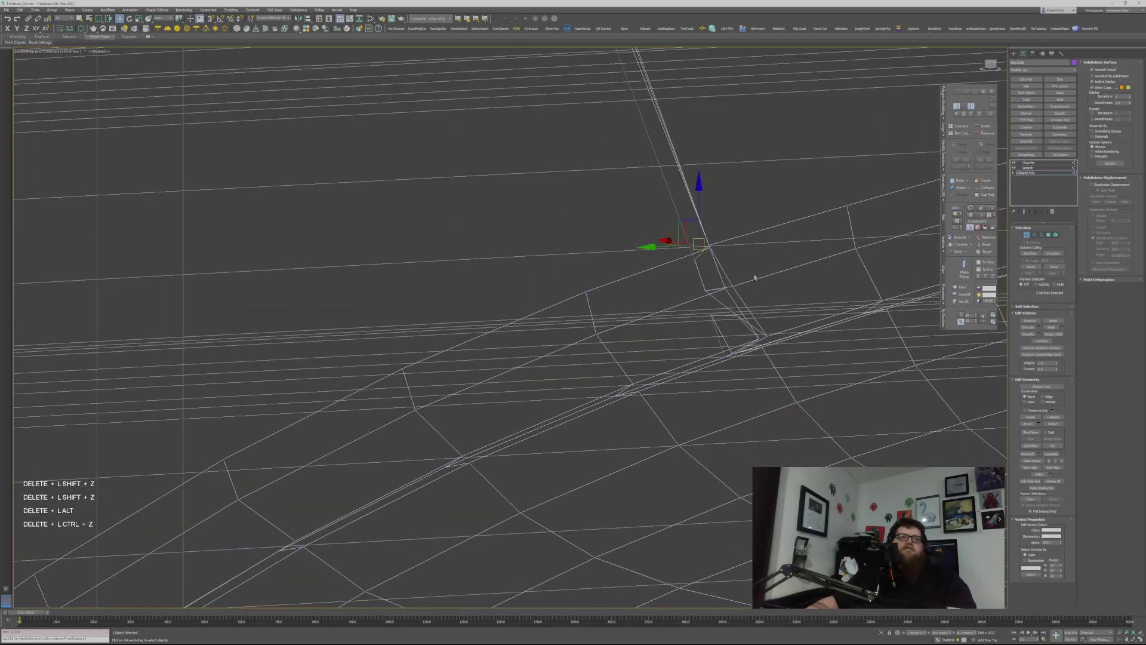
left_click_drag(691, 228, 688, 276, "alt")
middle_click_drag(749, 279, 696, 276, "alt")
key("z")
scroll(572, 374, "down", 10)
middle_click_drag(581, 388, 723, 207)
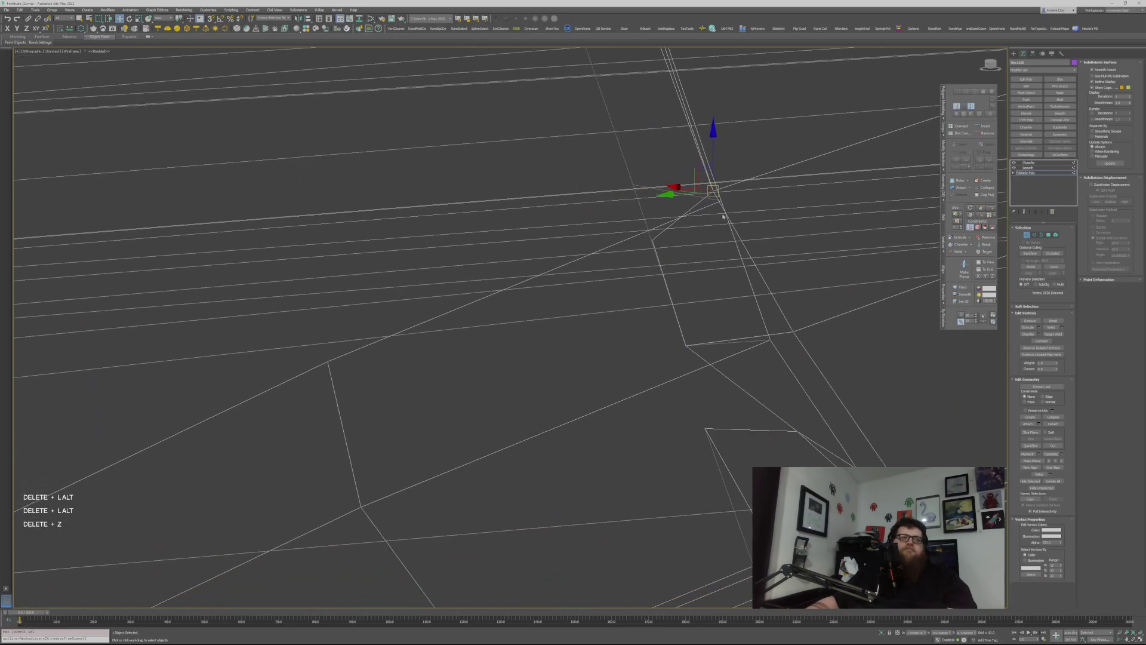
middle_click_drag(766, 337, 808, 282, "alt")
key("ctrl+z")
key("ctrl+z")
left_click(757, 191)
middle_click_drag(740, 305, 783, 269, "alt")
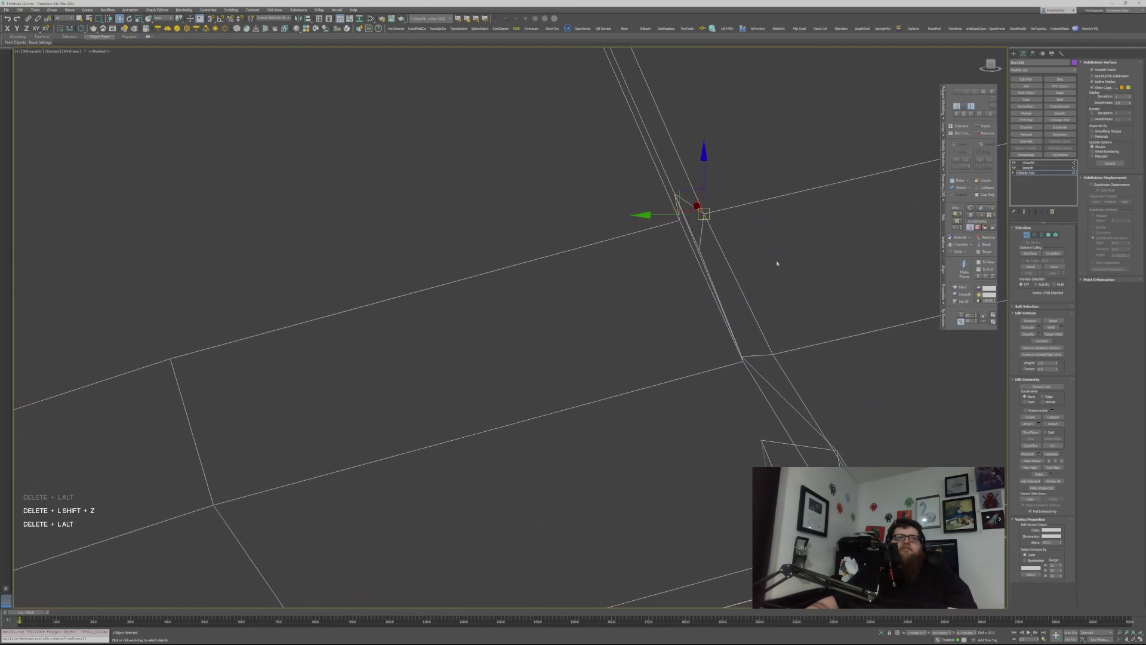
Step: Check individual edges along the seam junction, then return to the Chamfer modifier in shaded display
key("2")
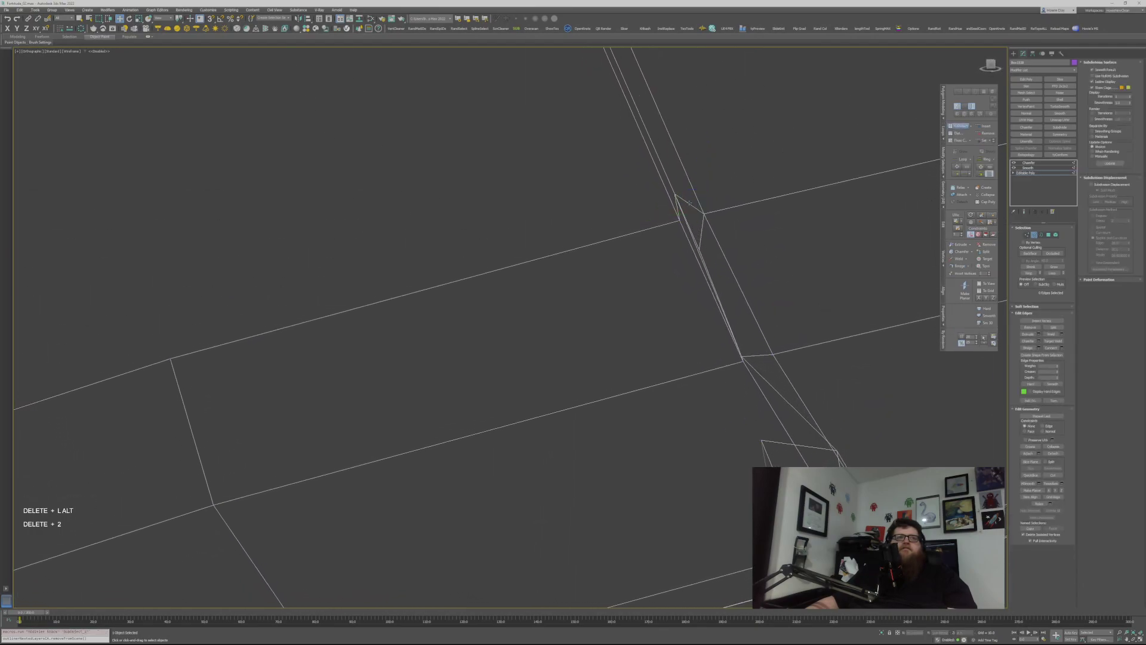
left_click(692, 226)
key("shift+z")
middle_click_drag(733, 317, 681, 212, "alt")
left_click(682, 210)
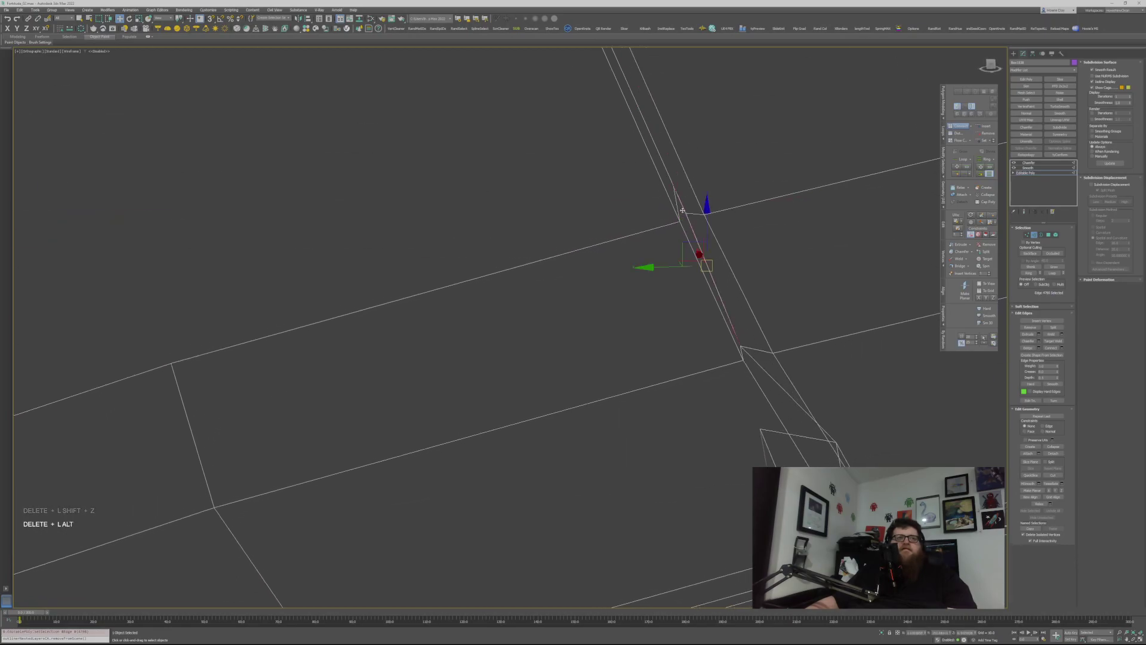
left_click(1032, 234)
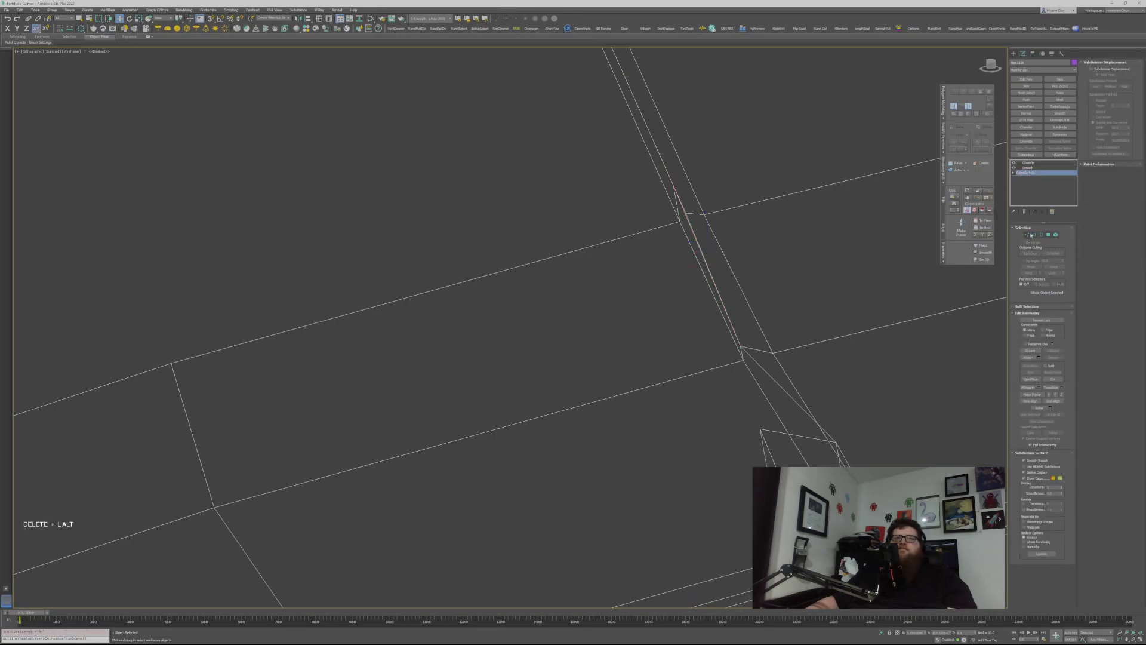
left_click(1029, 162)
key("F3")
Step: Clear the selection and view the blended demo object alongside the spaceship model with the wireframe overlay off
scroll(693, 364, "up", 2)
scroll(695, 370, "down", 7)
key("F4")
left_click(880, 327)
middle_click_drag(476, 567, 698, 397)
scroll(518, 480, "down", 5)
middle_click_drag(701, 462, 474, 188, "alt")
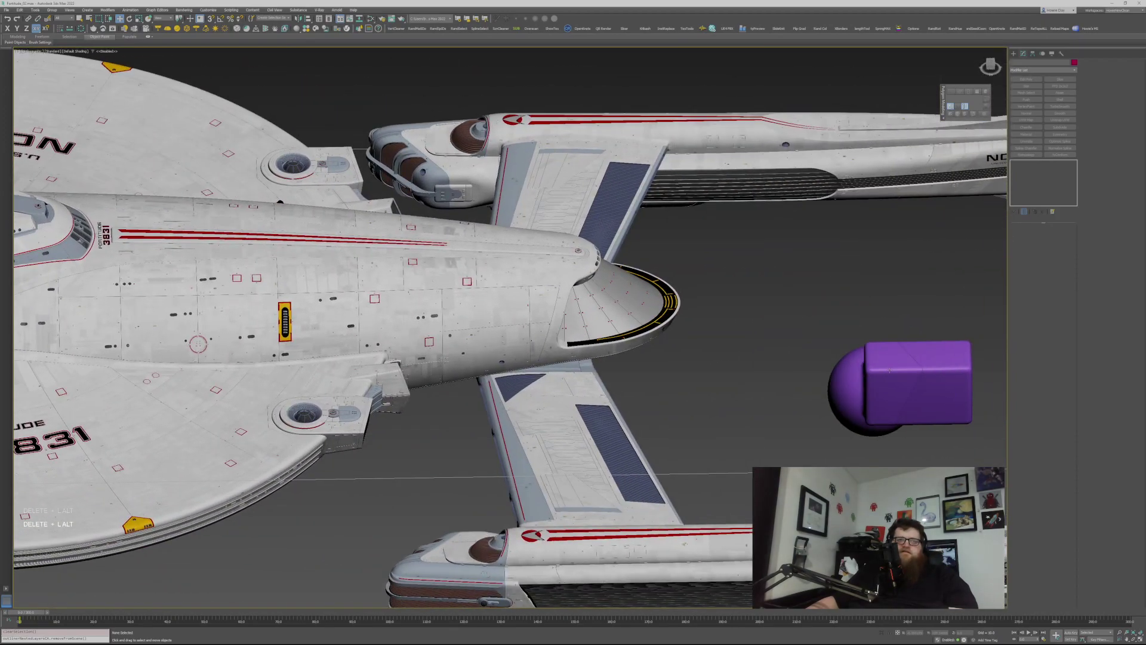
middle_click_drag(894, 380, 881, 346, "alt")
Step: Reselect the blended object's base Editable Poly and examine the topology around the box corner above the curved strip
key("F4")
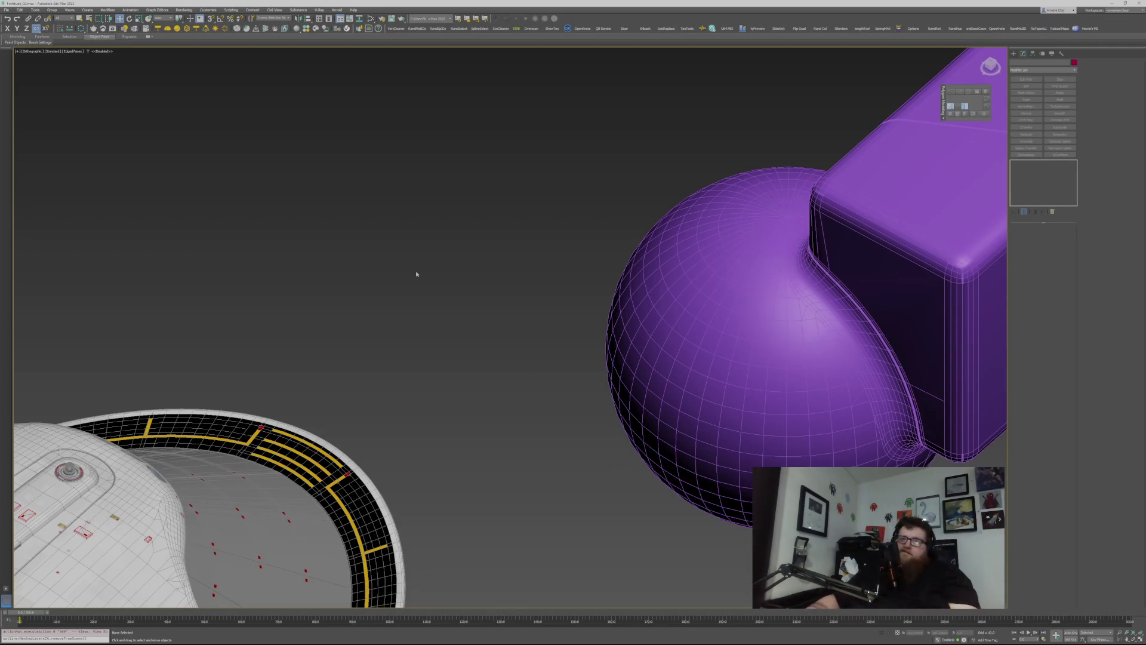
middle_click_drag(742, 311, 861, 289, "alt")
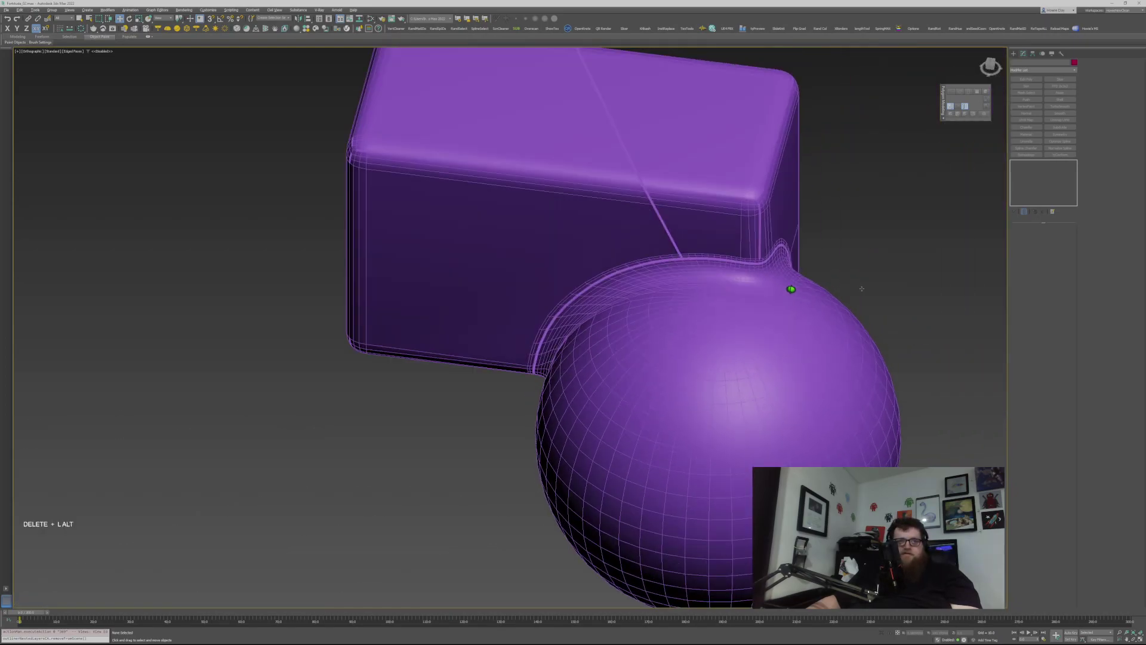
scroll(756, 208, "up", 5)
middle_click_drag(757, 209, 898, 229, "alt")
key("F4")
left_click(767, 249)
key("F4")
left_click(1026, 172)
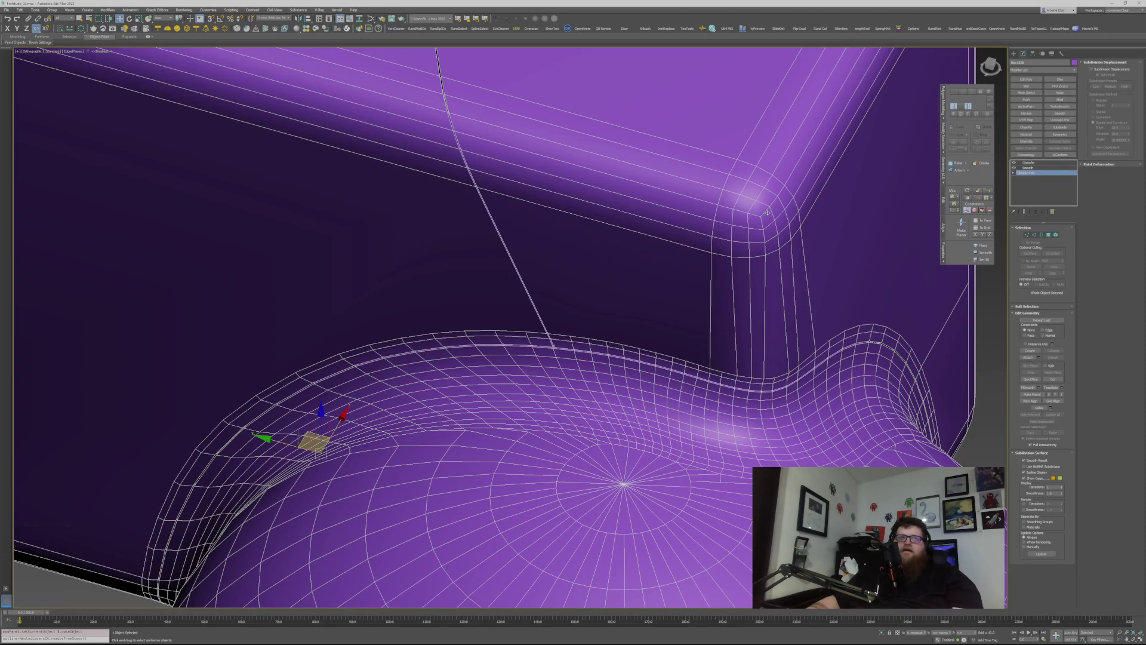
middle_click_drag(753, 256, 780, 293, "alt")
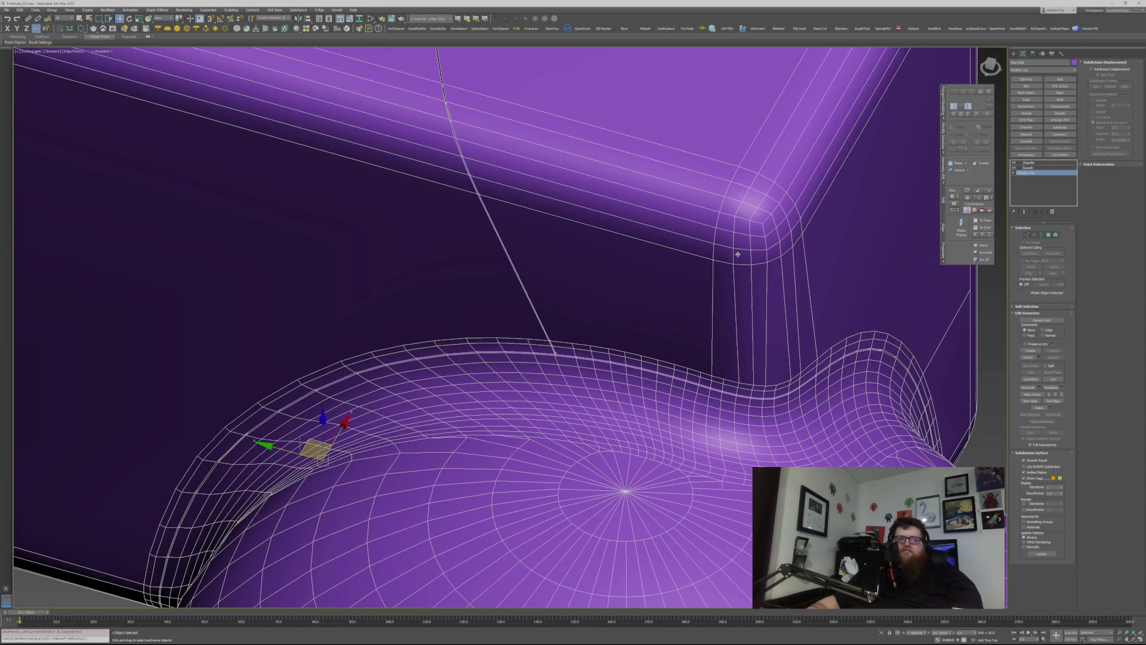
middle_click_drag(712, 210, 766, 182, "alt")
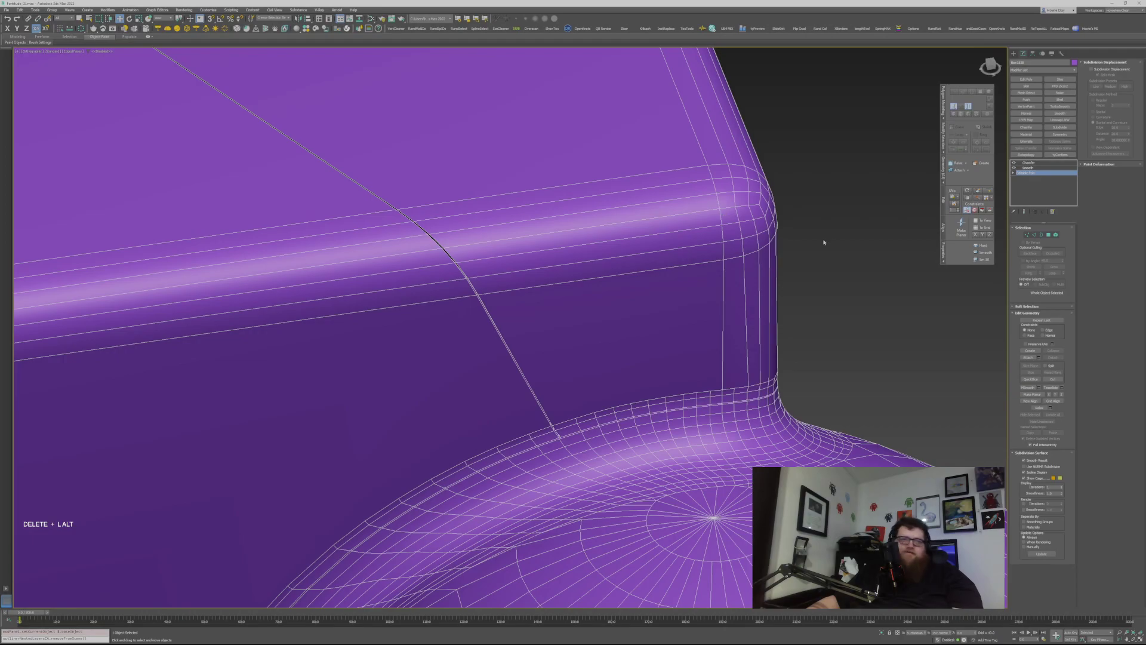
Step: Try an automatic smoothing threshold of 35 on the Smooth modifier below the Chamfer
left_click(1028, 168)
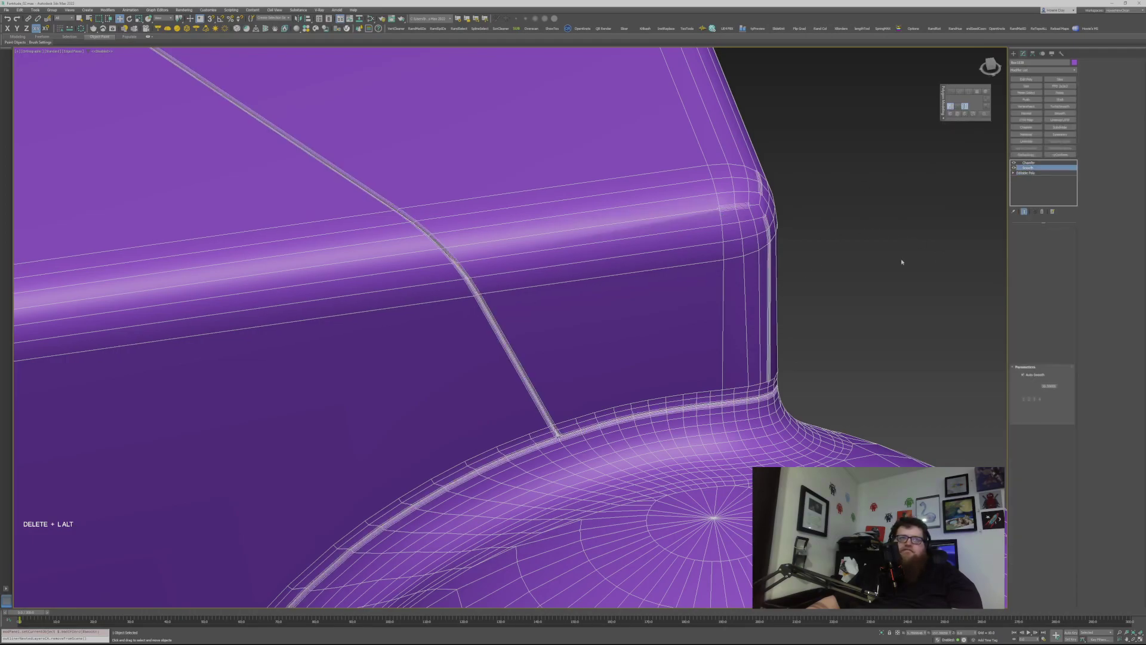
key("Delete")
type("35")
key("Delete")
key("Delete")
key("Delete")
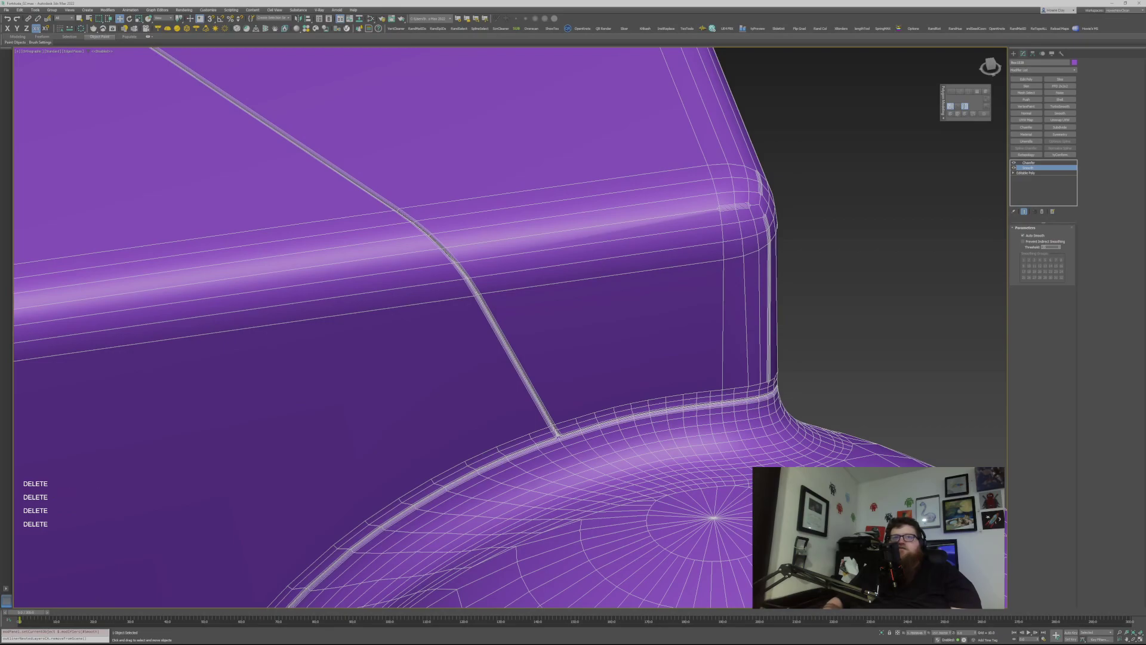
left_click(1028, 162)
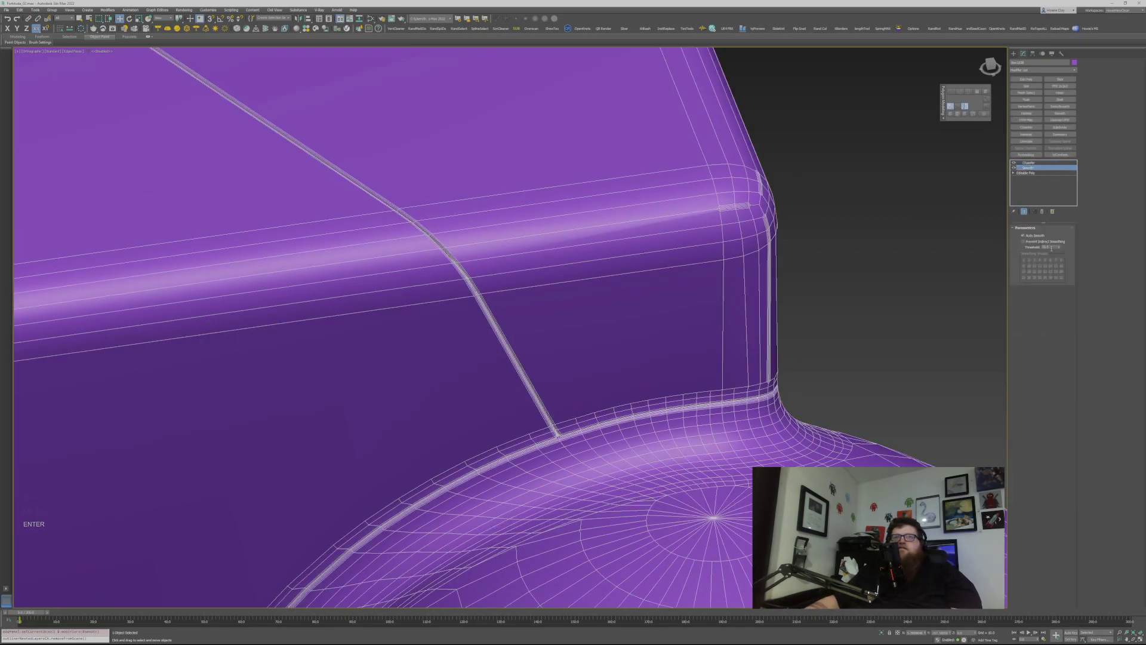
Step: Try a smoothing threshold of 45, then set it to 30 with Prevent Indirect Smoothing enabled
type("45")
key("KP_Enter")
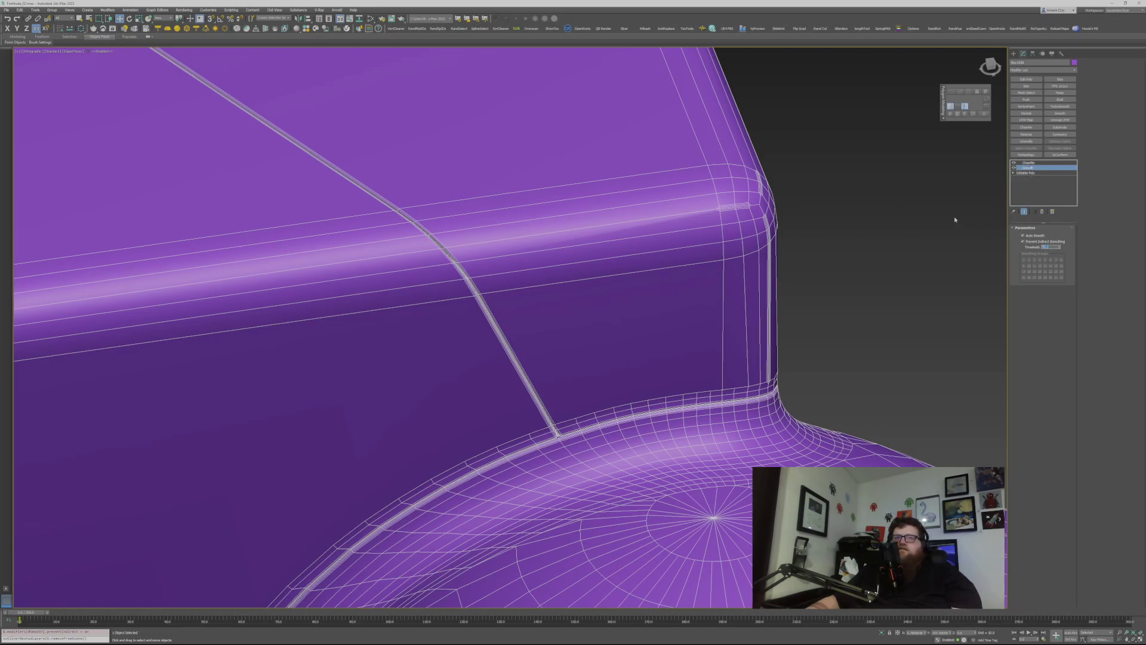
type("30")
key("KP_Enter")
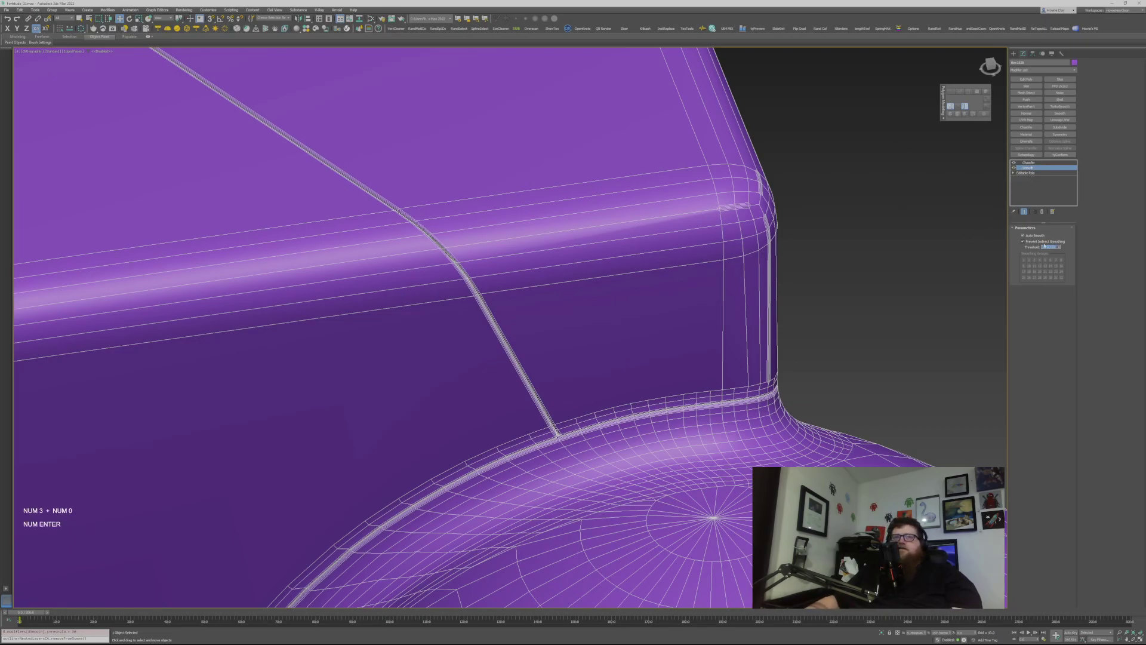
Step: Change the Chamfer modifier's edge picking option for From Smoothing and clear the selection
left_click(1028, 162)
left_click(1037, 390)
left_click(1030, 406)
left_click(806, 173)
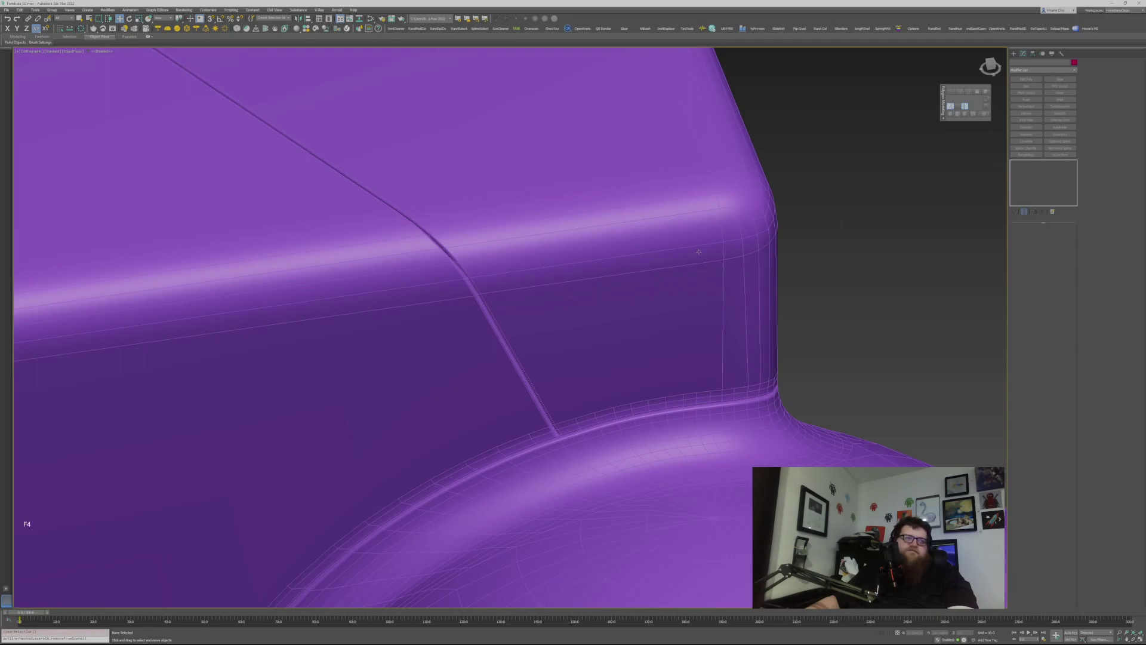
Step: Examine the shaded box corner and curved strip with the edge overlay off, then reselect the blended object
key("F4")
middle_click_drag(686, 262, 824, 253)
scroll(824, 253, "down", 3)
middle_click_drag(747, 263, 758, 271, "alt")
middle_click_drag(641, 431, 636, 478, "alt")
scroll(845, 412, "up", 3)
key("F5")
left_click(874, 351)
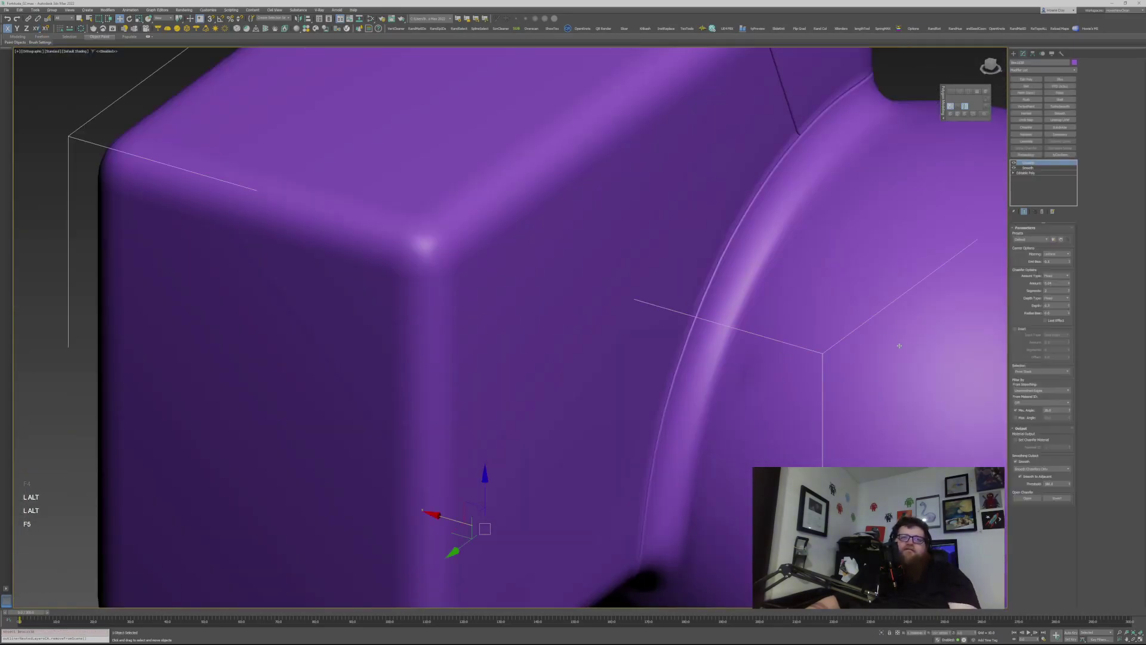
Step: Inspect the base Editable Poly's topology between the box edge and the sphere at vertex level with Target Weld active
left_click(1033, 173)
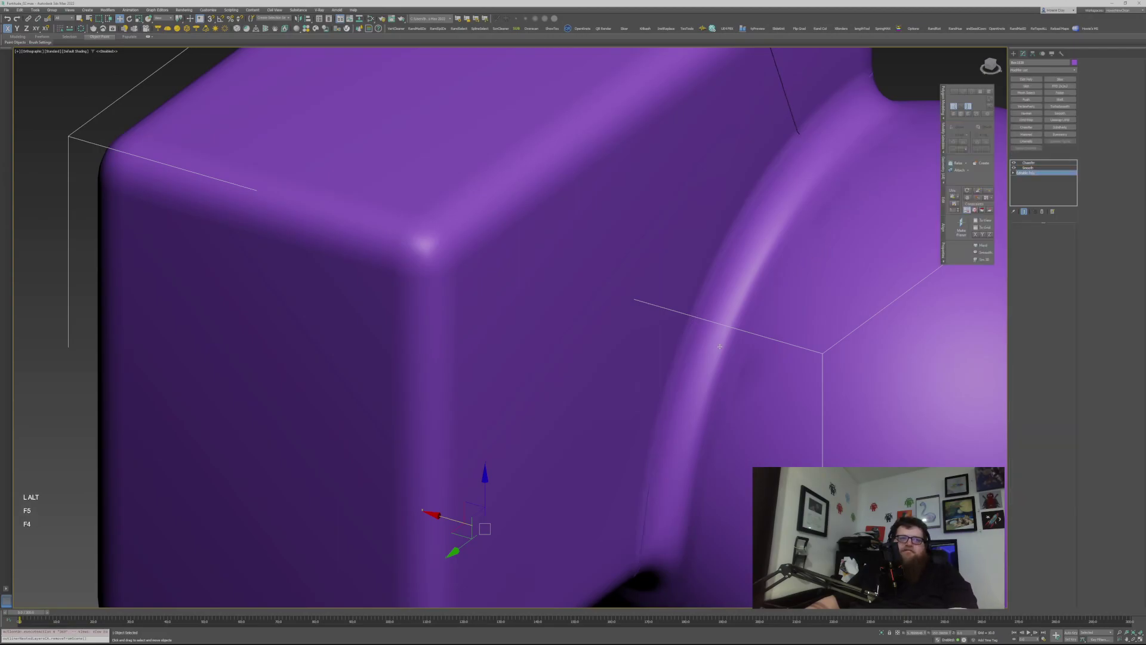
key("F4")
middle_click_drag(742, 381, 723, 375, "alt")
scroll(724, 375, "up", 10)
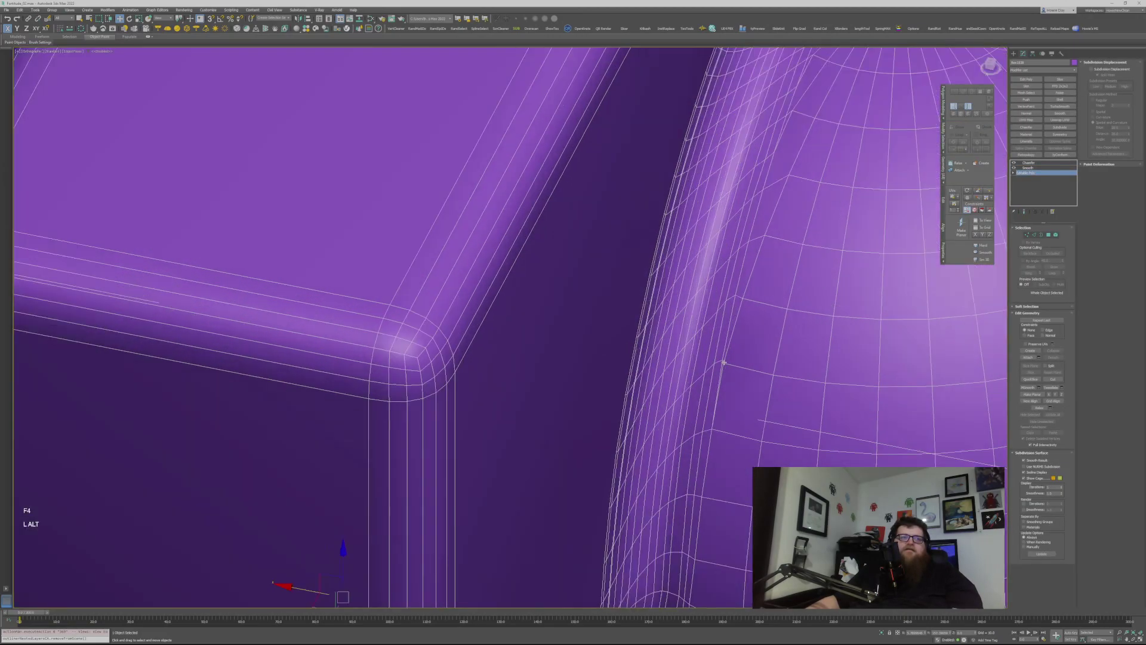
key("1")
key("ctrl+shift+w")
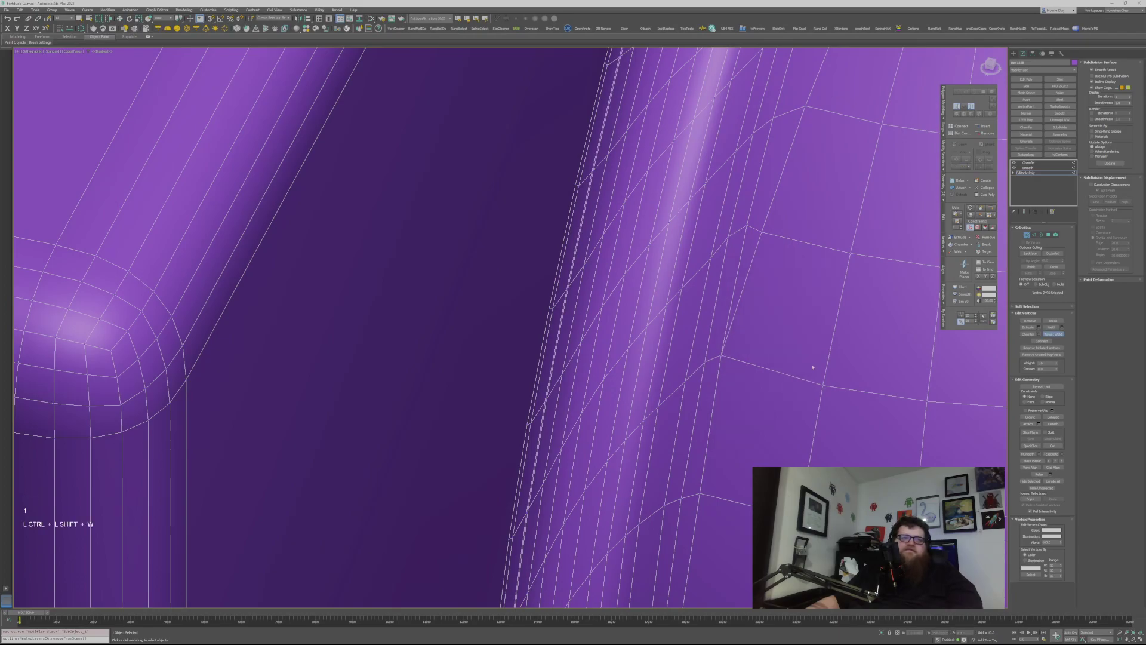
middle_click_drag(808, 360, 823, 321, "alt")
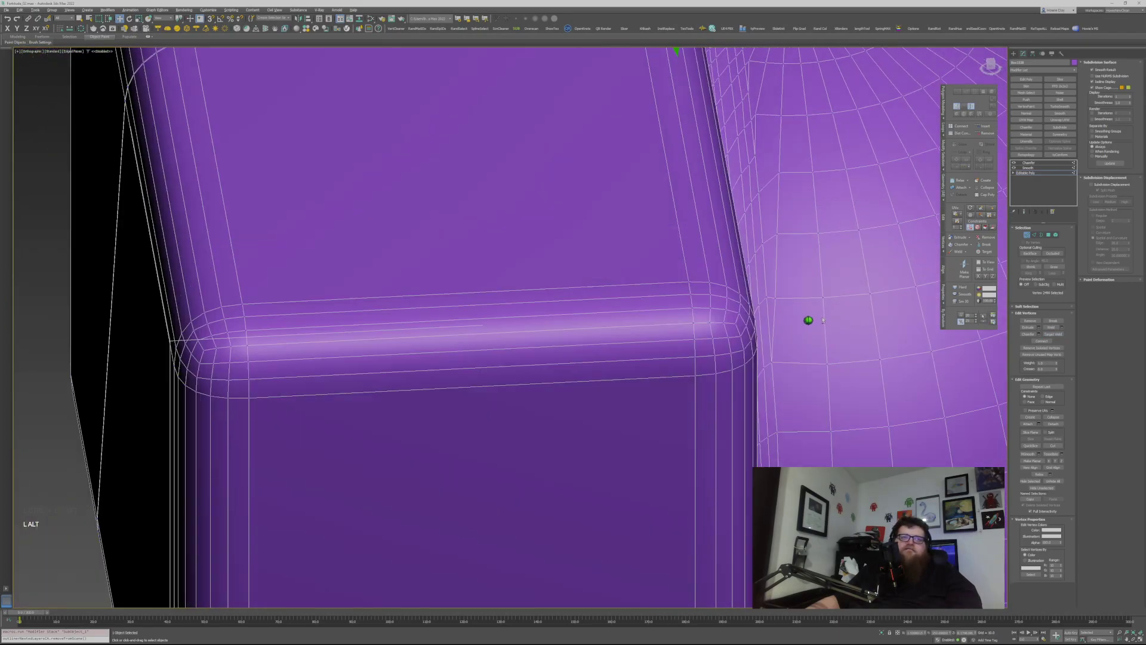
Step: Return to the Chamfer modifier, clear the selection and view the whole blended object with the edge overlay off
left_click(1028, 162)
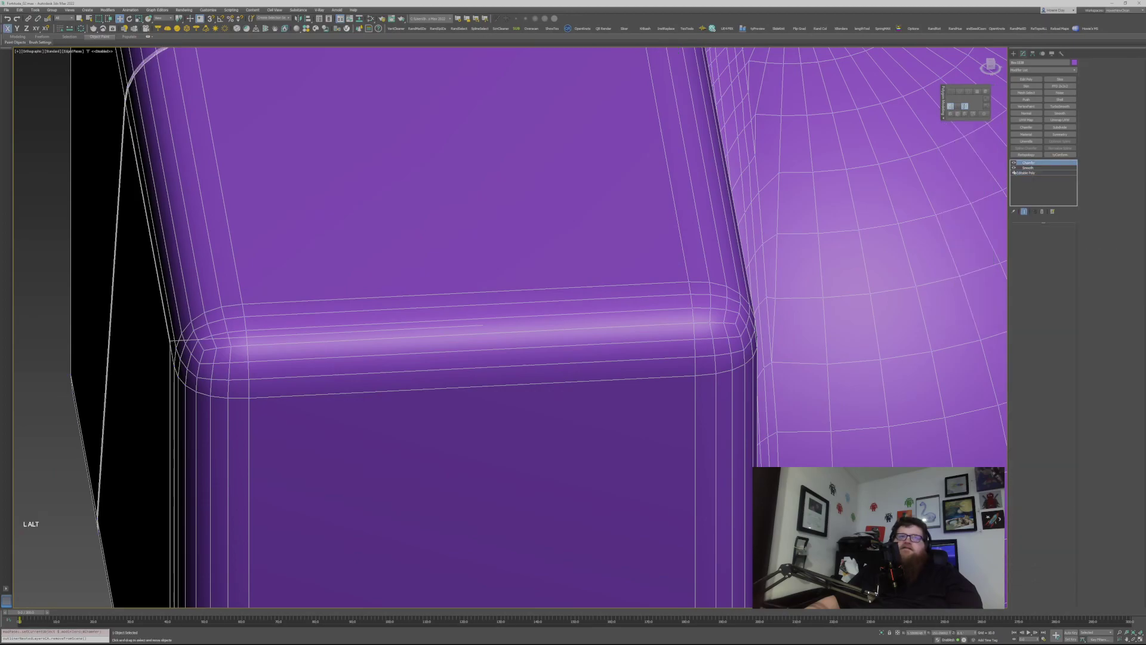
scroll(744, 343, "down", 5)
left_click(874, 137)
key("F4")
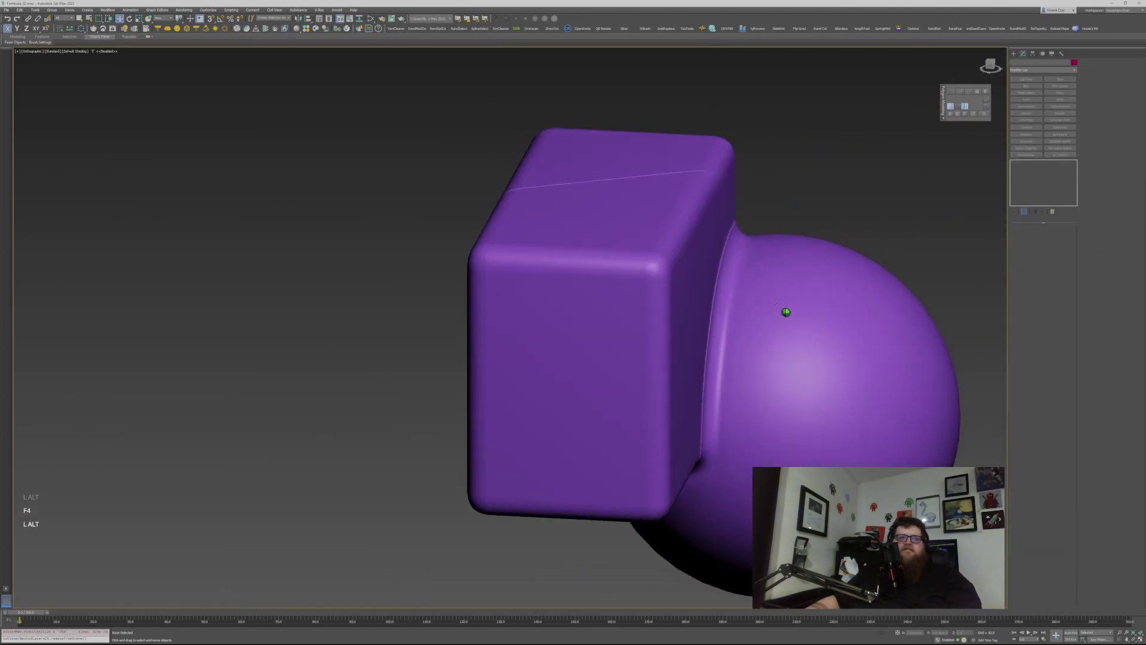